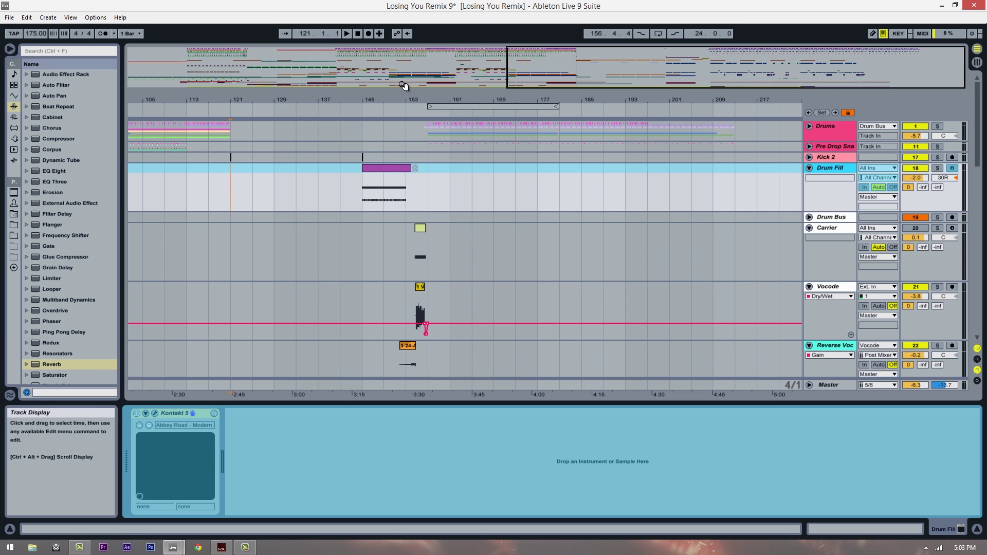
# Place the insert marker at bar 145, at the start of the Drum Fill clip, and look over the surrounding tracks.
pyautogui.moveTo(397, 97); pyautogui.dragTo(398, 103)
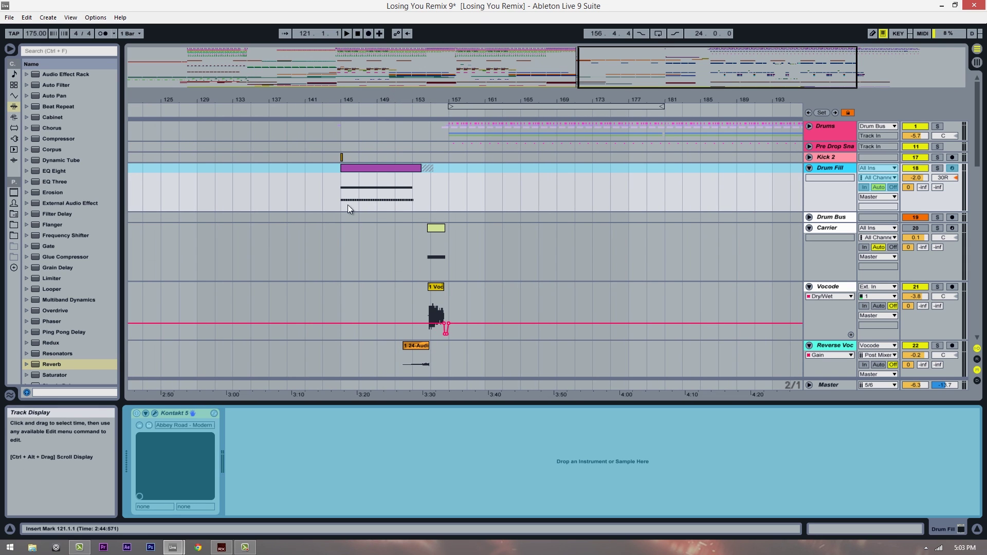
pyautogui.click(337, 191)
pyautogui.scroll(-5, 337, 193)
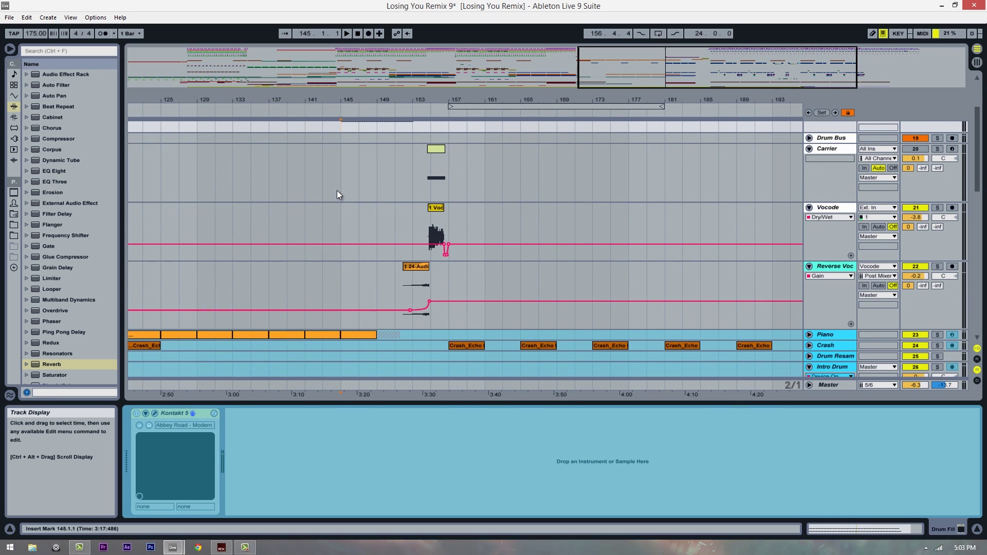
pyautogui.scroll(5, 337, 193)
pyautogui.scroll(-5, 724, 217)
pyautogui.scroll(5, 710, 208)
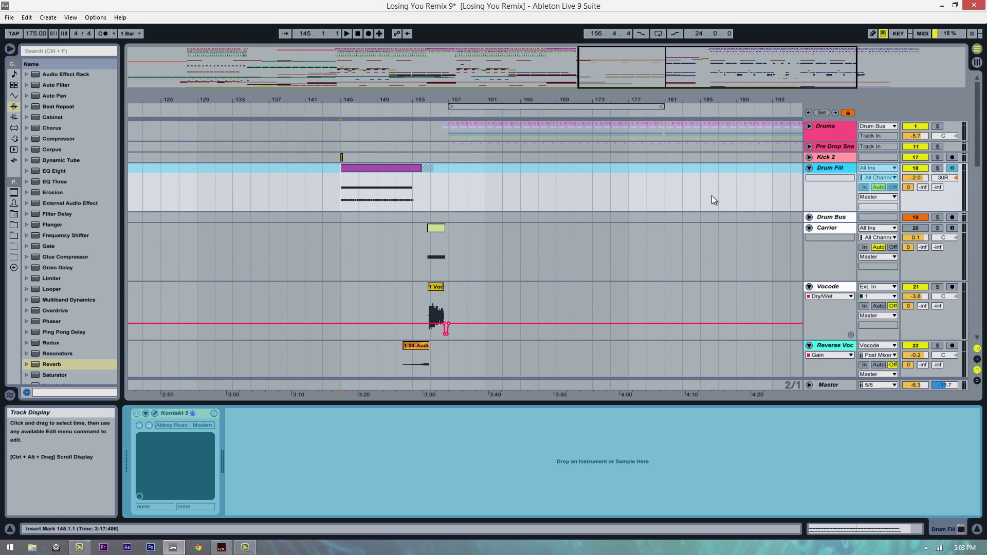
pyautogui.scroll(-5, 713, 201)
pyautogui.scroll(3, 688, 183)
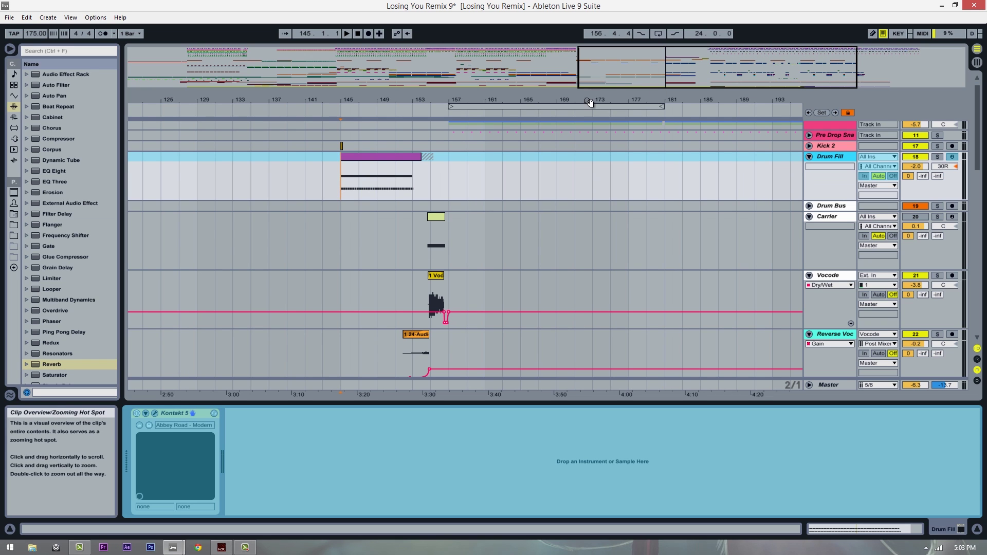
# Examine the arrangement from the breakdown at bar 121 through the drum fill and vocoder clips into the drop at bar 157.
pyautogui.moveTo(587, 101)
pyautogui.mouseDown()
pyautogui.moveTo(576, 103)
pyautogui.moveTo(586, 87)
pyautogui.mouseUp()
pyautogui.scroll(-2, 257, 217)
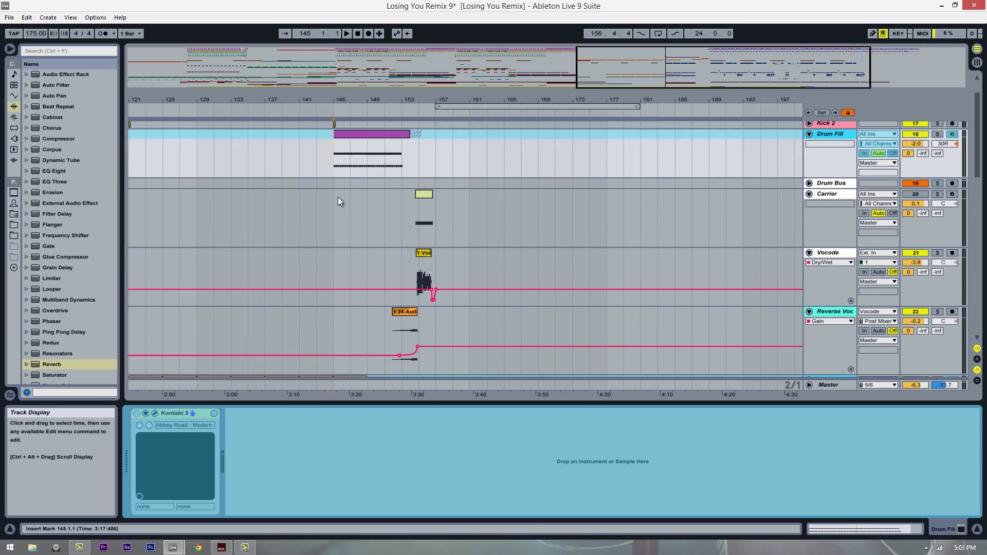
pyautogui.scroll(1, 340, 193)
pyautogui.scroll(-3, 425, 177)
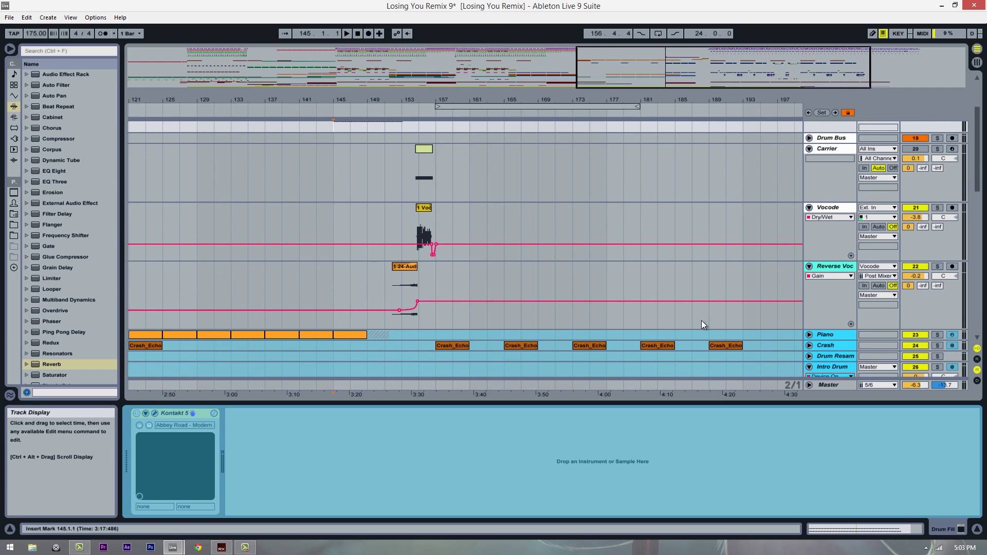
pyautogui.scroll(3, 591, 289)
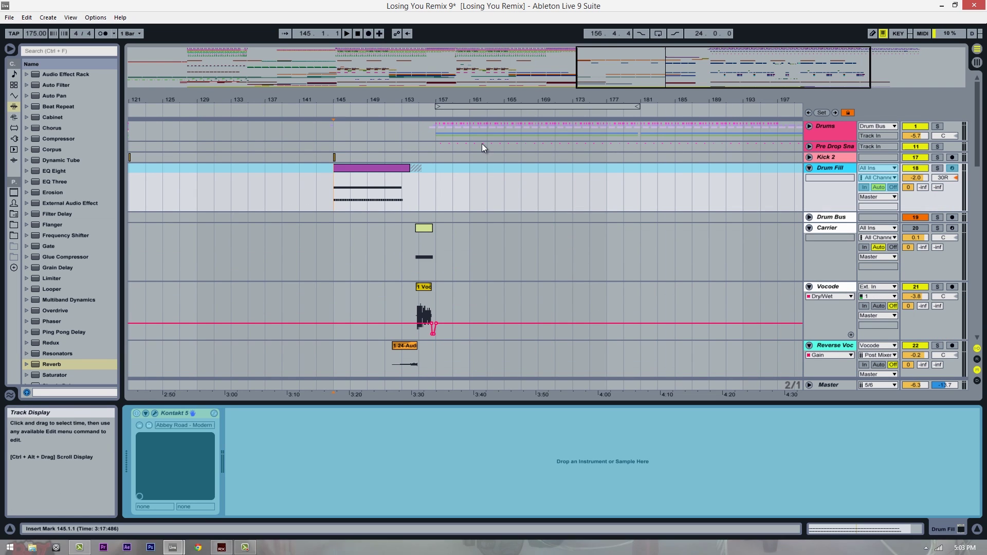
pyautogui.moveTo(576, 101); pyautogui.dragTo(579, 97)
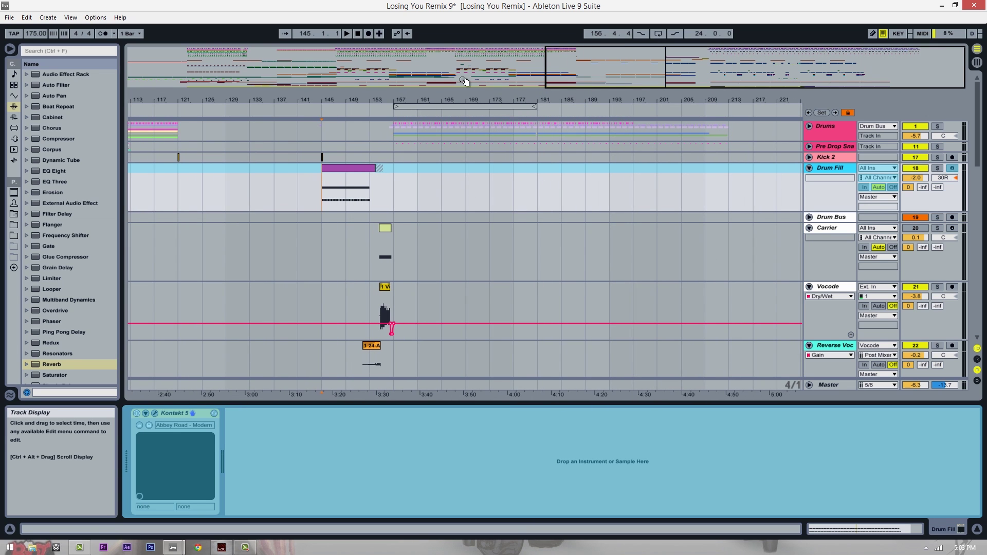
pyautogui.moveTo(489, 96); pyautogui.dragTo(505, 95)
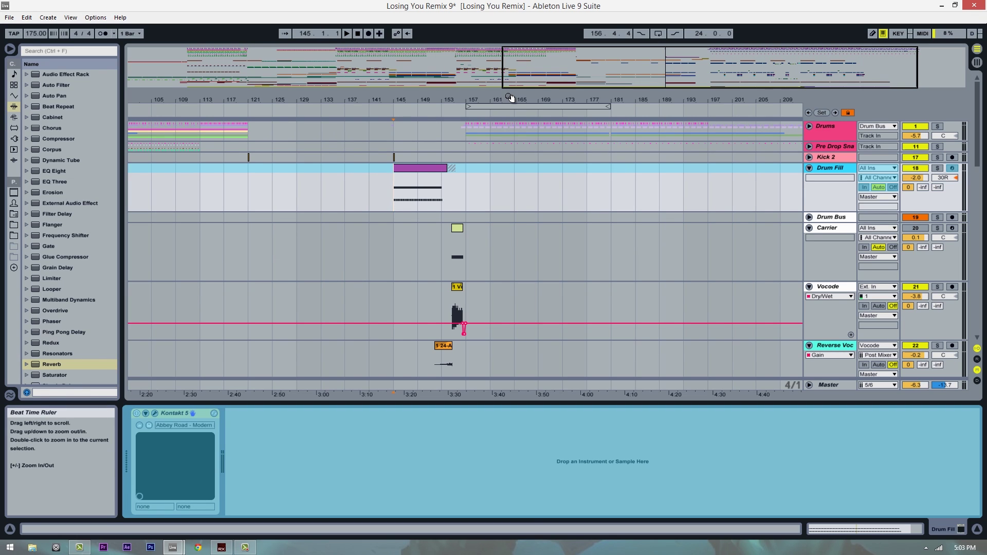
pyautogui.moveTo(591, 95); pyautogui.dragTo(577, 100)
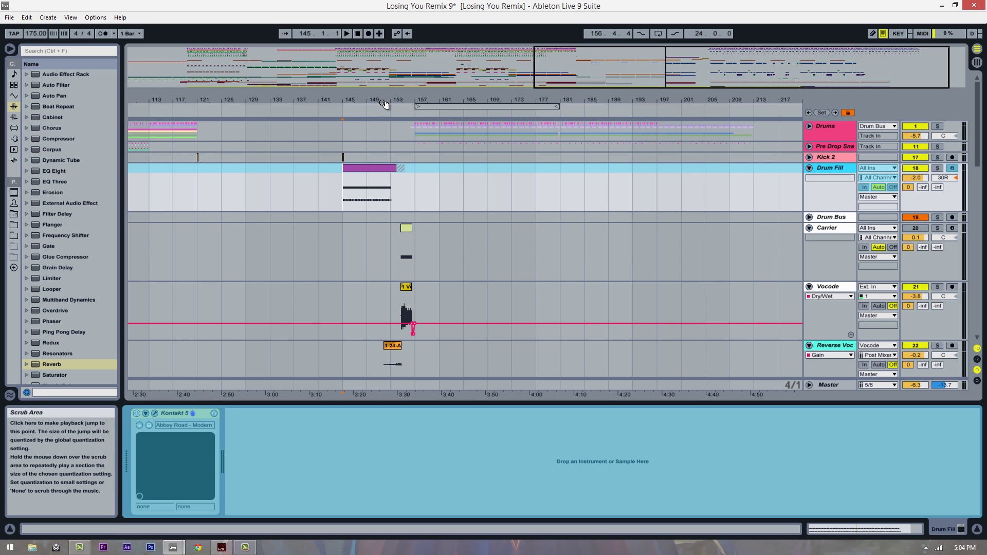
pyautogui.moveTo(382, 102); pyautogui.dragTo(415, 79)
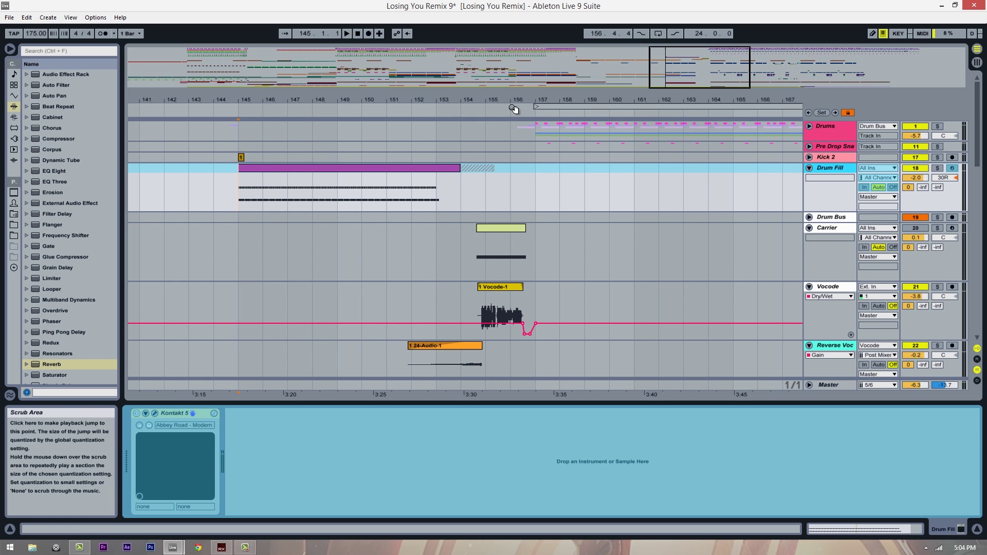
pyautogui.moveTo(515, 101); pyautogui.dragTo(517, 100)
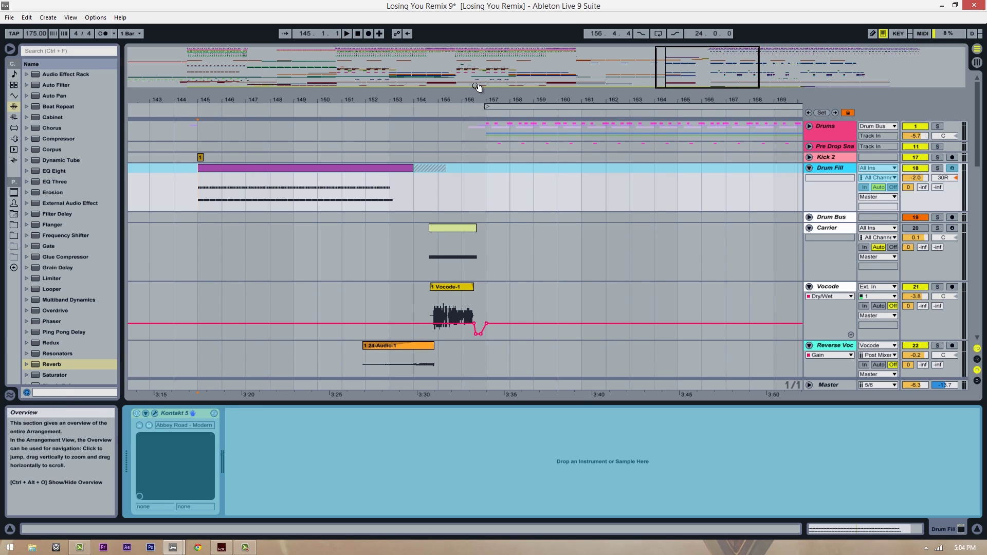
pyautogui.moveTo(511, 100); pyautogui.dragTo(509, 89)
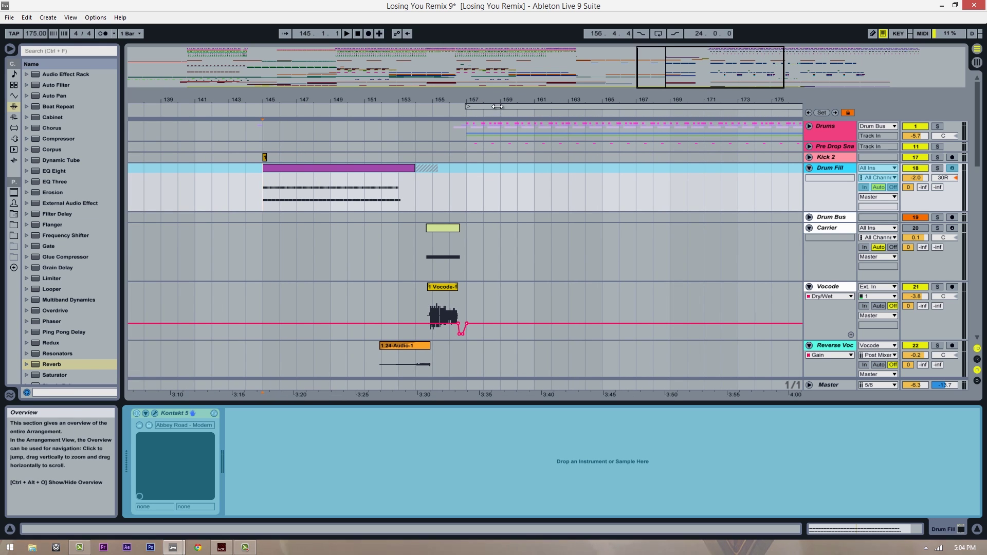
pyautogui.moveTo(496, 100); pyautogui.dragTo(497, 114)
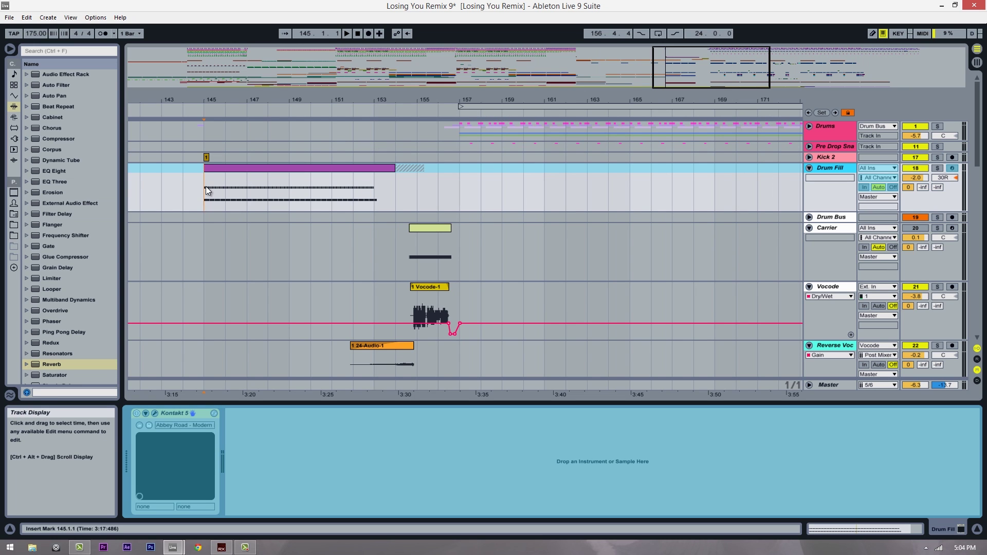
pyautogui.moveTo(230, 100); pyautogui.dragTo(362, 132)
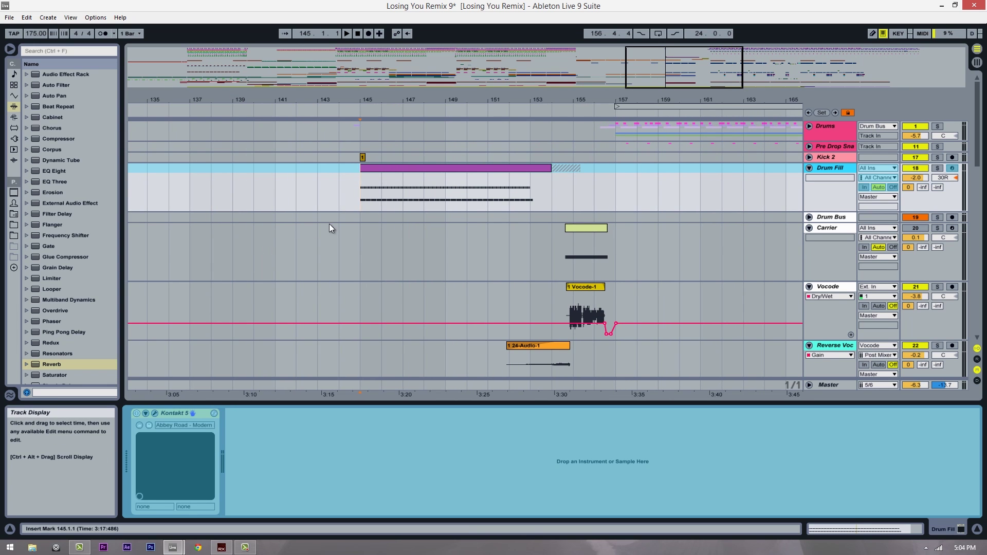
# Examine the Piano, Crash and Dist Basses tracks below the drum and vocoder tracks across the build-up before bar 157.
pyautogui.scroll(-3, 489, 187)
pyautogui.scroll(3, 448, 181)
pyautogui.scroll(-3, 424, 160)
pyautogui.scroll(2, 493, 204)
pyautogui.scroll(2, 473, 192)
pyautogui.scroll(-10, 498, 238)
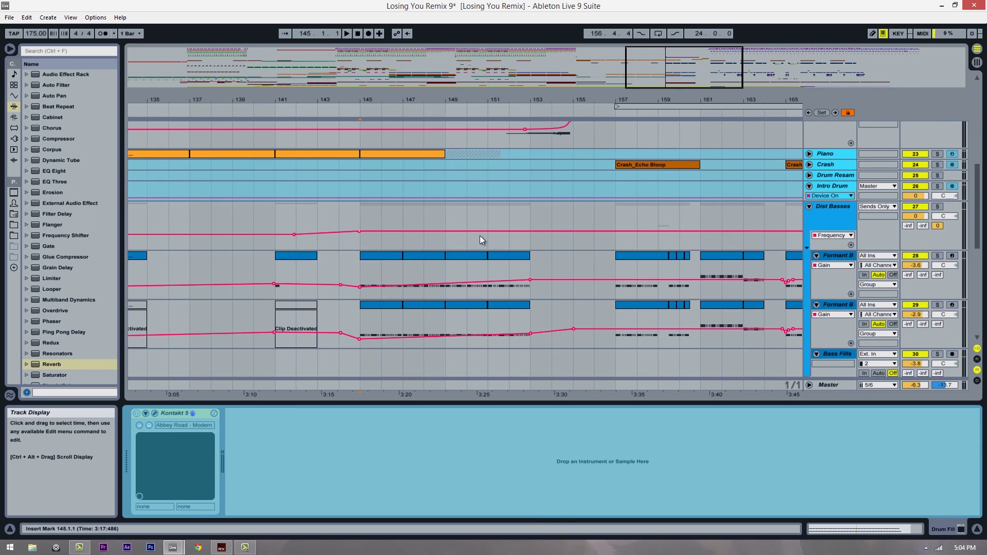
pyautogui.scroll(10, 480, 235)
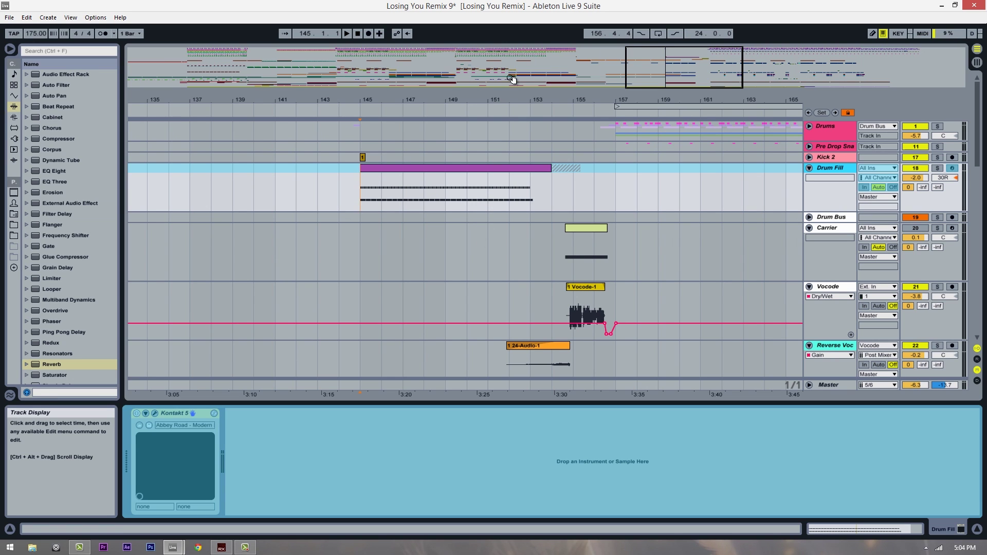
# Play a short part of the build-up from bar 145 and stop playback.
pyautogui.moveTo(513, 79); pyautogui.dragTo(514, 100)
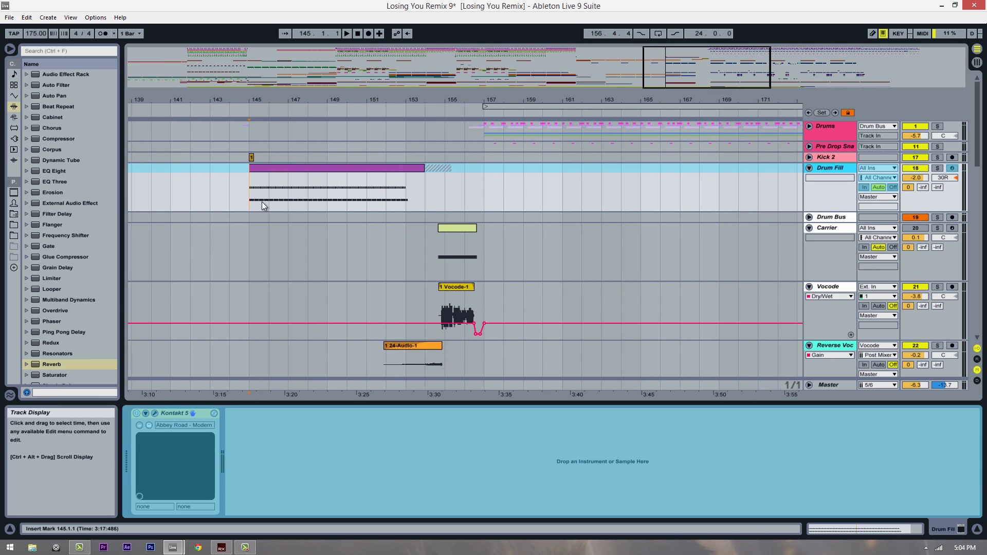
pyautogui.moveTo(668, 100); pyautogui.dragTo(560, 104)
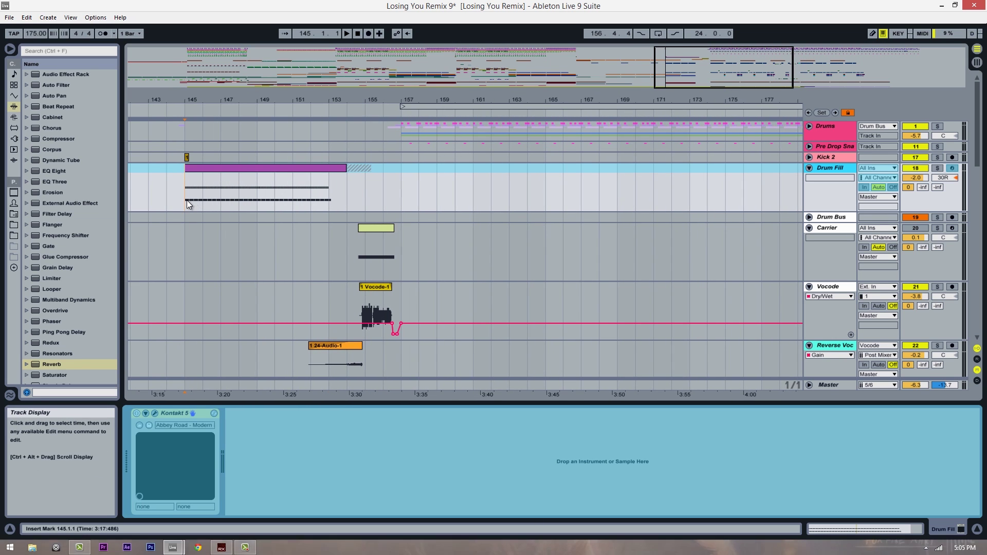
pyautogui.press('space')
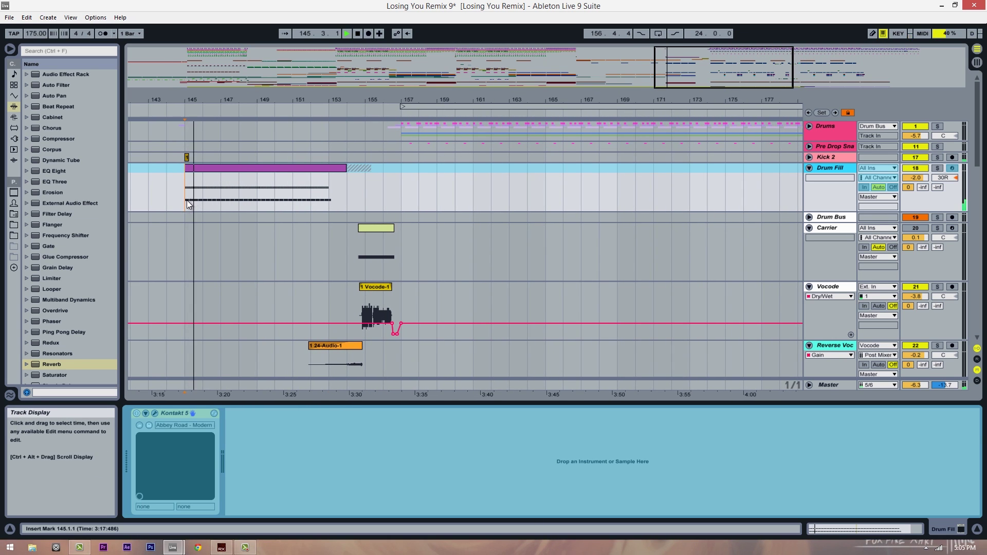
pyautogui.press('space')
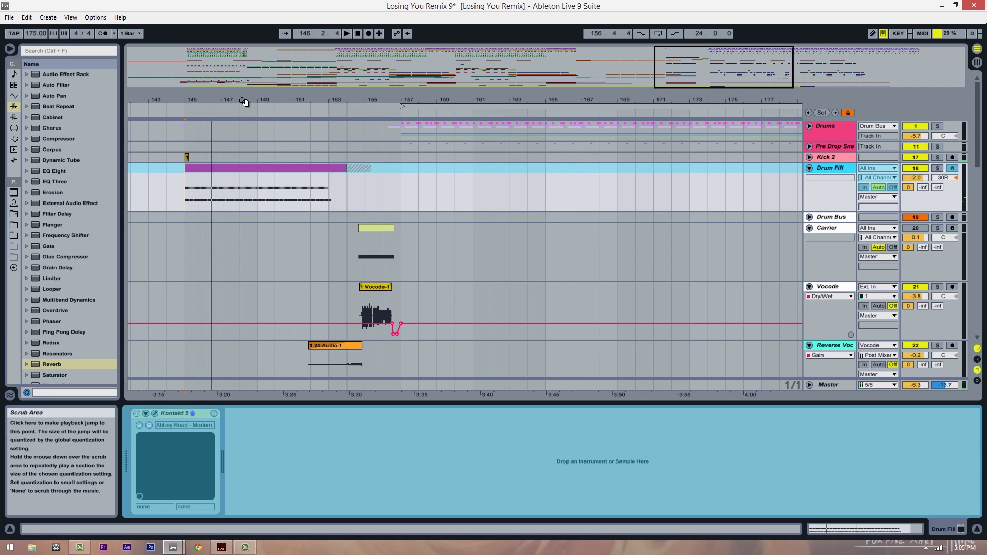
# Move the insert marker on the Drum Fill track to bar 121 and start playback from there.
pyautogui.moveTo(242, 101); pyautogui.dragTo(271, 101)
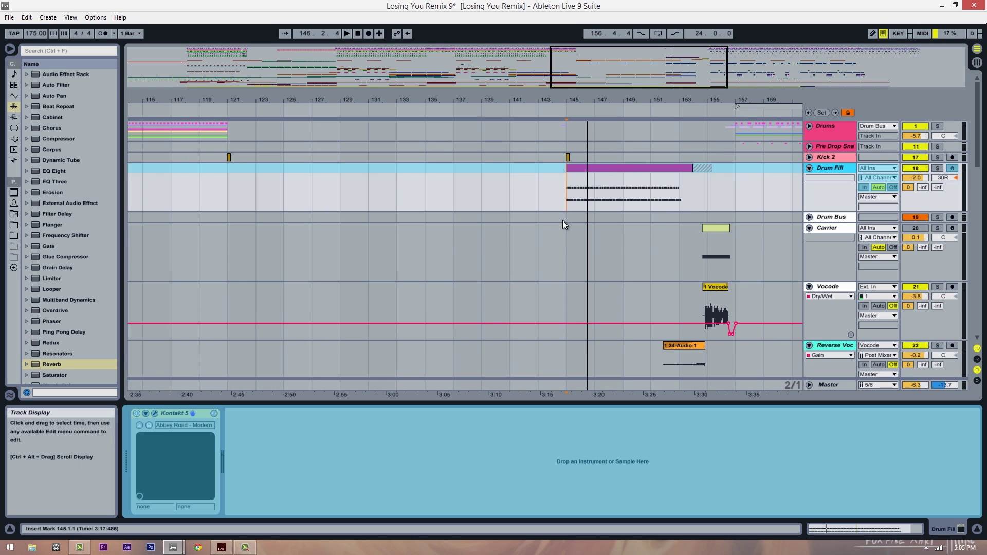
pyautogui.scroll(-5, 556, 222)
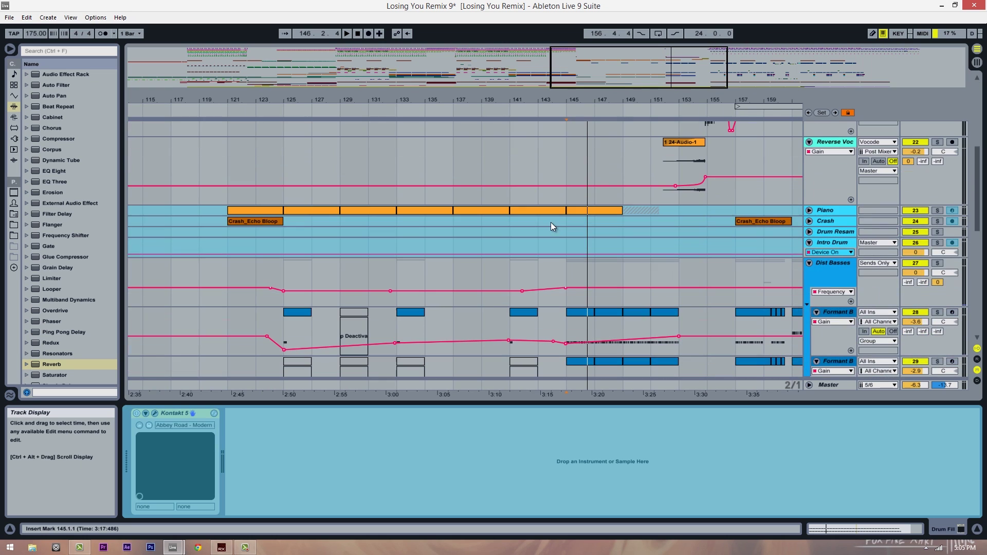
pyautogui.click(289, 270)
pyautogui.click(230, 273)
pyautogui.scroll(2, 249, 189)
pyautogui.scroll(3, 249, 190)
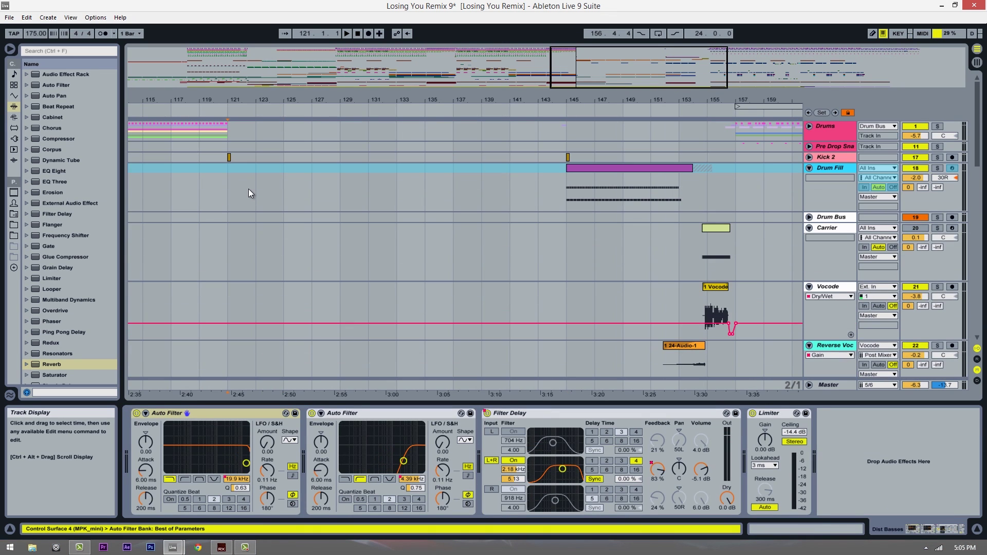
pyautogui.click(232, 199)
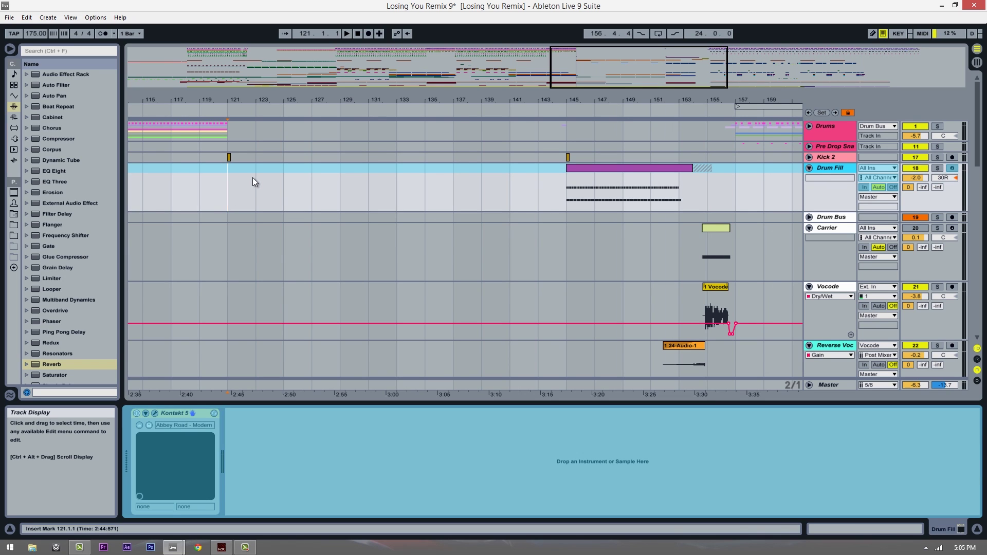
pyautogui.press('space')
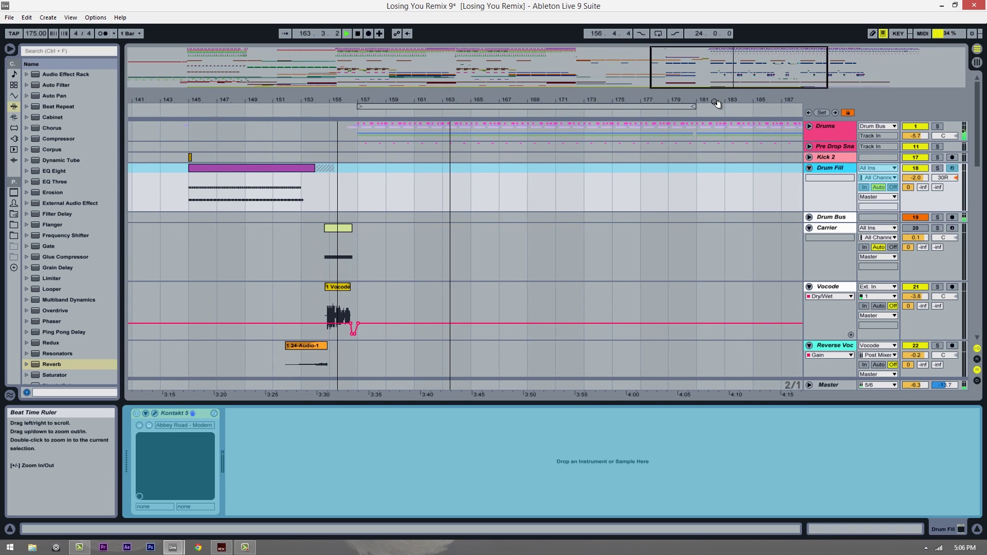
# Display the Massive MACRO 1 automation on the first Formant bass track in the Dist Basses group.
pyautogui.scroll(-5, 526, 201)
pyautogui.scroll(-6, 625, 235)
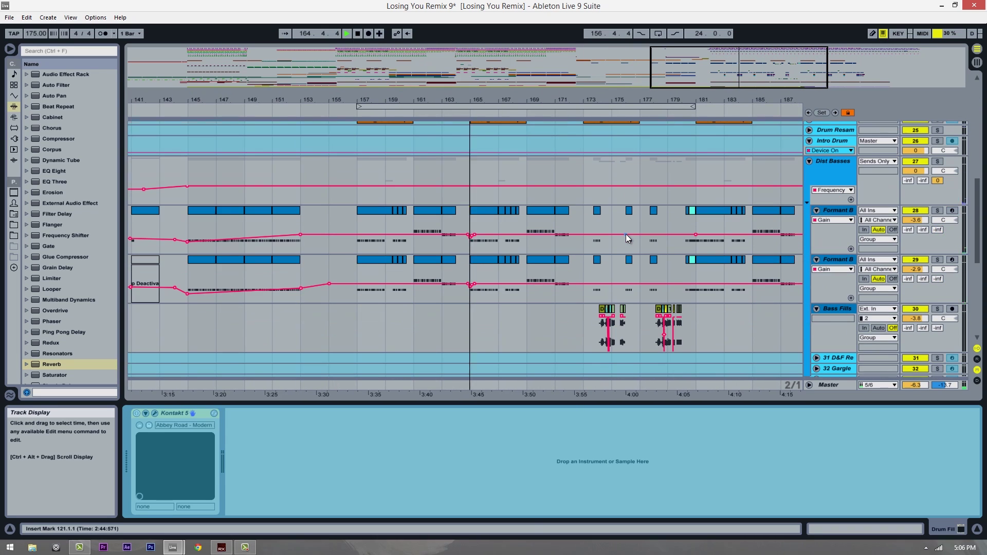
pyautogui.moveTo(521, 100); pyautogui.dragTo(519, 101)
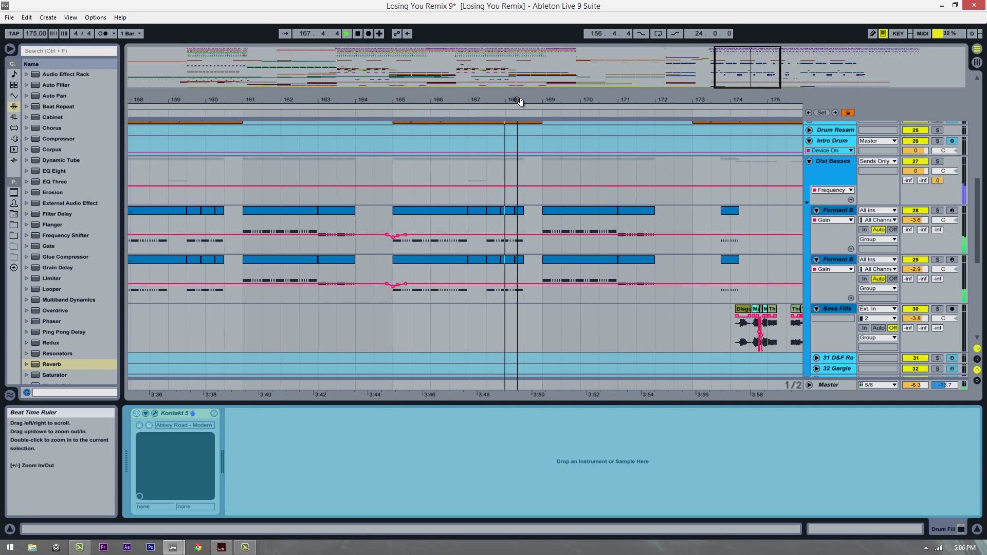
pyautogui.click(830, 219)
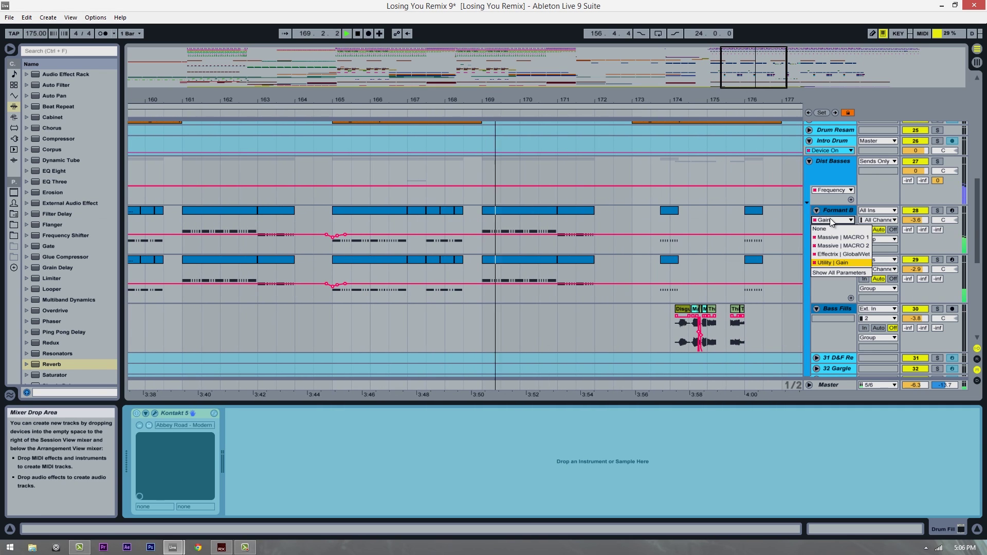
pyautogui.click(835, 237)
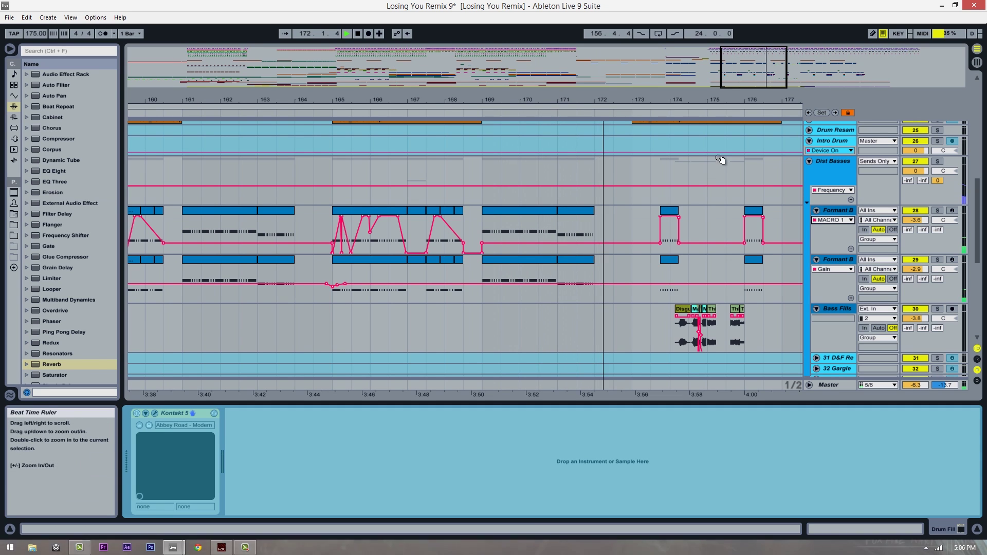
# Follow the playing drop through the Formant bass clips, MACRO 1 automation and Bass Fills from bar 173 to bar 196.
pyautogui.moveTo(712, 100)
pyautogui.mouseDown()
pyautogui.moveTo(657, 97)
pyautogui.moveTo(698, 101)
pyautogui.mouseUp()
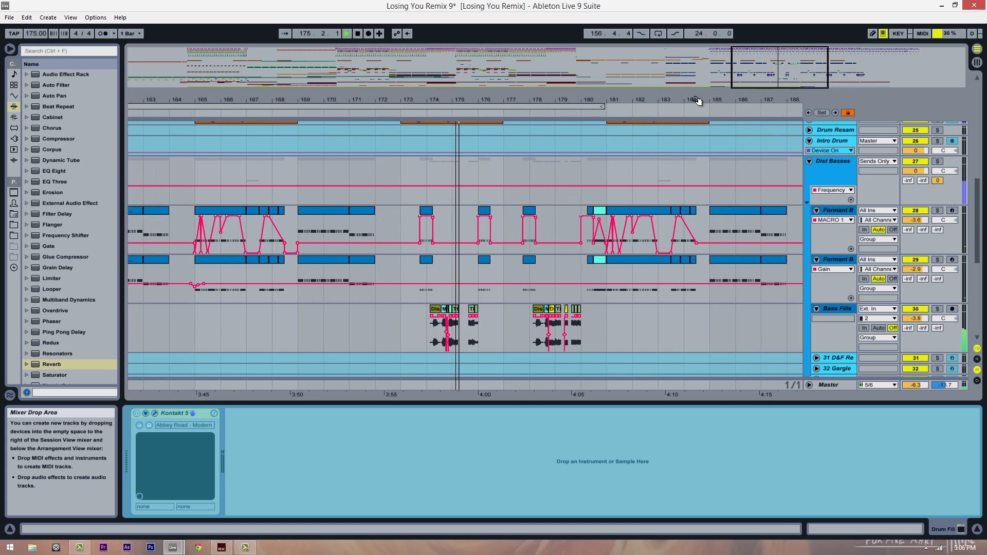
pyautogui.scroll(-3, 581, 242)
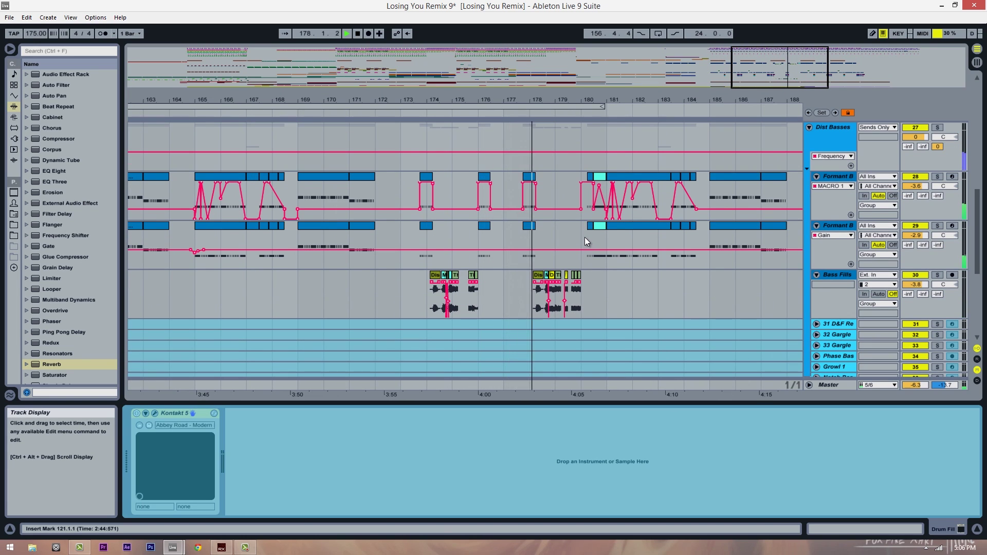
pyautogui.moveTo(590, 108)
pyautogui.mouseDown()
pyautogui.moveTo(584, 120)
pyautogui.moveTo(576, 99)
pyautogui.mouseUp()
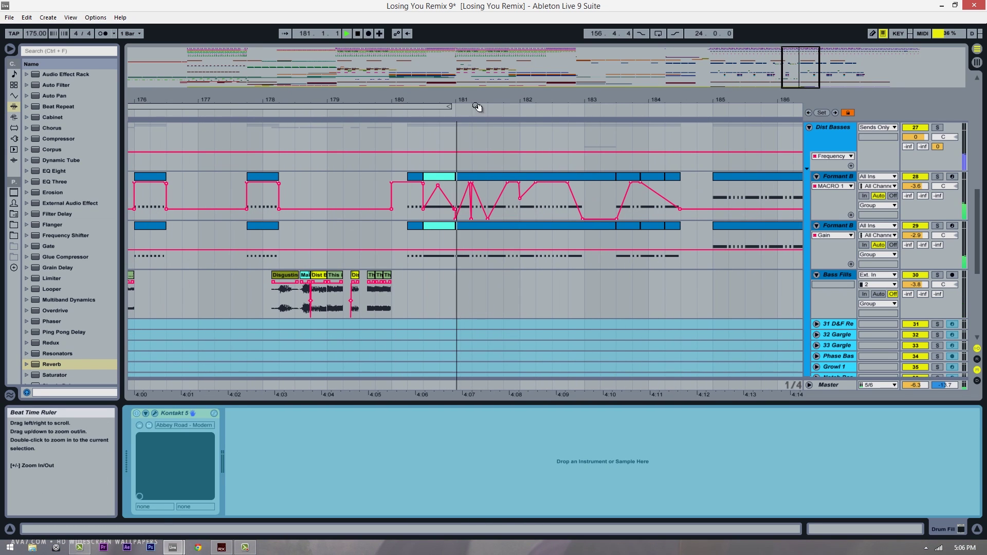
pyautogui.moveTo(638, 99)
pyautogui.mouseDown()
pyautogui.moveTo(625, 95)
pyautogui.moveTo(639, 99)
pyautogui.mouseUp()
pyautogui.click(681, 226)
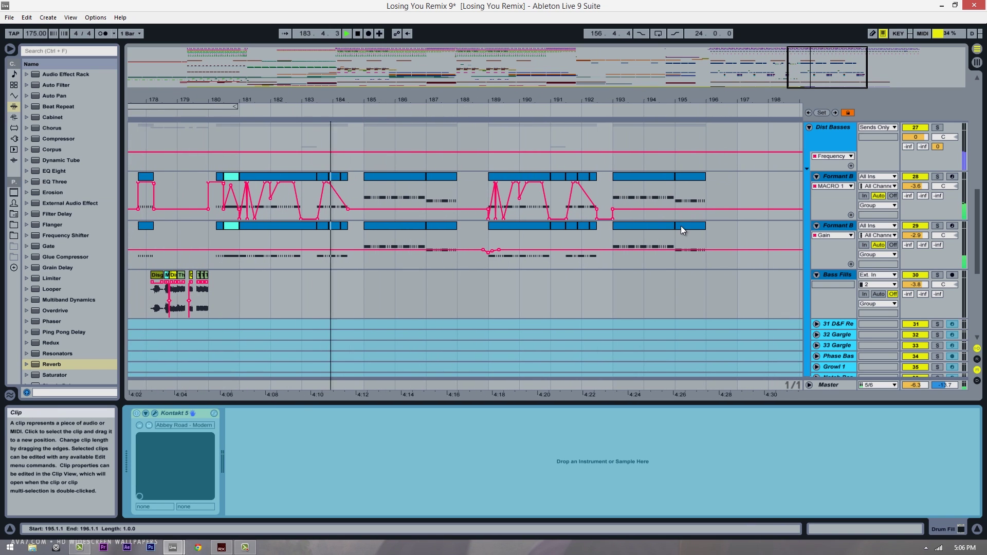
pyautogui.click(680, 225)
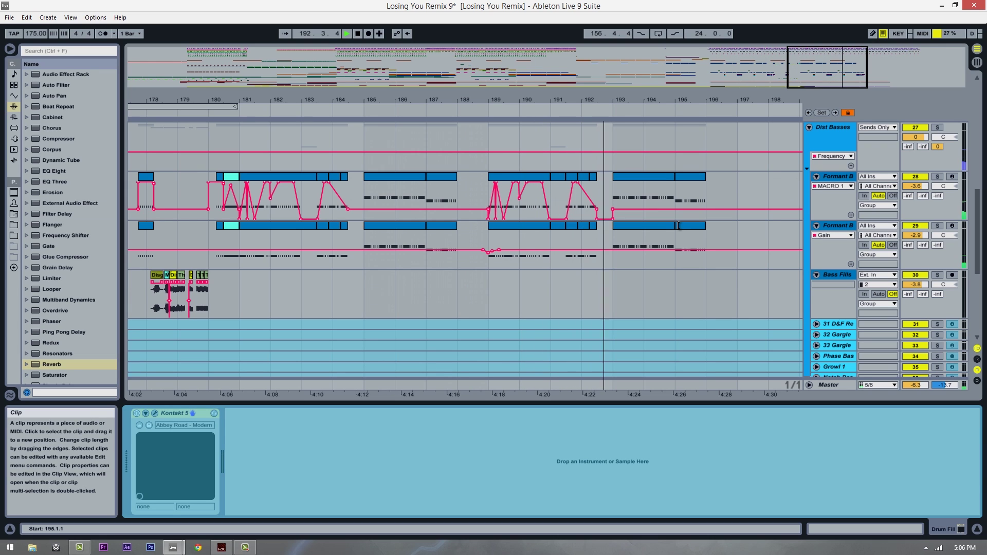
# Move past the last Formant bass clips during playback and unfold the Drums group.
pyautogui.moveTo(710, 97); pyautogui.dragTo(630, 97)
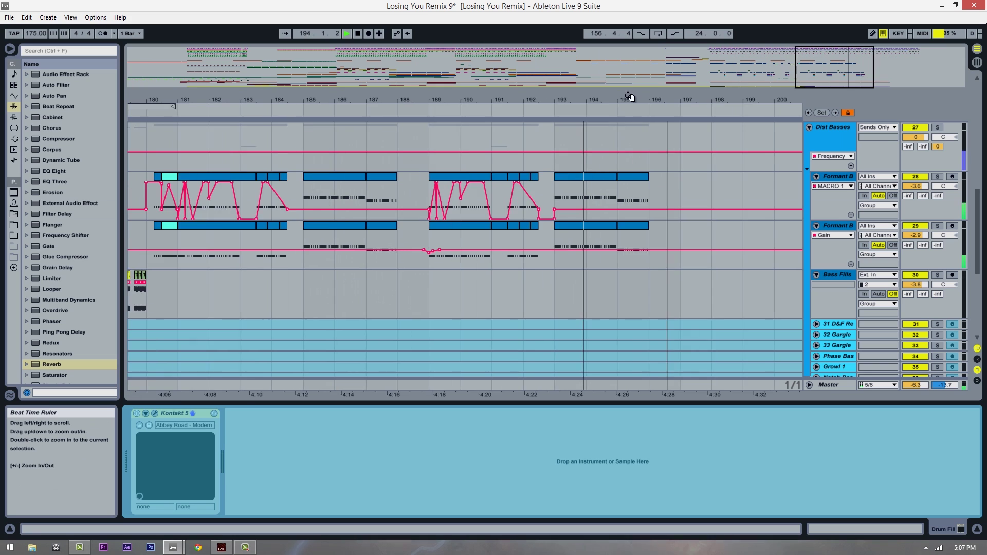
pyautogui.scroll(5, 511, 221)
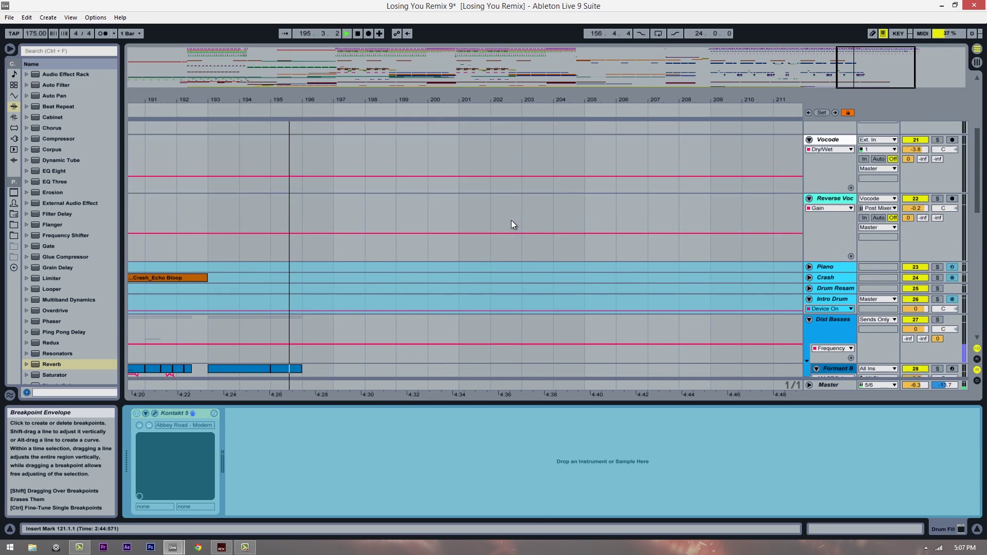
pyautogui.scroll(5, 511, 224)
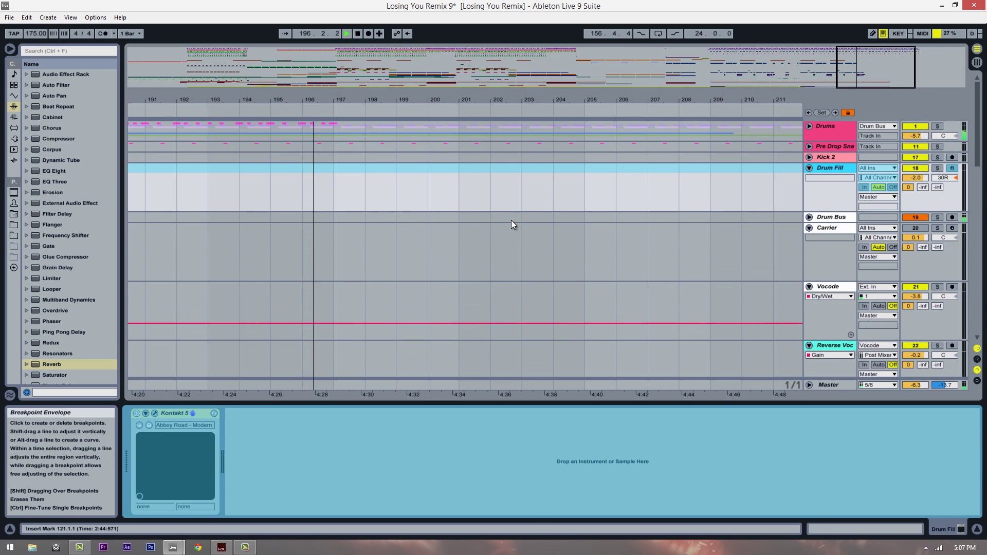
pyautogui.click(808, 126)
# Follow the playing Kick, china and Open hats clips to their end around bar 213 and stop playback.
pyautogui.scroll(-3, 695, 225)
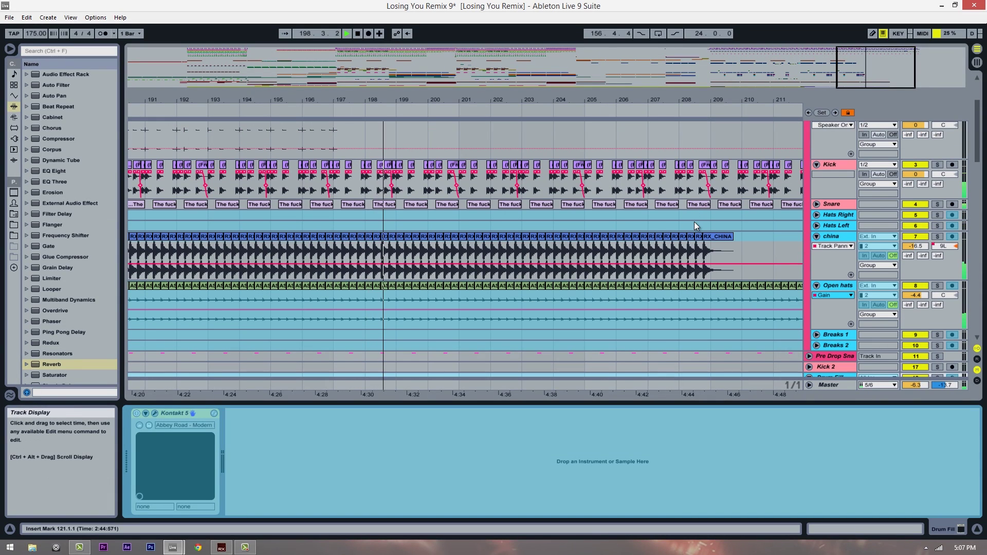
pyautogui.scroll(-1, 694, 225)
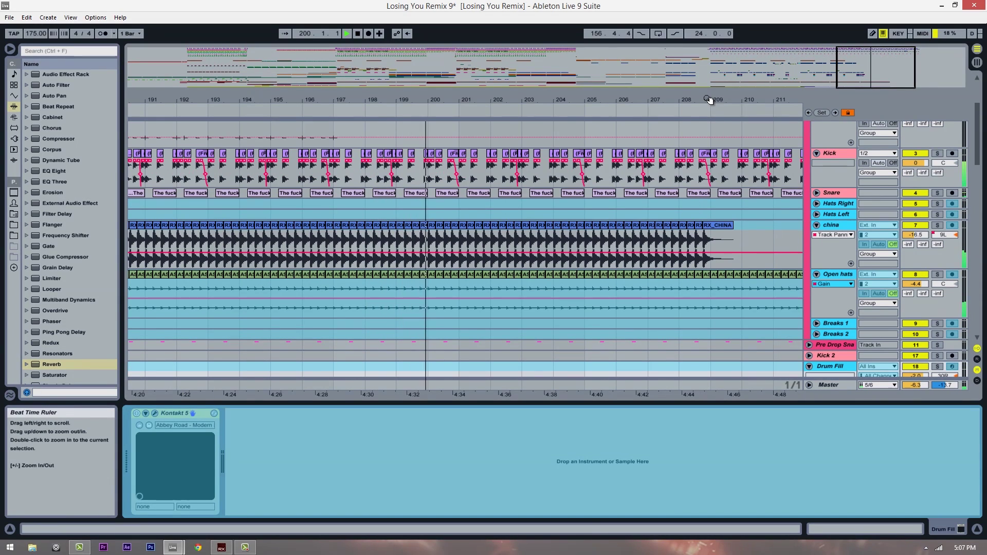
pyautogui.moveTo(691, 100)
pyautogui.mouseDown()
pyautogui.moveTo(653, 97)
pyautogui.moveTo(707, 97)
pyautogui.mouseUp()
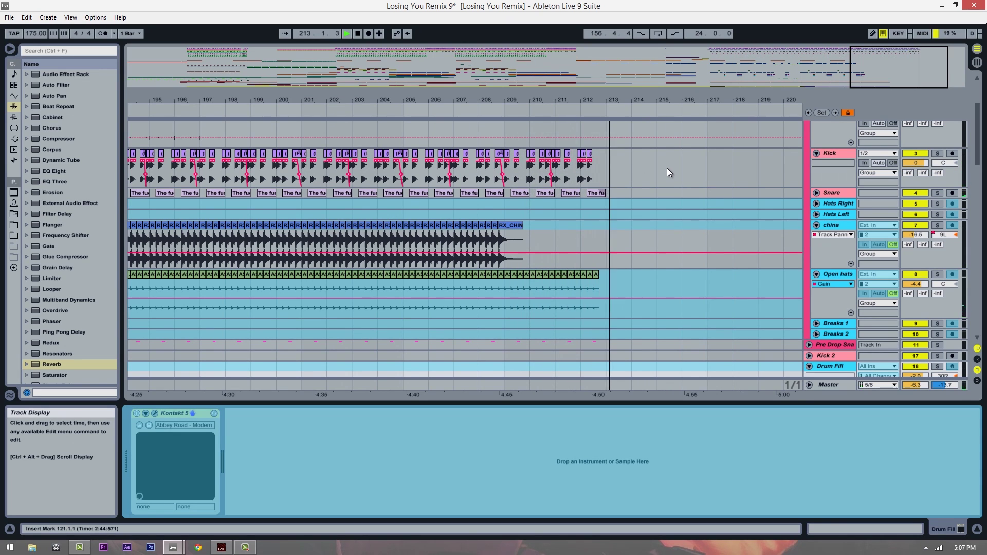
pyautogui.press('space')
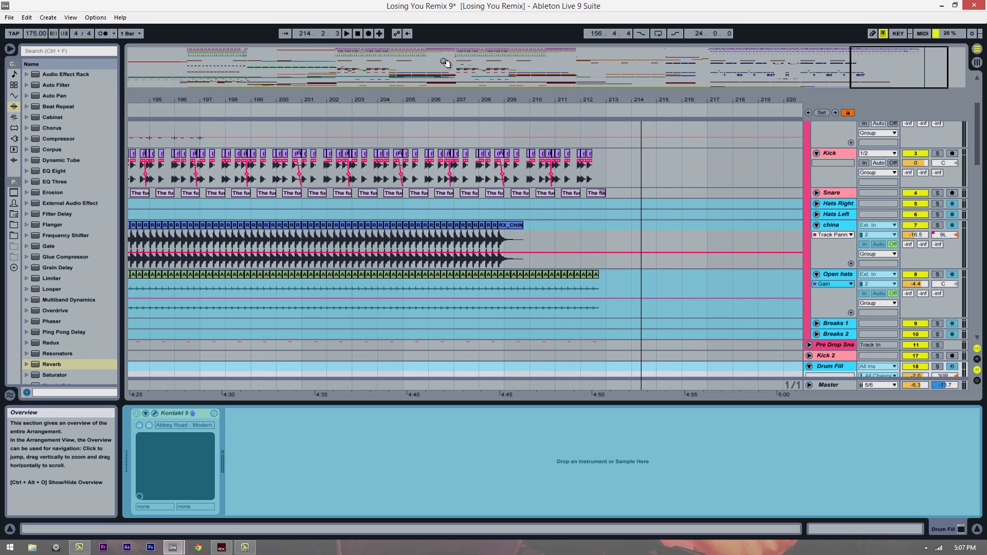
# Place the insert marker at bar 129 on the china track and fold the Drums group.
pyautogui.moveTo(492, 103)
pyautogui.mouseDown()
pyautogui.moveTo(492, 53)
pyautogui.moveTo(494, 105)
pyautogui.mouseUp()
pyautogui.click(513, 240)
pyautogui.scroll(-1, 696, 138)
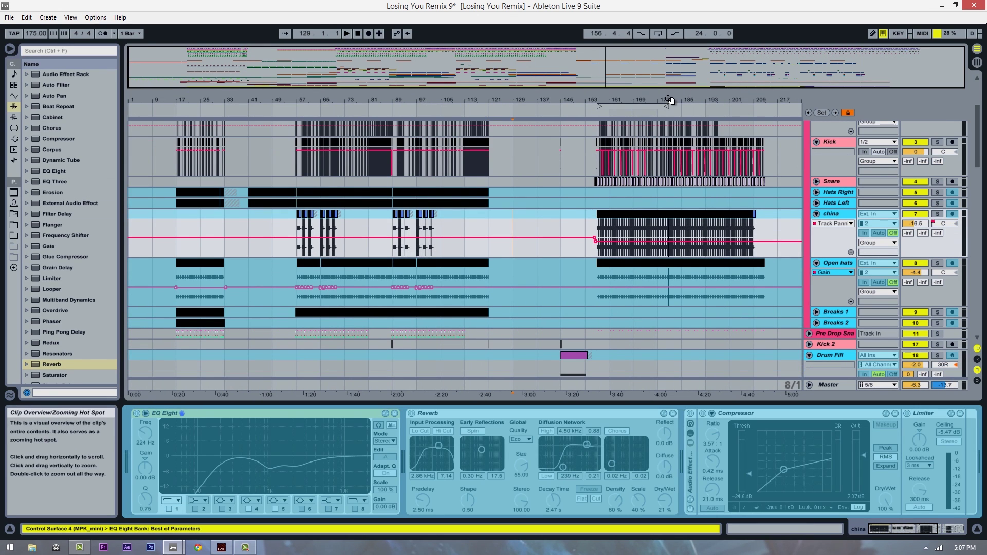
pyautogui.moveTo(669, 100)
pyautogui.mouseDown()
pyautogui.moveTo(660, 101)
pyautogui.moveTo(673, 88)
pyautogui.mouseUp()
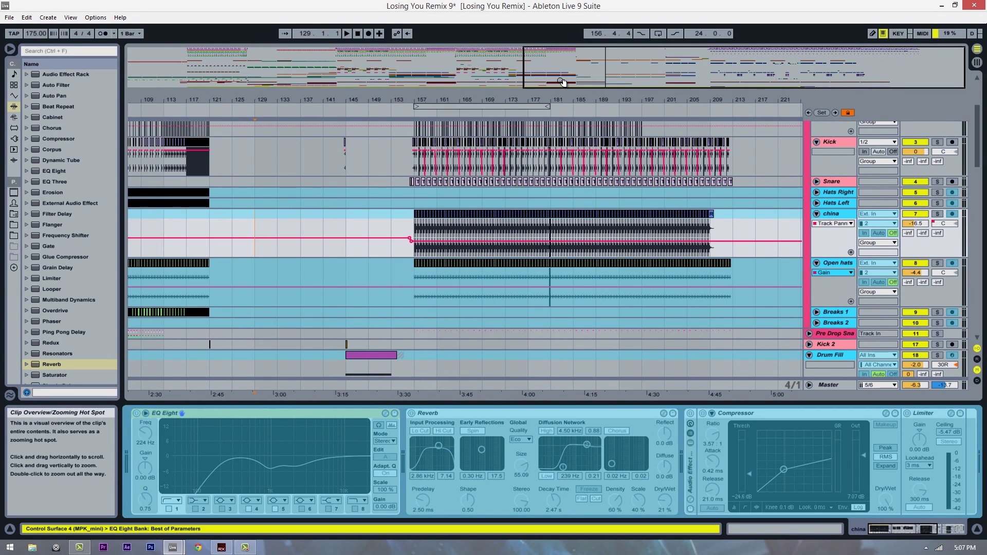
pyautogui.scroll(4, 712, 228)
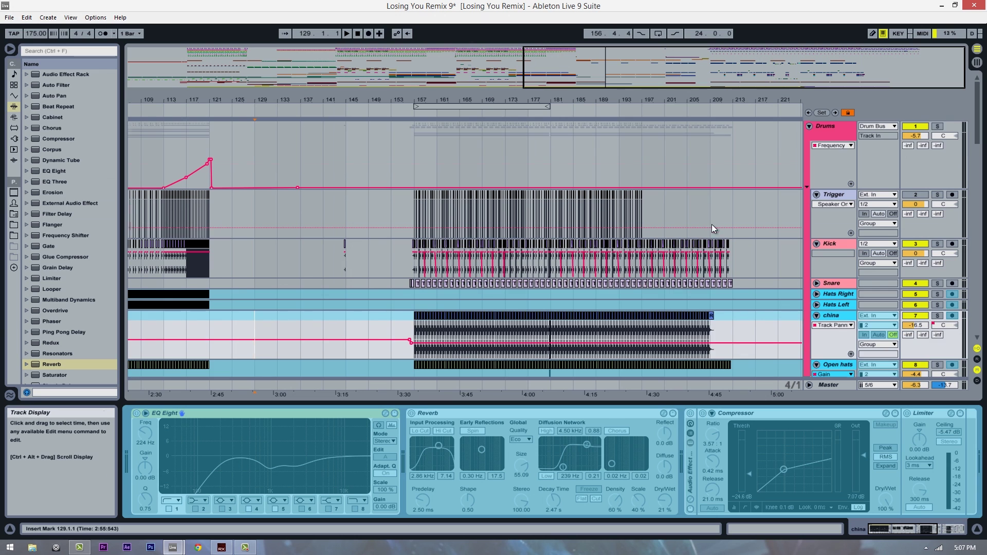
pyautogui.click(809, 125)
# Examine the Drum Fill, Carrier, Vocode and reverse vocoder clips before the drop, and place the insert marker at bar 145 on Drum Fill.
pyautogui.scroll(-6, 545, 212)
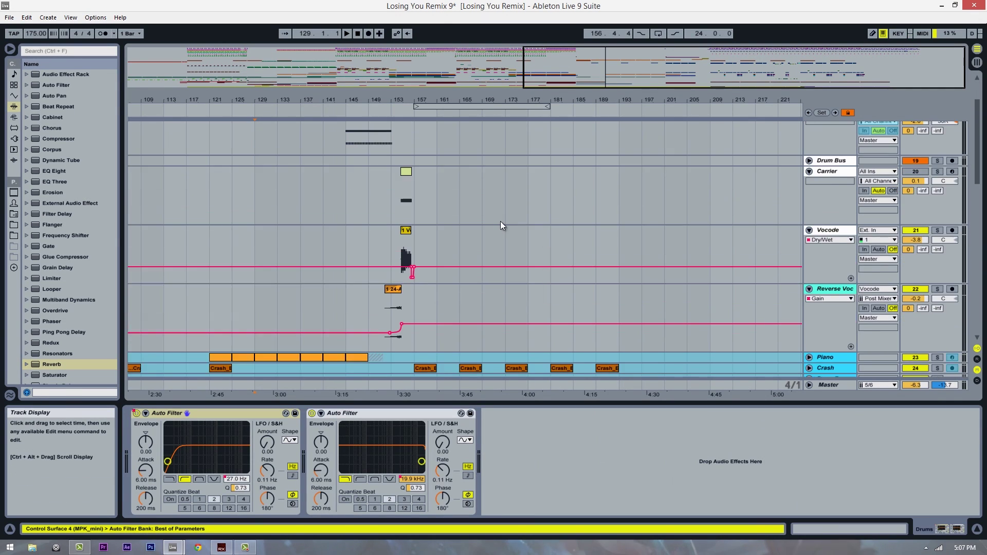
pyautogui.scroll(3, 501, 226)
pyautogui.scroll(-2, 501, 224)
pyautogui.scroll(2, 501, 224)
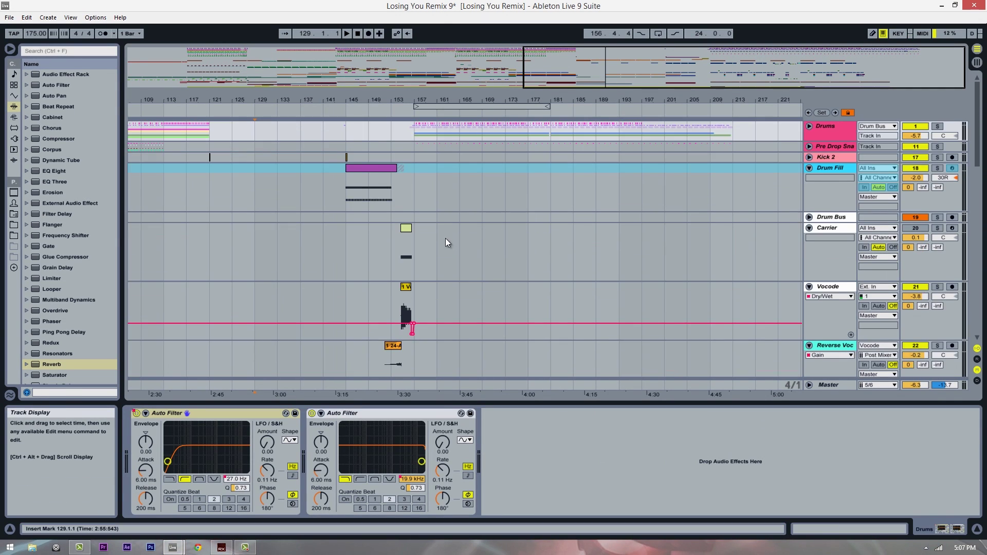
pyautogui.scroll(-3, 442, 242)
pyautogui.moveTo(401, 100); pyautogui.dragTo(489, 102)
pyautogui.scroll(3, 585, 255)
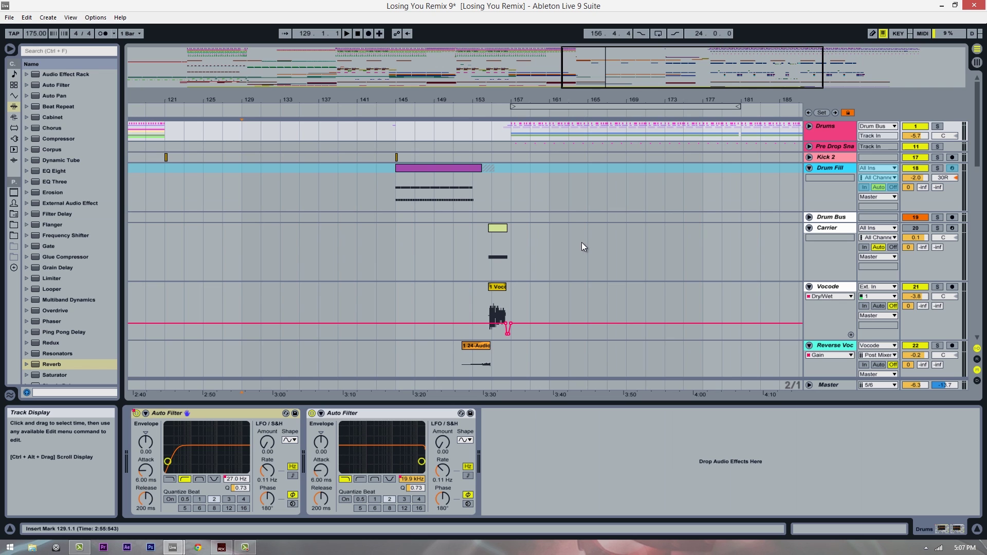
pyautogui.scroll(-3, 317, 179)
pyautogui.scroll(3, 322, 181)
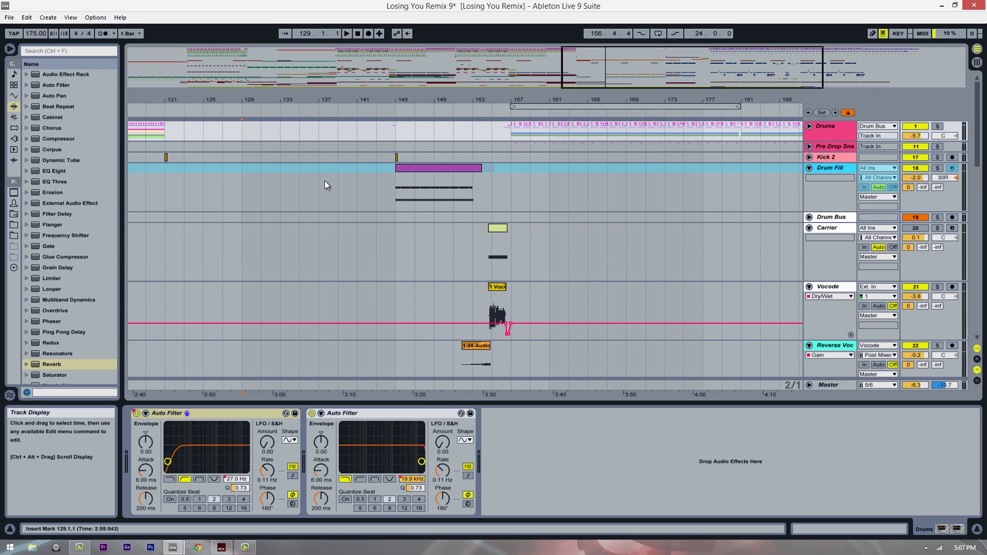
pyautogui.click(396, 209)
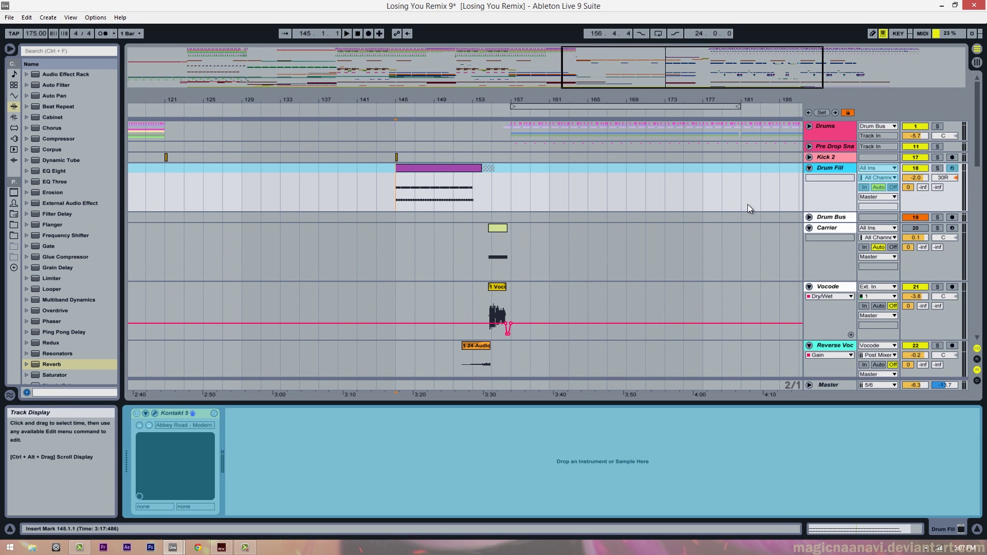
# Examine the Formant bass clips with their MACRO 1 and Gain automation from the build-up into the second drop.
pyautogui.scroll(-10, 747, 205)
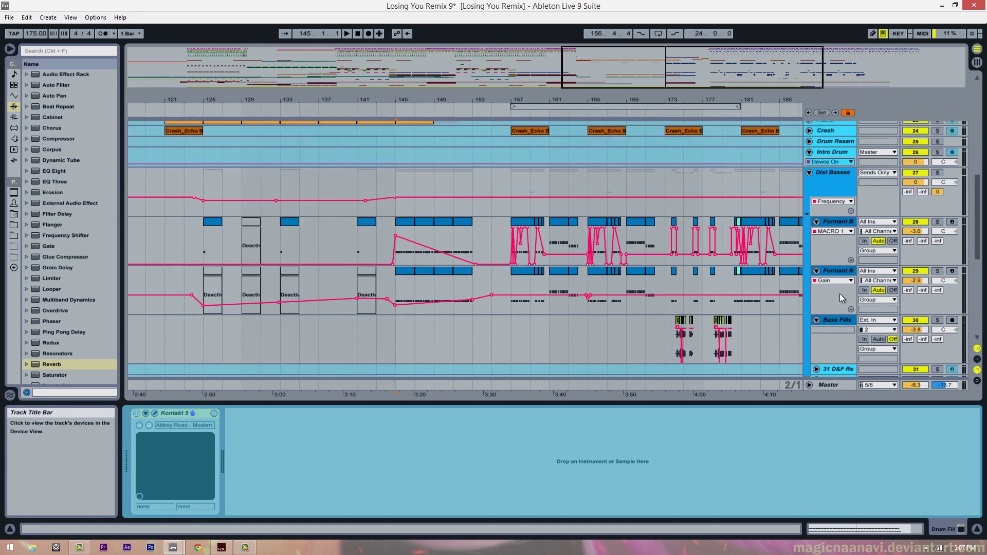
pyautogui.scroll(-1, 841, 291)
pyautogui.moveTo(605, 98); pyautogui.dragTo(606, 102)
pyautogui.scroll(-3, 420, 272)
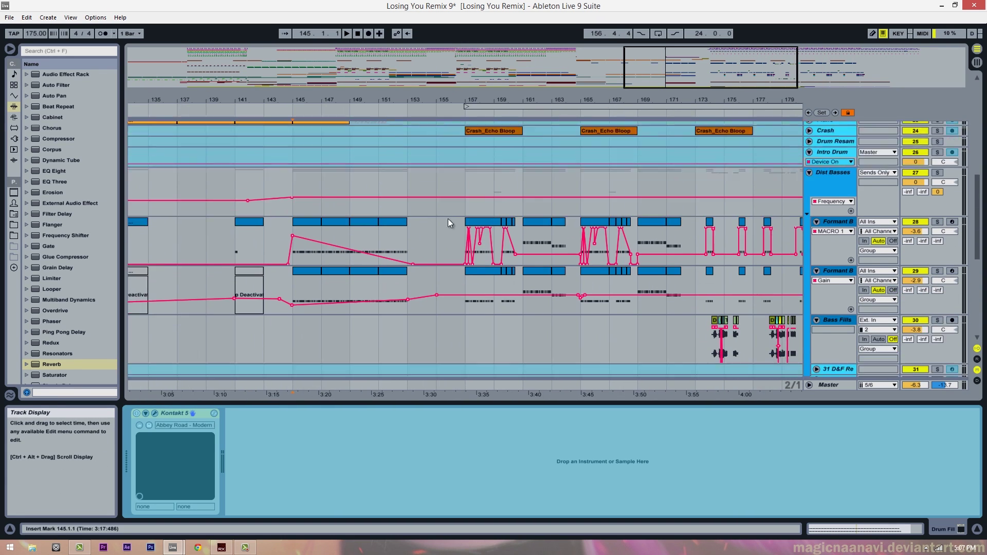
pyautogui.moveTo(359, 102); pyautogui.dragTo(353, 99)
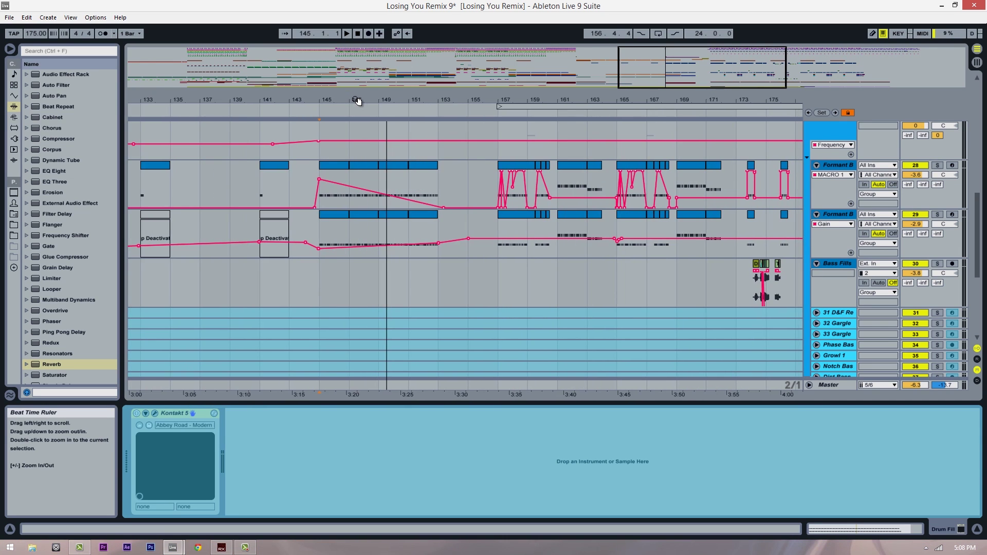
pyautogui.scroll(2, 450, 207)
pyautogui.moveTo(488, 99); pyautogui.dragTo(421, 132)
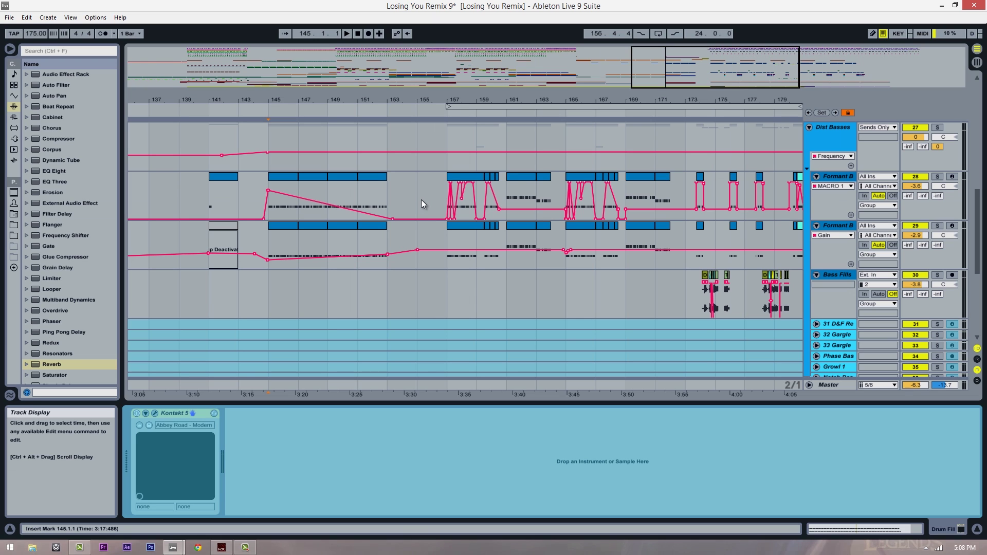
pyautogui.moveTo(437, 97); pyautogui.dragTo(437, 99)
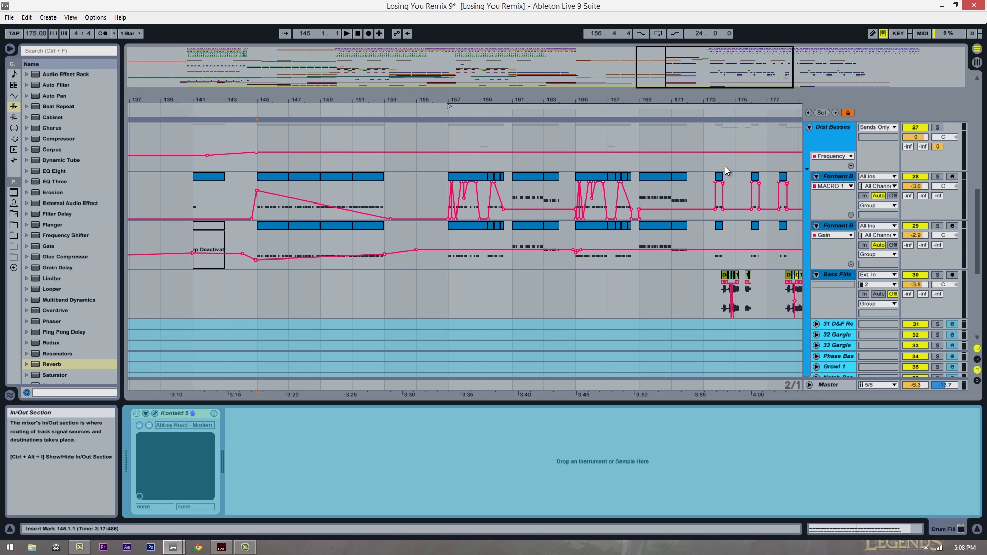
pyautogui.moveTo(599, 98); pyautogui.dragTo(600, 97)
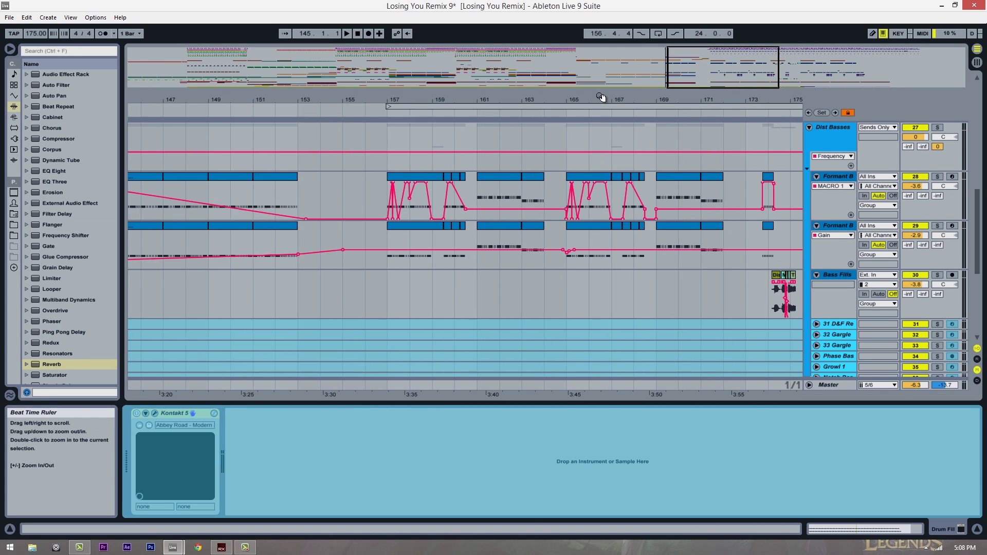
# Display the device chain of the first Formant bass track in the Dist Basses group and solo the track.
pyautogui.scroll(3, 921, 232)
pyautogui.click(838, 232)
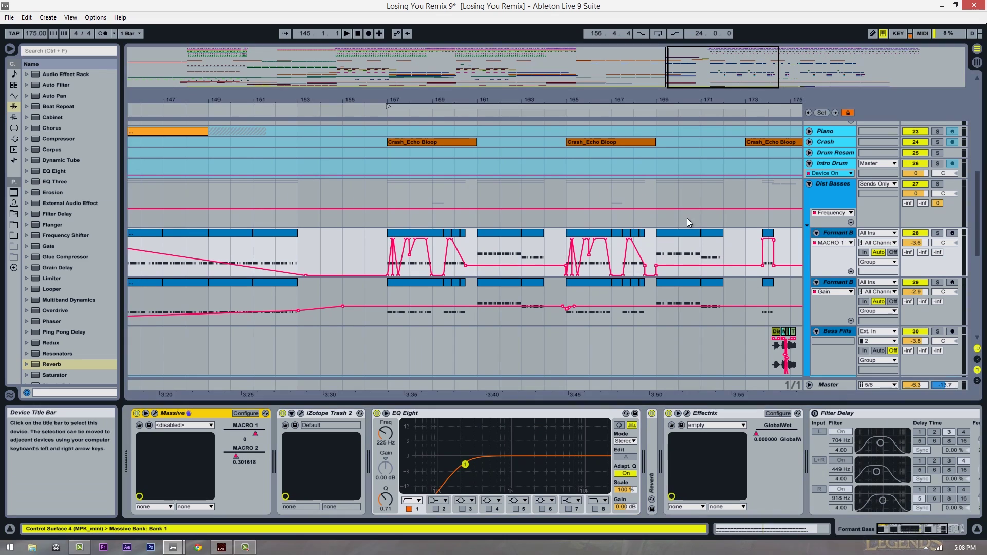
pyautogui.scroll(-2, 592, 297)
pyautogui.scroll(-1, 435, 259)
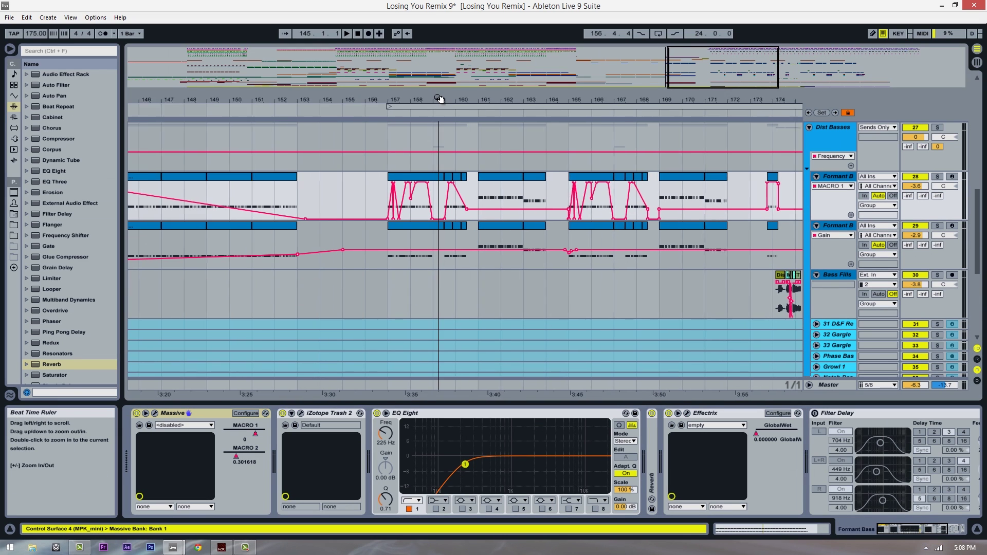
pyautogui.moveTo(437, 99); pyautogui.dragTo(441, 98)
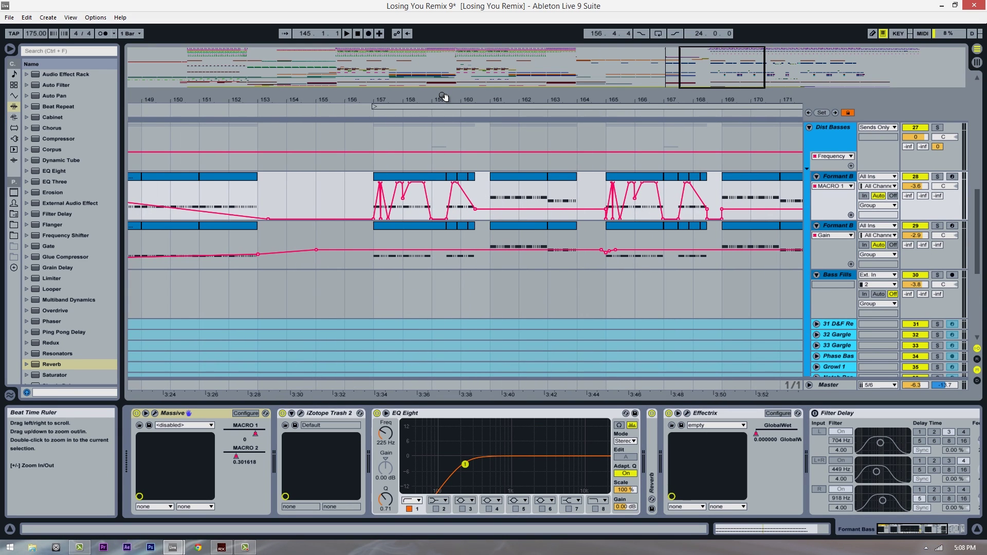
pyautogui.click(938, 176)
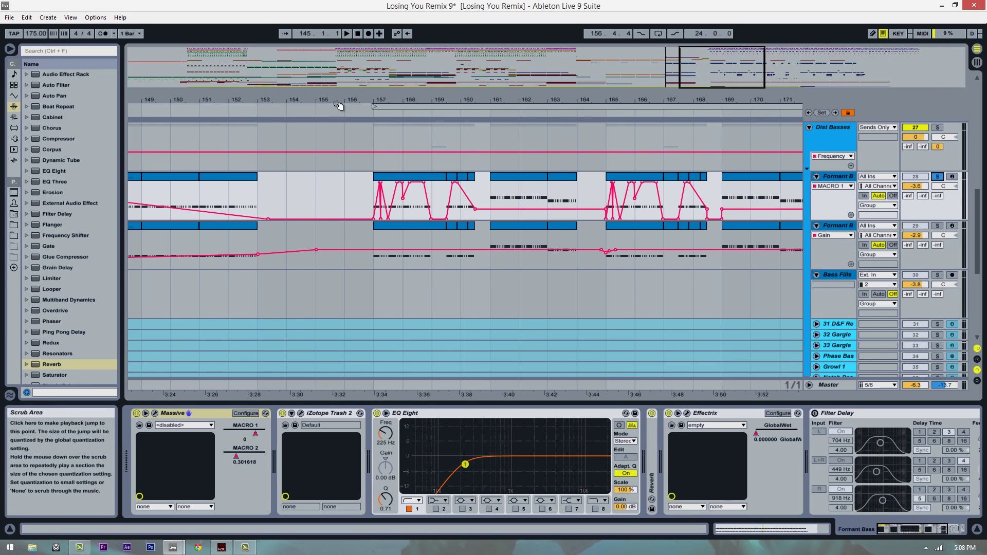
# Place the insert marker at bar 157, play the soloed Formant bass track and stop at about bar 164.
pyautogui.moveTo(339, 105); pyautogui.dragTo(370, 103)
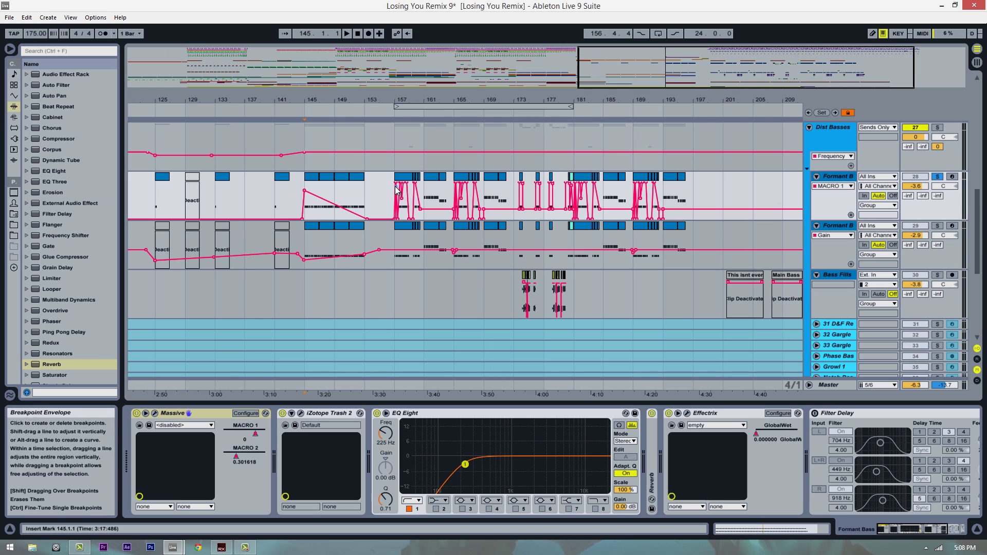
pyautogui.click(394, 166)
pyautogui.moveTo(396, 101); pyautogui.dragTo(397, 123)
pyautogui.press('space')
pyautogui.click(395, 192)
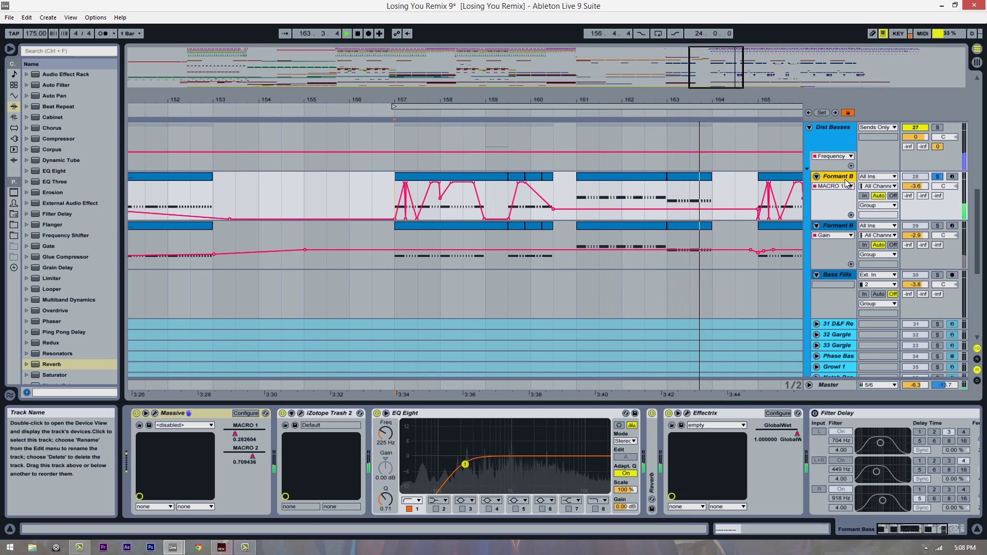
pyautogui.press('space')
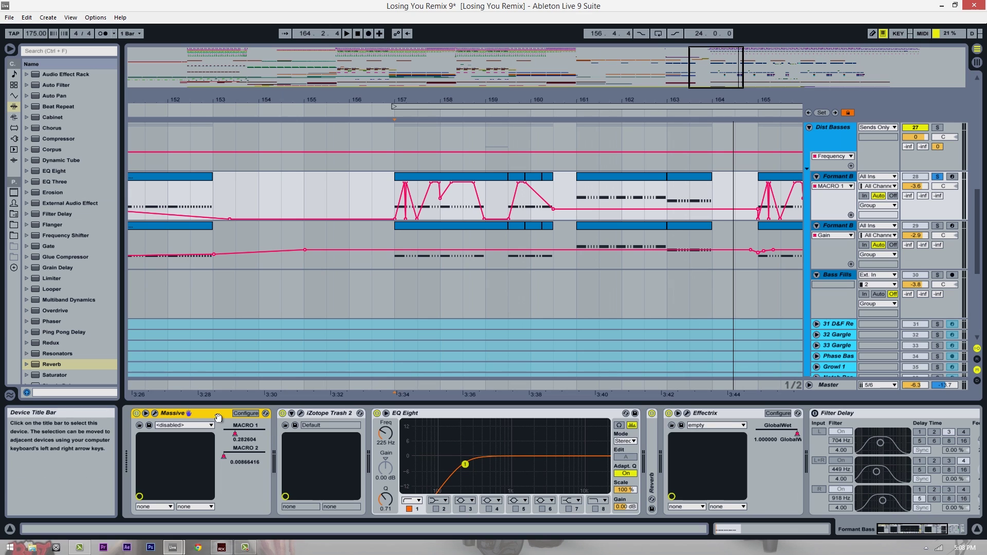
# Open the Massive plug-in window of the Formant bass track, move it over the bass clips and close it.
pyautogui.click(155, 414)
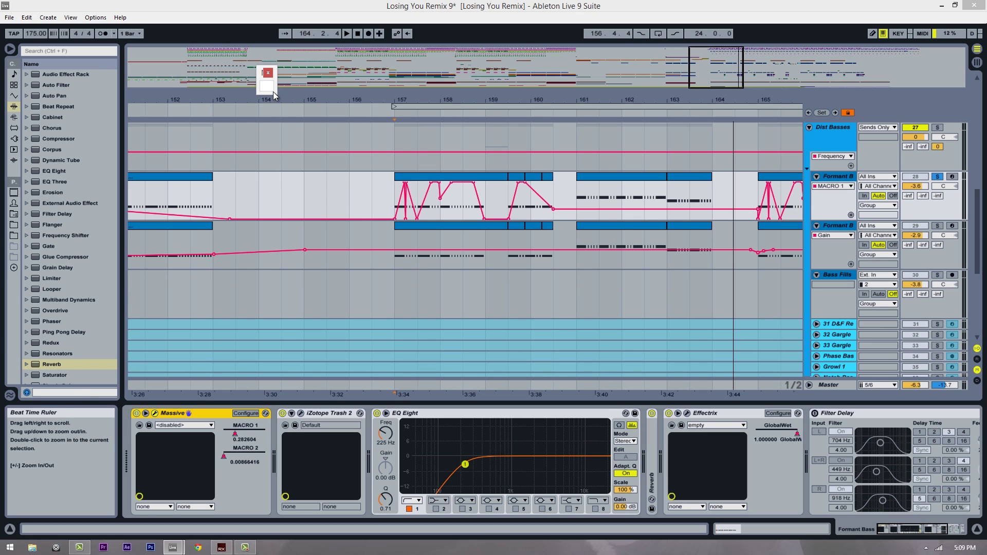
pyautogui.click(156, 414)
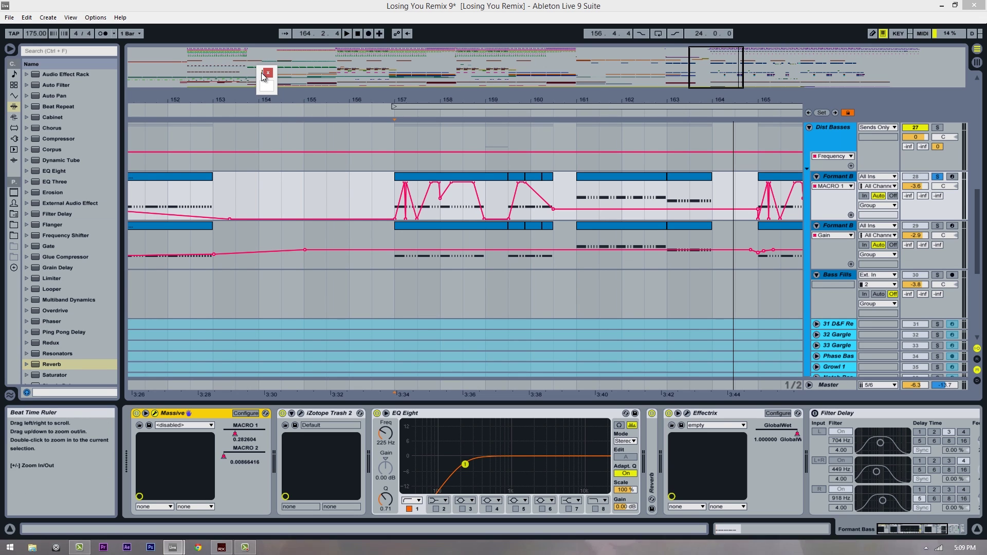
pyautogui.moveTo(261, 73); pyautogui.dragTo(397, 214)
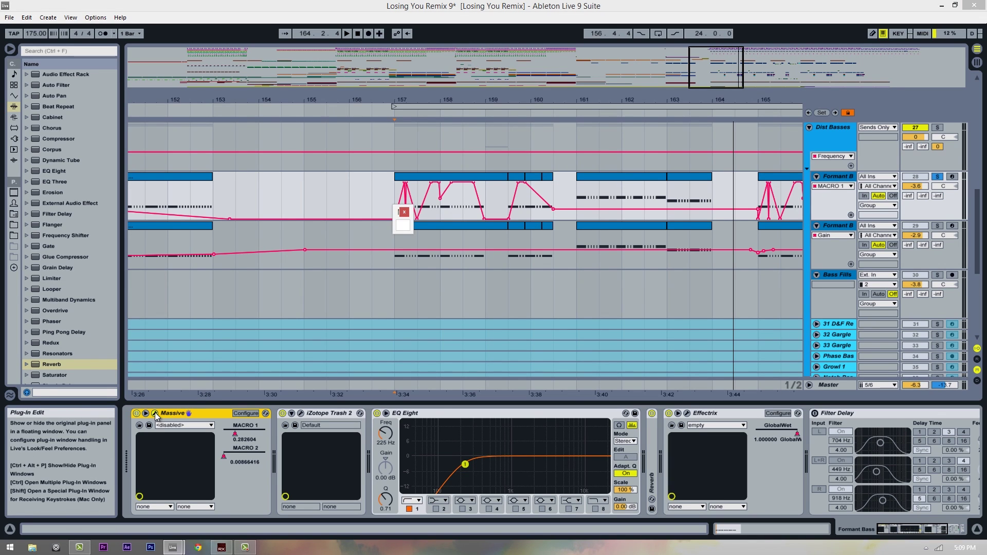
pyautogui.click(404, 212)
pyautogui.click(381, 197)
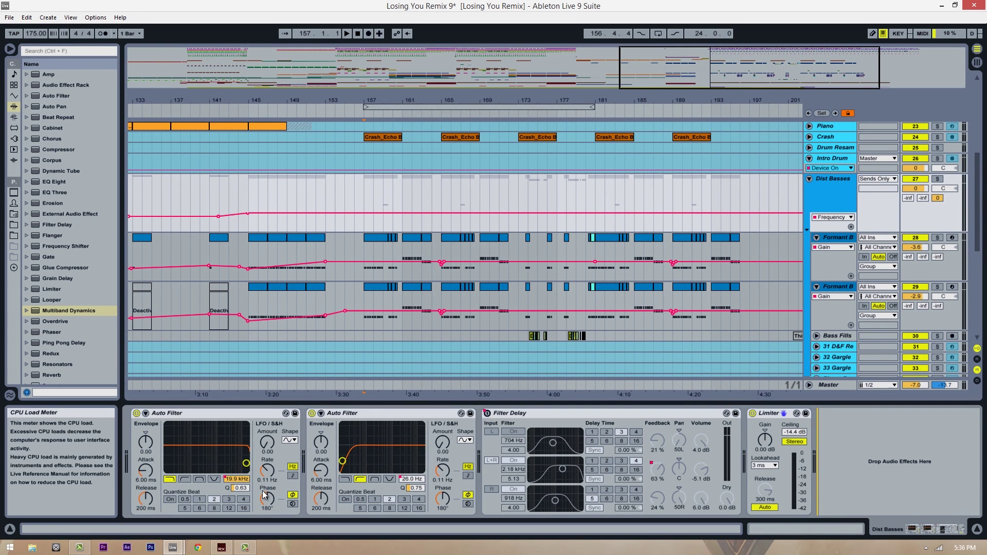
# Place the insert marker at bar 156 on the Dist Basses group and display the first Formant bass track's devices.
pyautogui.scroll(-1, 494, 263)
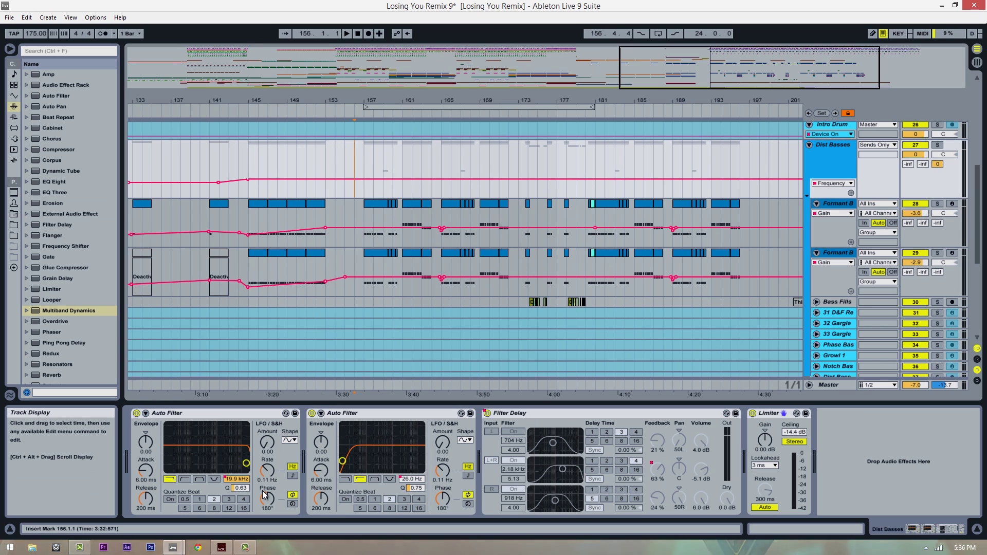
pyautogui.click(354, 160)
pyautogui.scroll(-1, 380, 246)
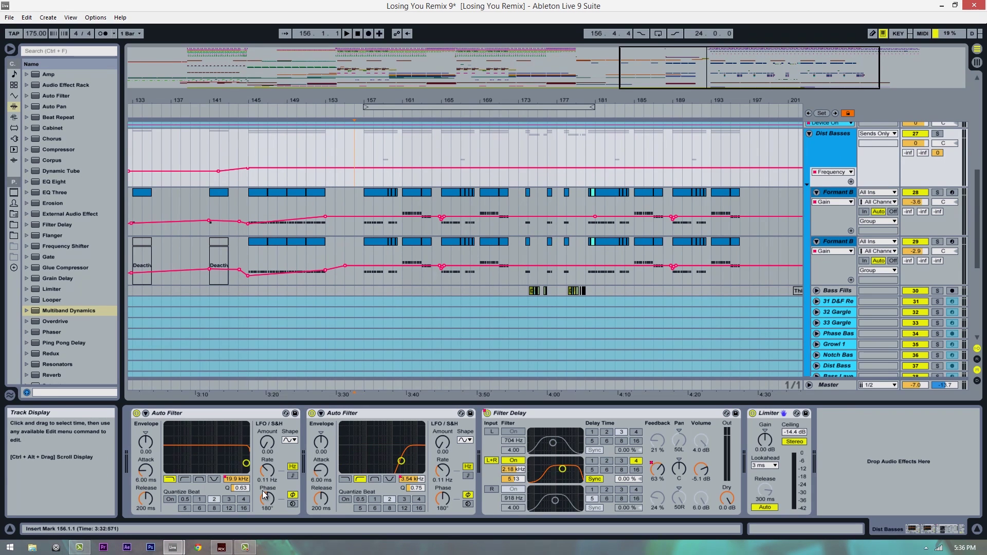
pyautogui.click(838, 192)
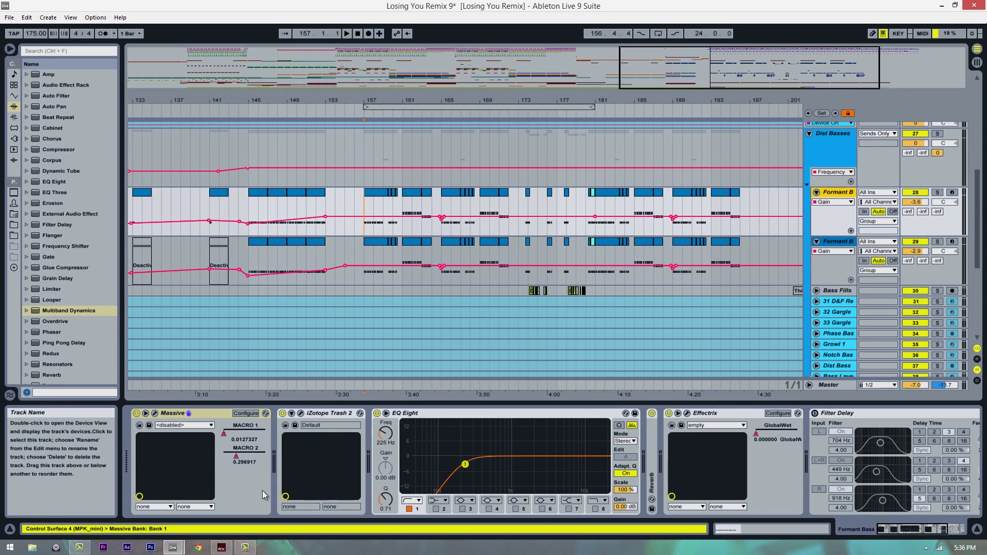
# Place the insert marker at bar 157 on the first Formant bass track, solo it, play briefly, stop and unsolo it.
pyautogui.scroll(-1, 462, 247)
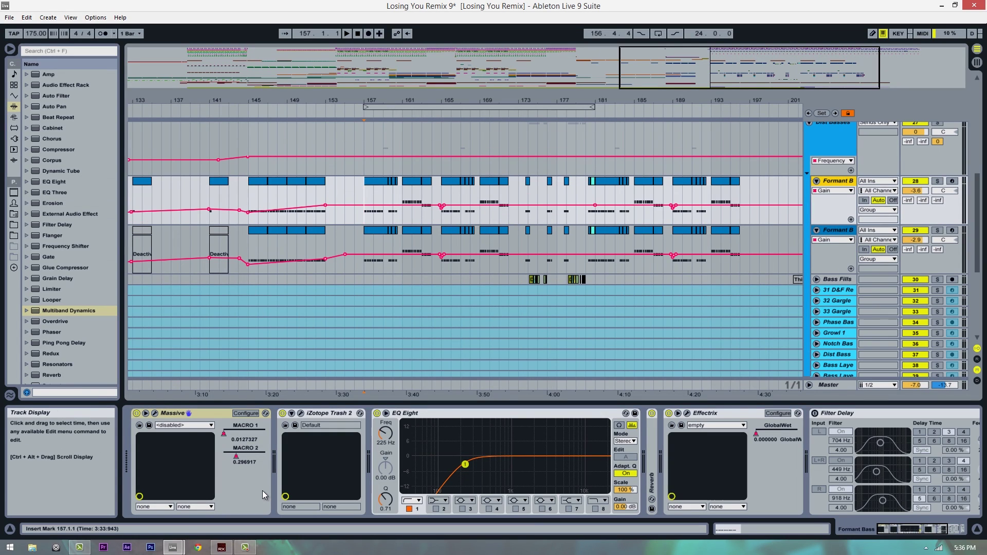
pyautogui.click(364, 205)
pyautogui.moveTo(380, 100)
pyautogui.mouseDown()
pyautogui.moveTo(407, 123)
pyautogui.moveTo(355, 154)
pyautogui.mouseUp()
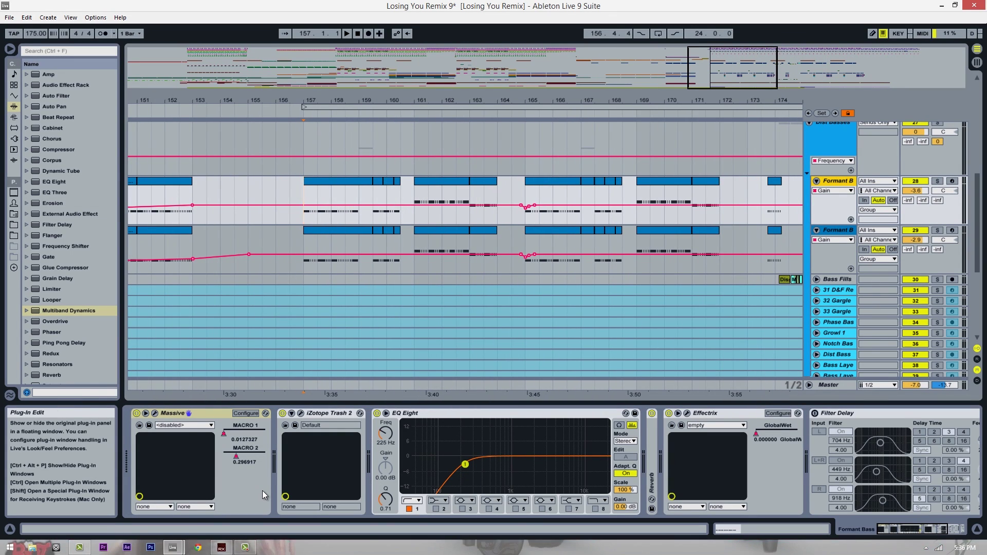
pyautogui.click(938, 181)
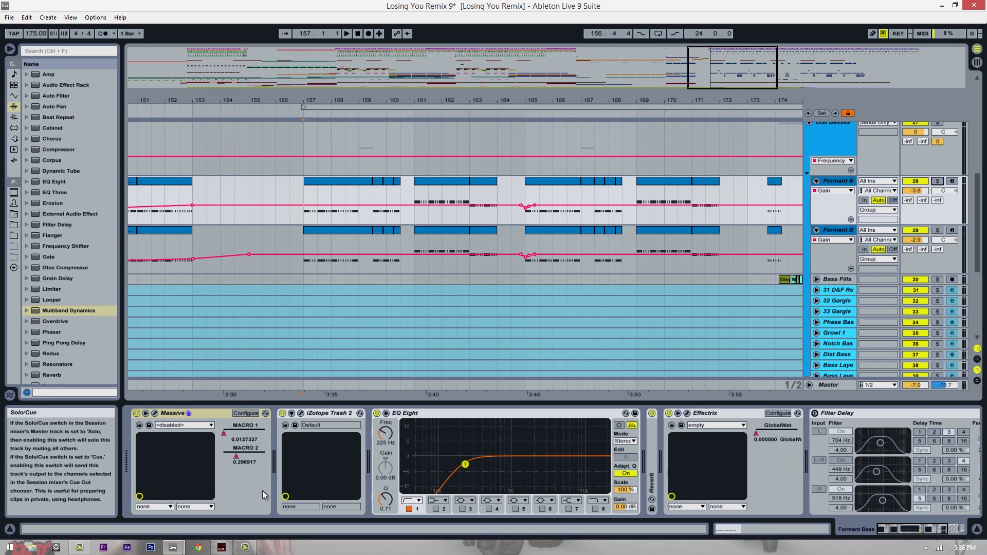
pyautogui.press('space')
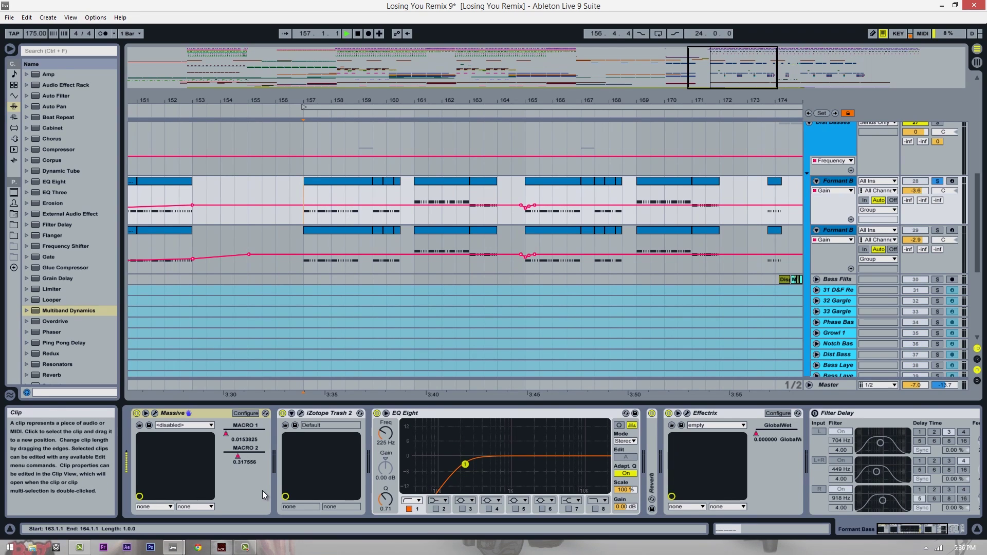
pyautogui.press('space')
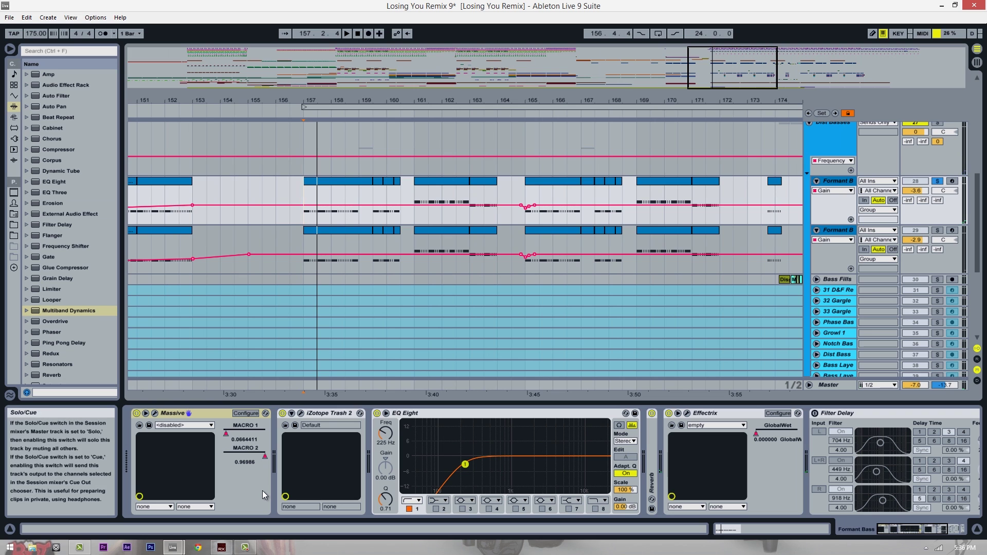
pyautogui.click(938, 181)
# Set the Master track's output to 5/6 in the Session view mixer and return to the Arrangement view.
pyautogui.press('Tab')
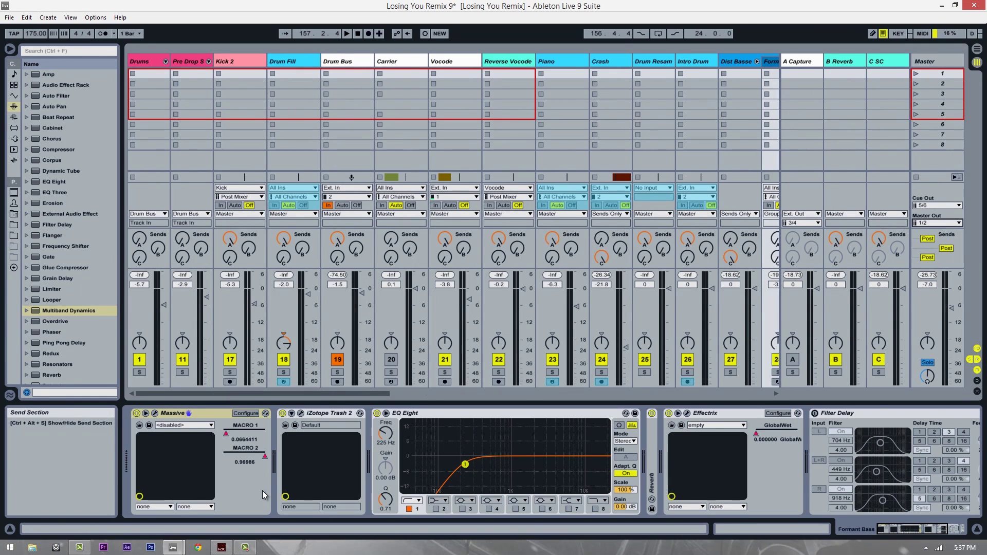
pyautogui.click(938, 223)
pyautogui.press('Escape')
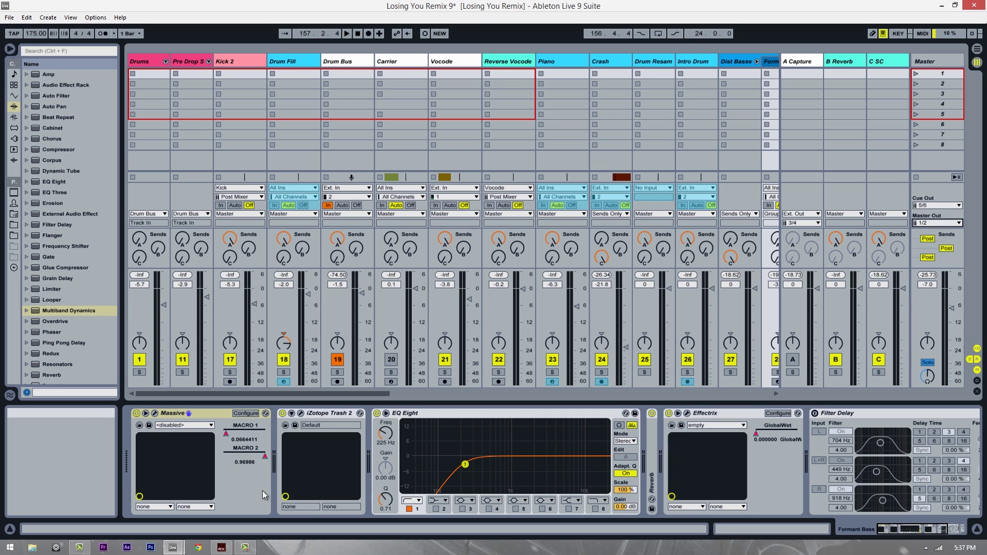
pyautogui.press('Tab')
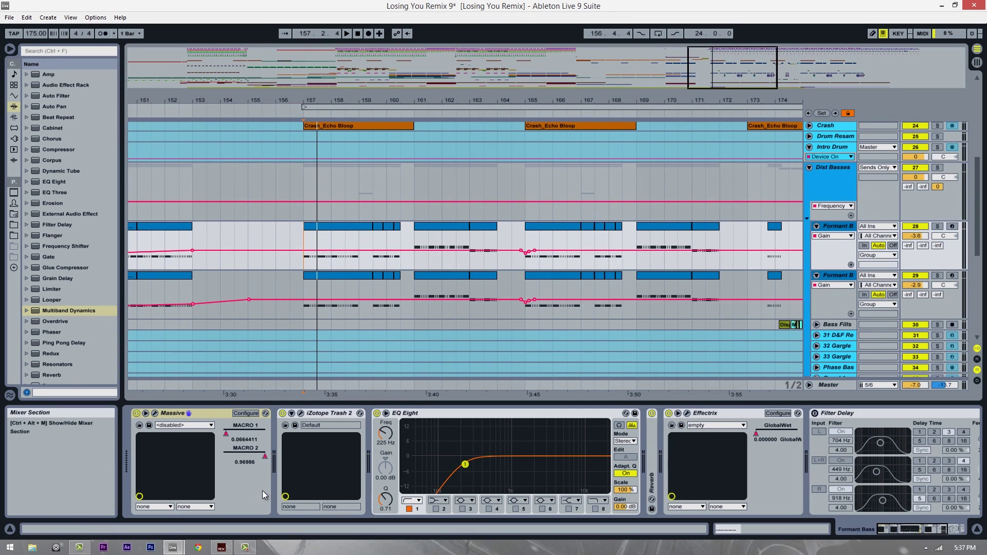
# Solo the first Formant bass track, play it briefly from bar 157, stop and remove the solo.
pyautogui.click(937, 226)
pyautogui.press('space')
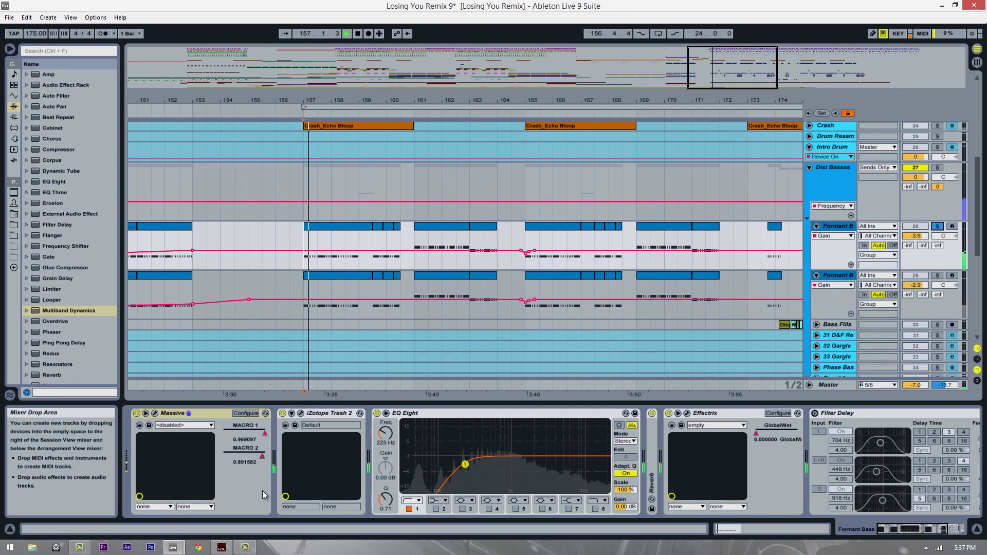
pyautogui.press('space')
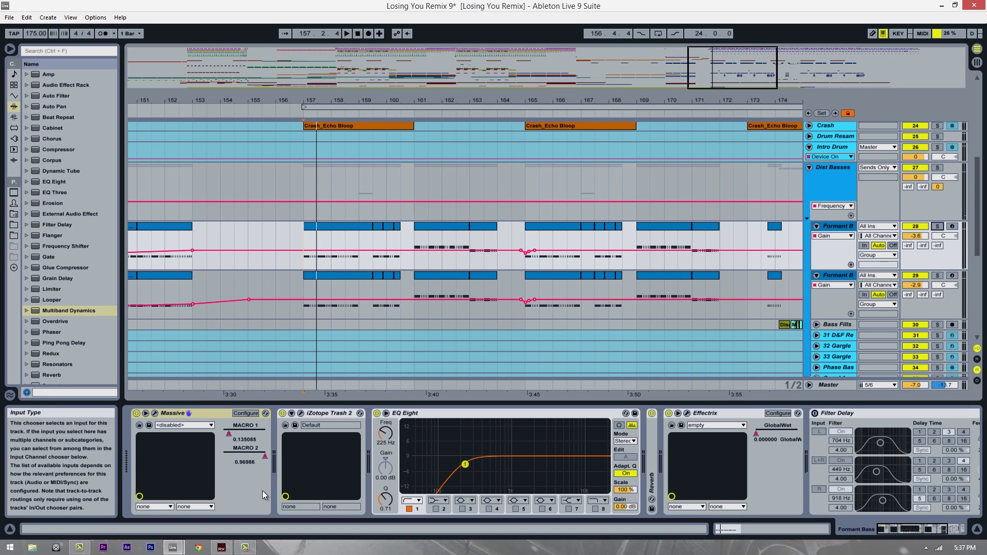
pyautogui.click(937, 226)
# Open the Massive plug-in window of the first Formant bass track and place the insert marker at about bar 154.
pyautogui.click(837, 226)
pyautogui.click(154, 413)
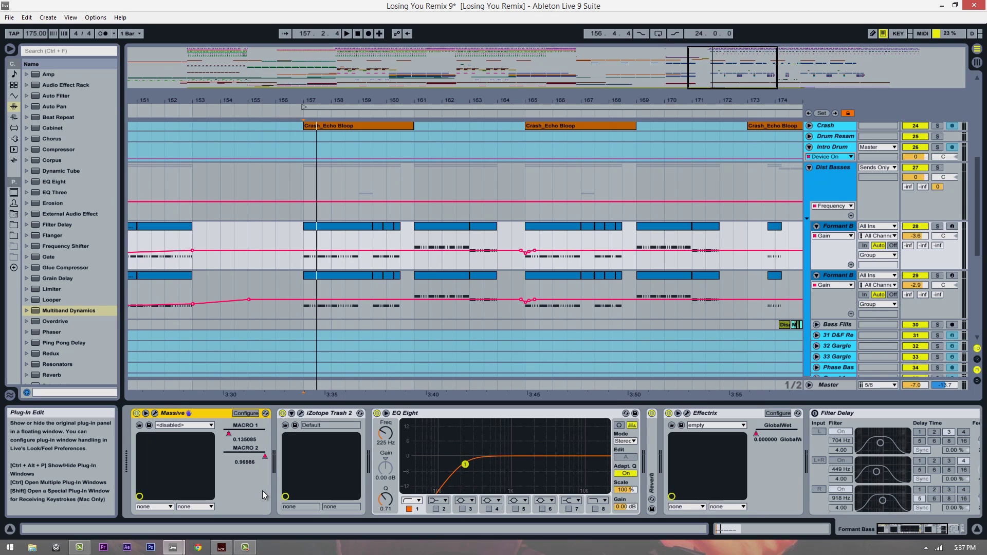
pyautogui.click(155, 414)
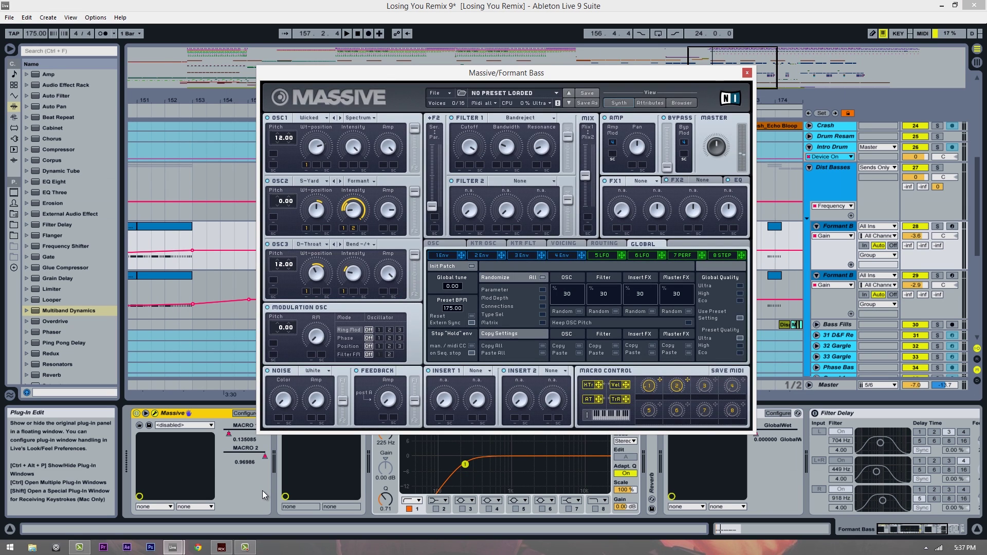
pyautogui.click(235, 259)
pyautogui.hotkey('ctrl', 's')
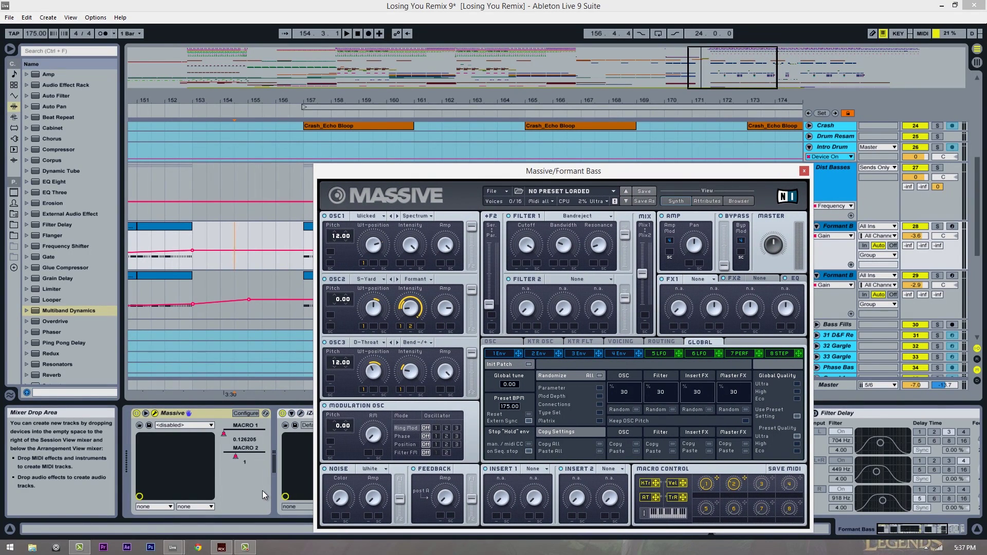
pyautogui.click(371, 216)
pyautogui.click(506, 391)
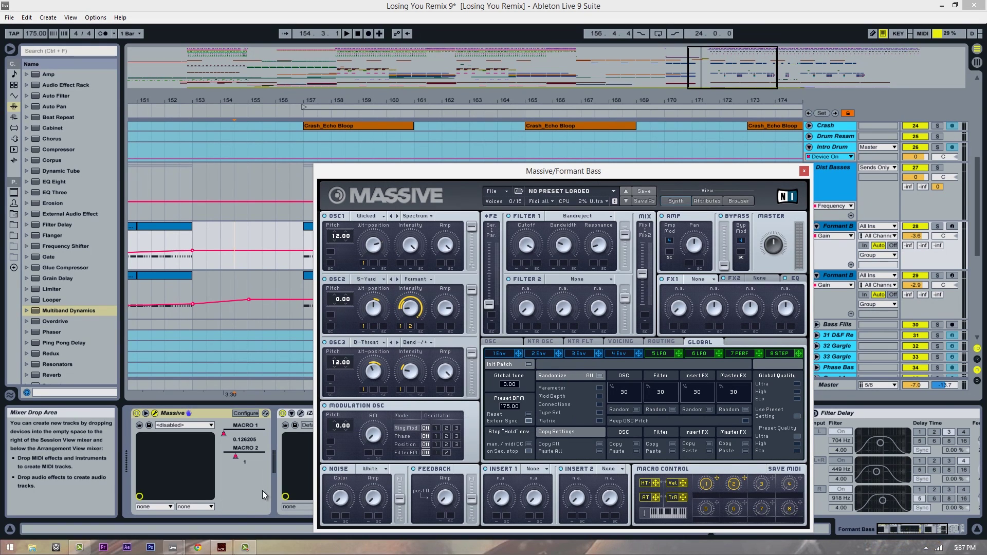
# Solo the first Formant bass track and play it from bar 157 to about bar 160 with the Massive window open.
pyautogui.click(937, 227)
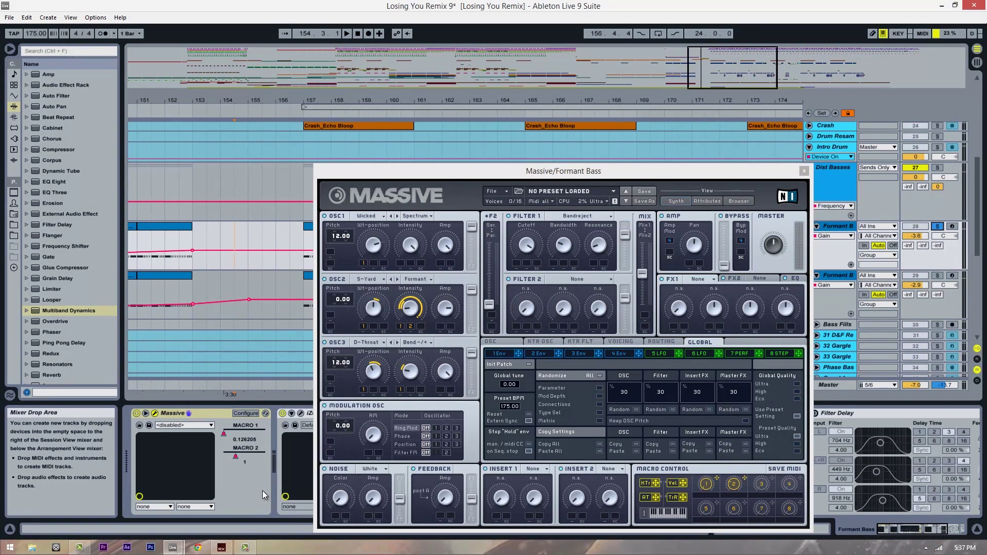
pyautogui.click(563, 171)
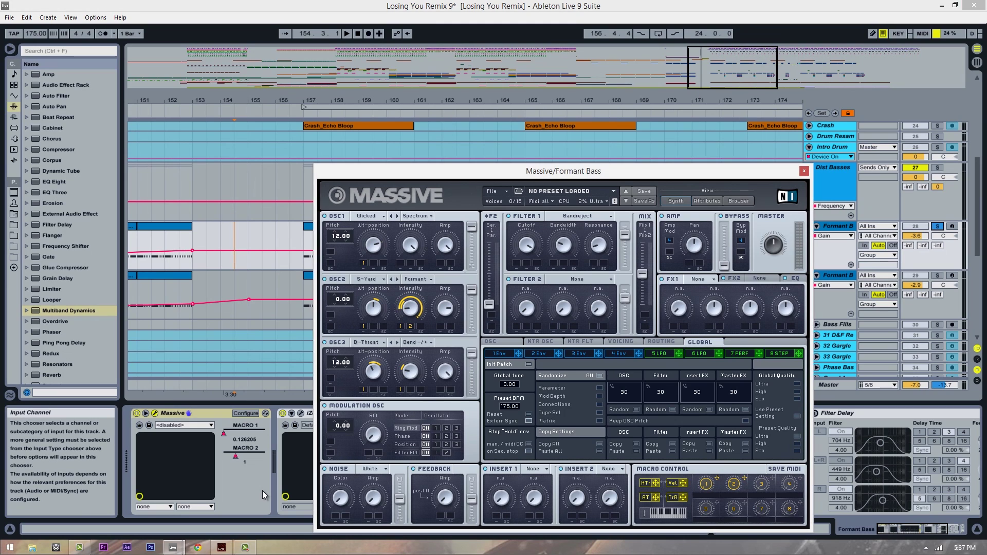
pyautogui.press('space')
pyautogui.press('space')
pyautogui.click(303, 242)
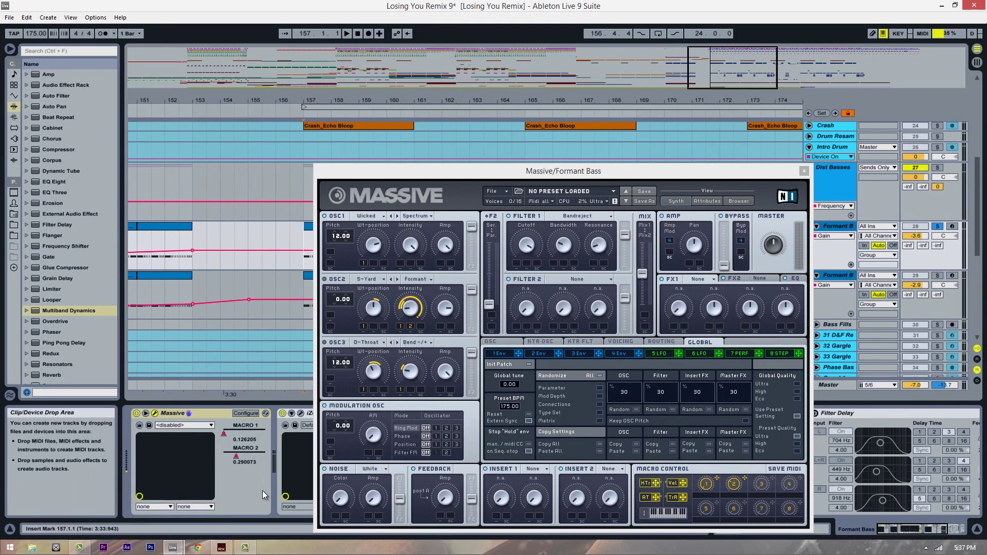
pyautogui.press('space')
pyautogui.press('space')
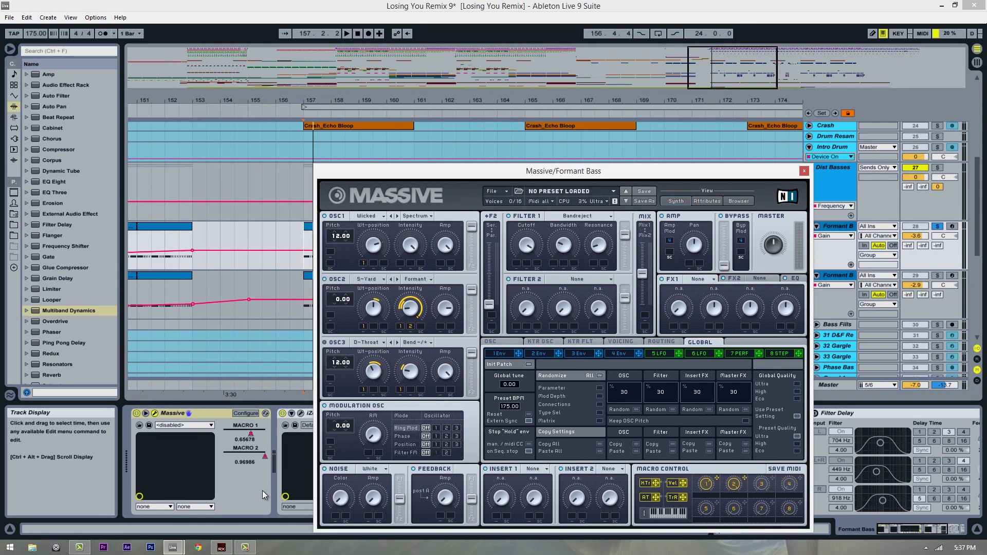
pyautogui.press('space')
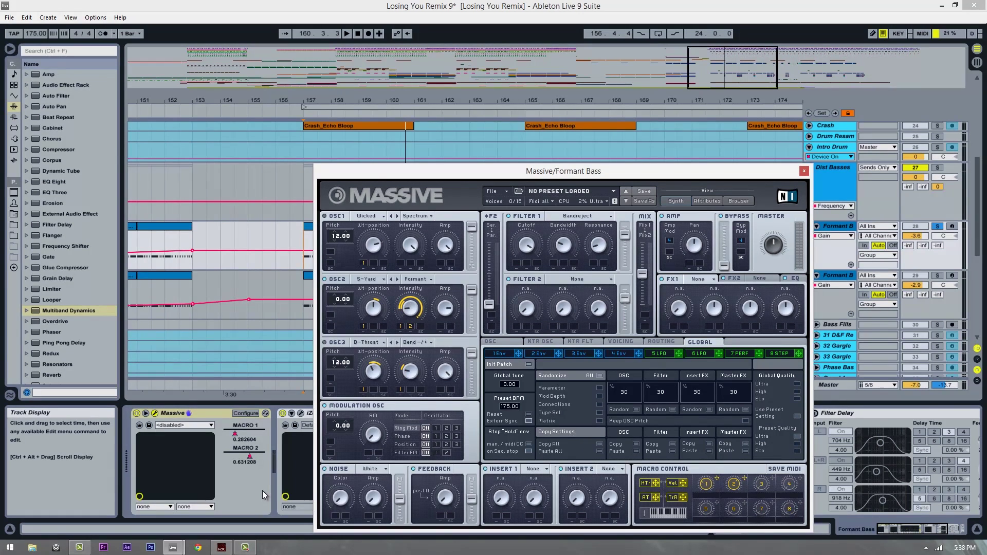
# Move the Massive window clear of the bar 157 bass clips and display the Macro 2 automation on the Formant bass track.
pyautogui.click(417, 279)
pyautogui.click(415, 304)
pyautogui.moveTo(563, 170)
pyautogui.mouseDown()
pyautogui.moveTo(822, 110)
pyautogui.moveTo(599, 194)
pyautogui.moveTo(591, 74)
pyautogui.moveTo(731, 122)
pyautogui.mouseUp()
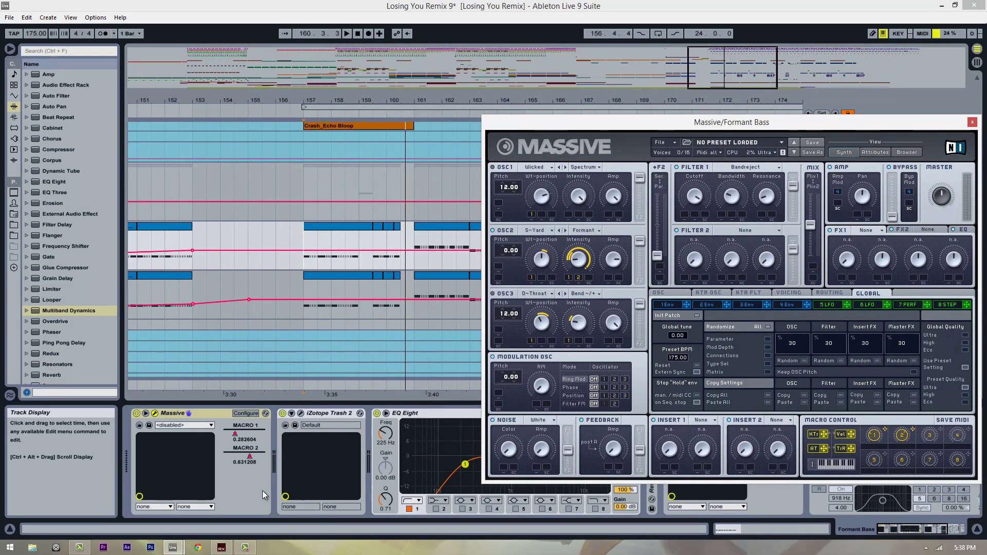
pyautogui.click(245, 449)
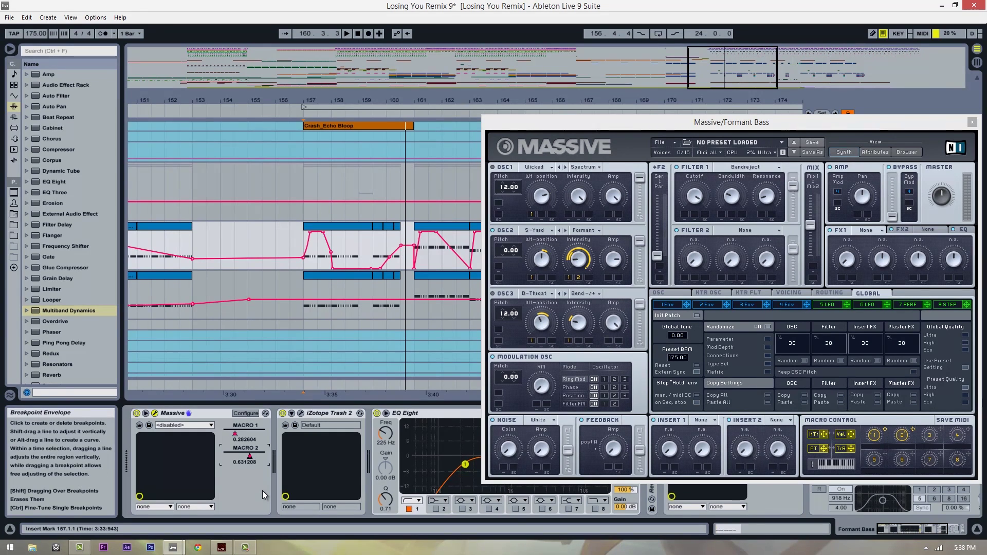
# Place the insert marker at bar 157 and play the Macro 2 automation in short passes, stopping at about bar 158.
pyautogui.click(303, 246)
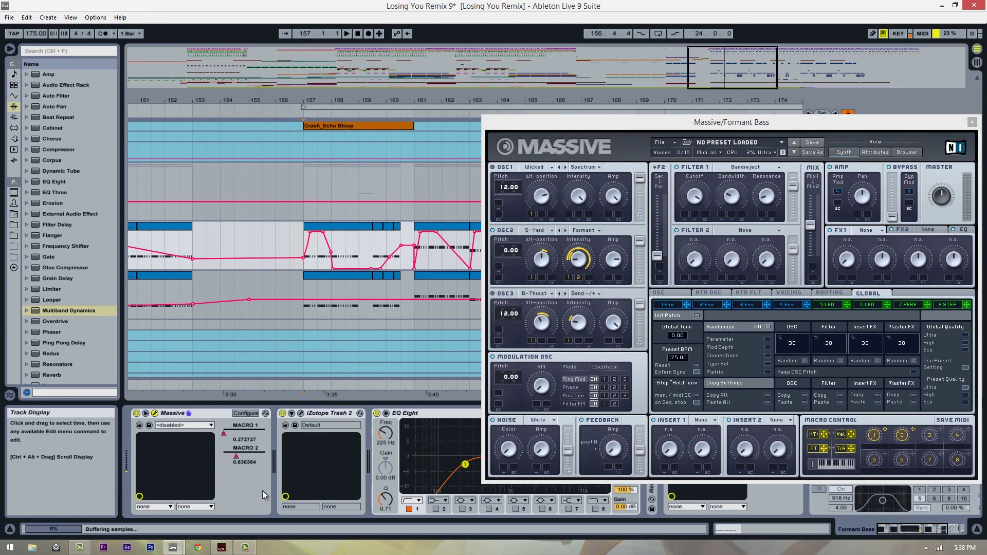
pyautogui.moveTo(303, 100); pyautogui.dragTo(303, 123)
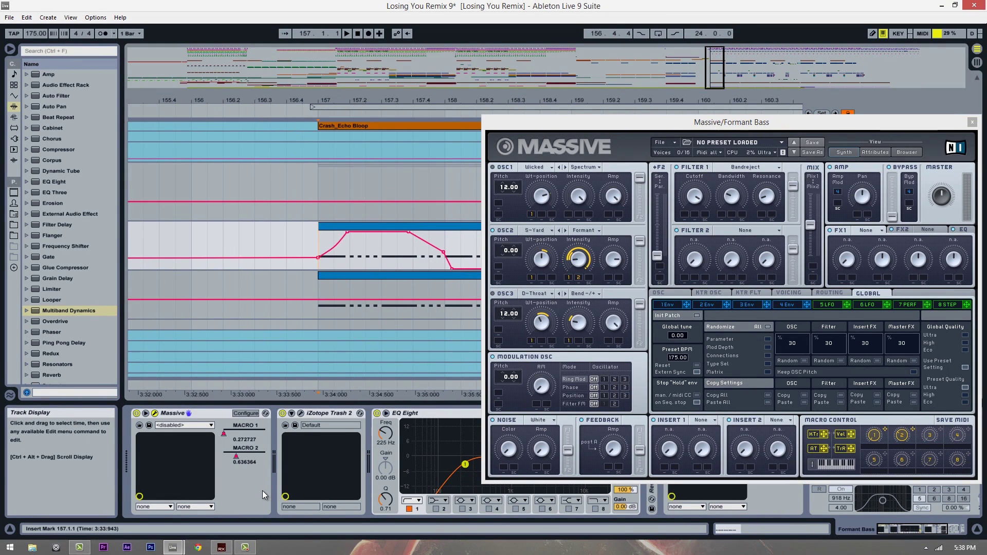
pyautogui.press('space')
pyautogui.press('space')
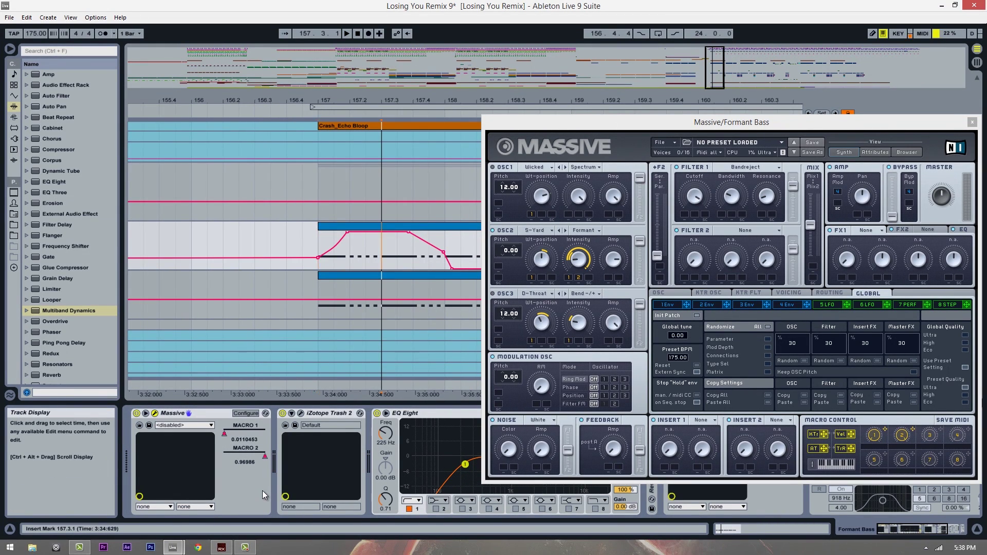
pyautogui.press('space')
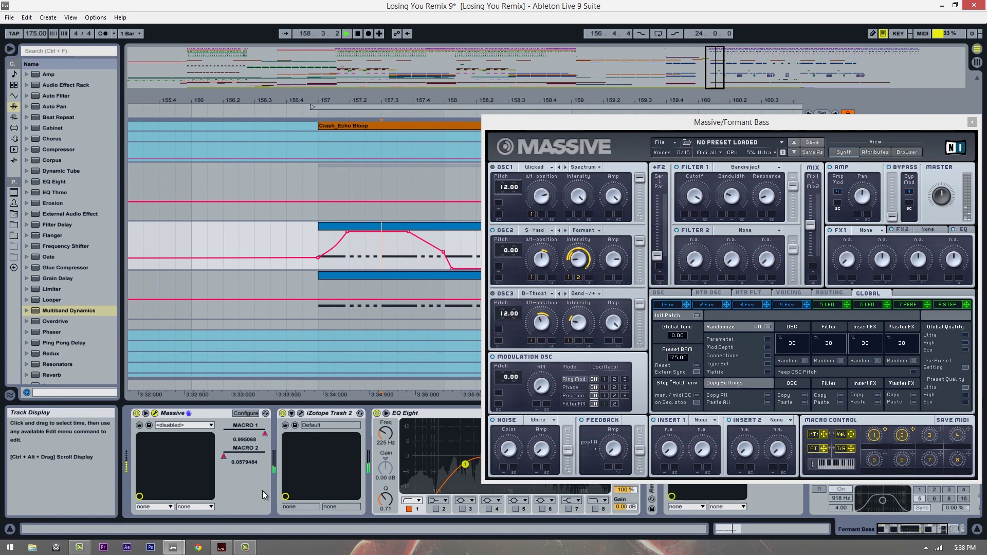
pyautogui.press('space')
# Reposition the Massive window beside the start of the automation curve and replay the soloed bass from bar 157 to bar 159.
pyautogui.moveTo(732, 122); pyautogui.dragTo(817, 97)
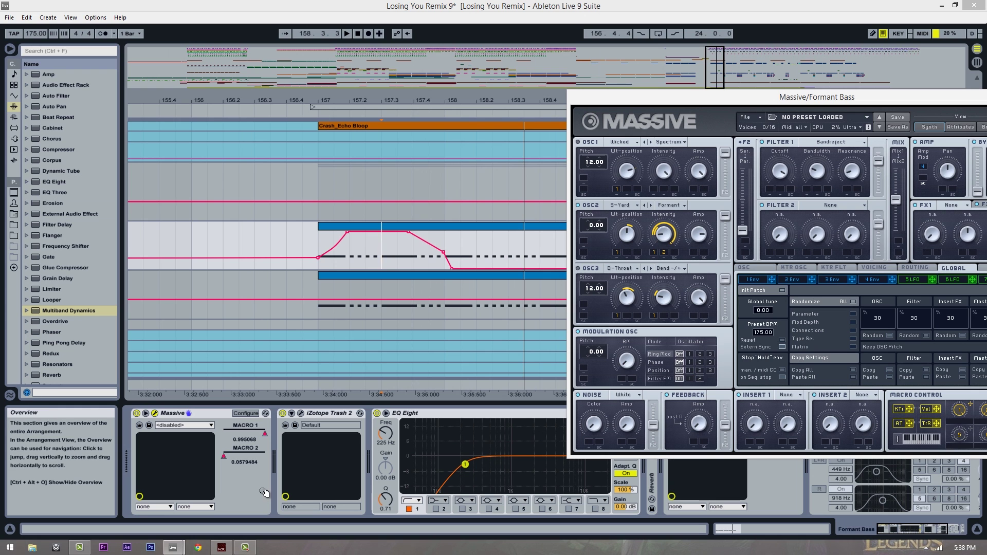
pyautogui.moveTo(817, 97)
pyautogui.mouseDown()
pyautogui.moveTo(798, 50)
pyautogui.moveTo(363, 145)
pyautogui.moveTo(672, 120)
pyautogui.moveTo(689, 110)
pyautogui.mouseUp()
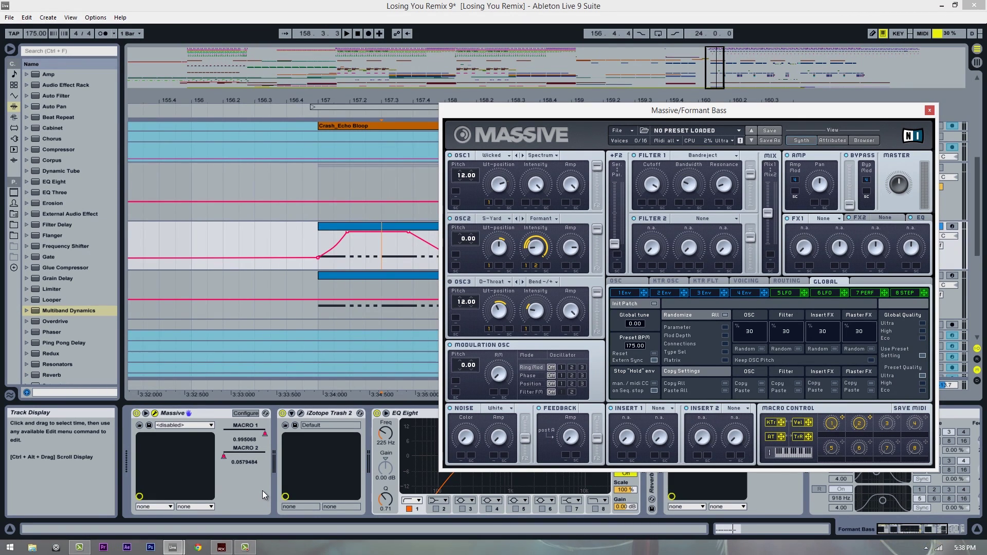
pyautogui.press('space')
pyautogui.click(319, 250)
pyautogui.press('space')
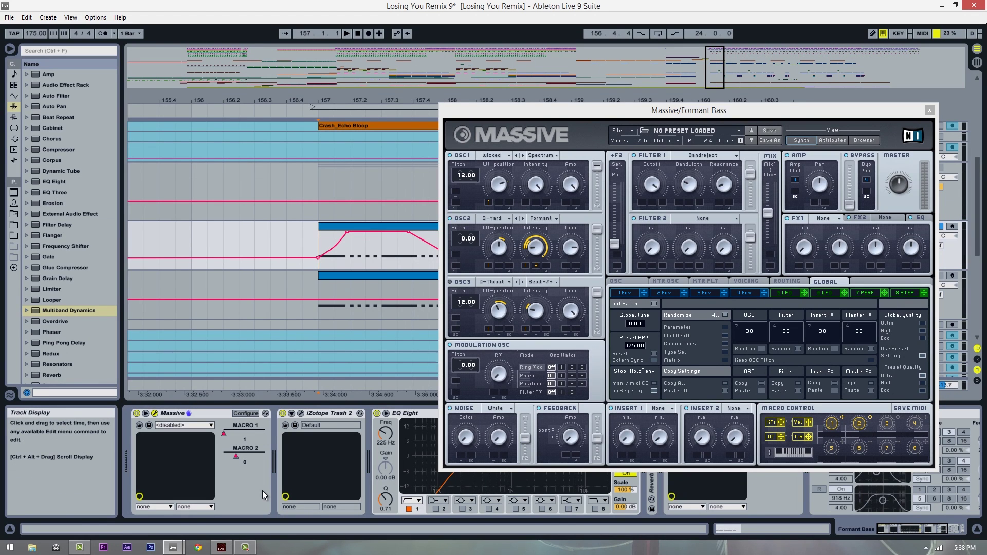
pyautogui.press('space')
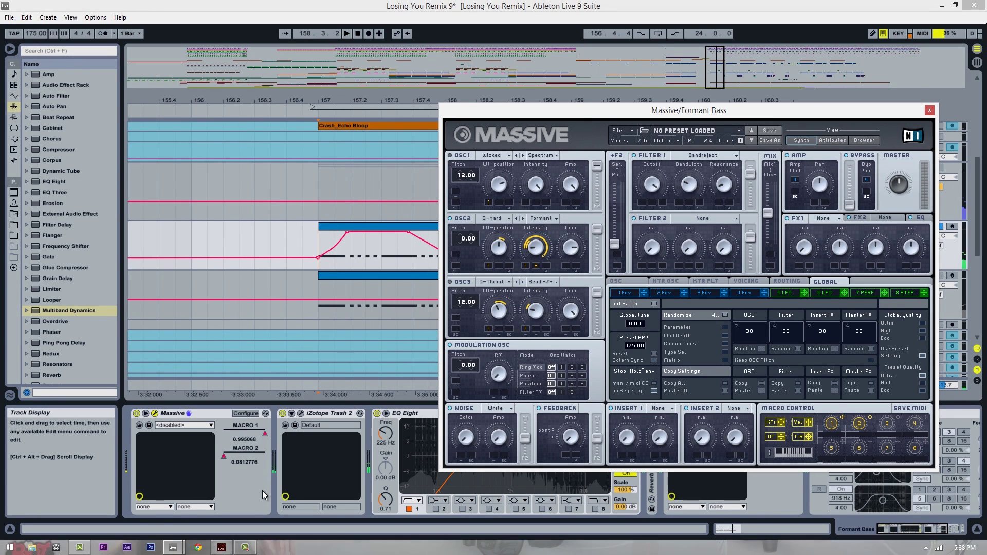
pyautogui.press('space')
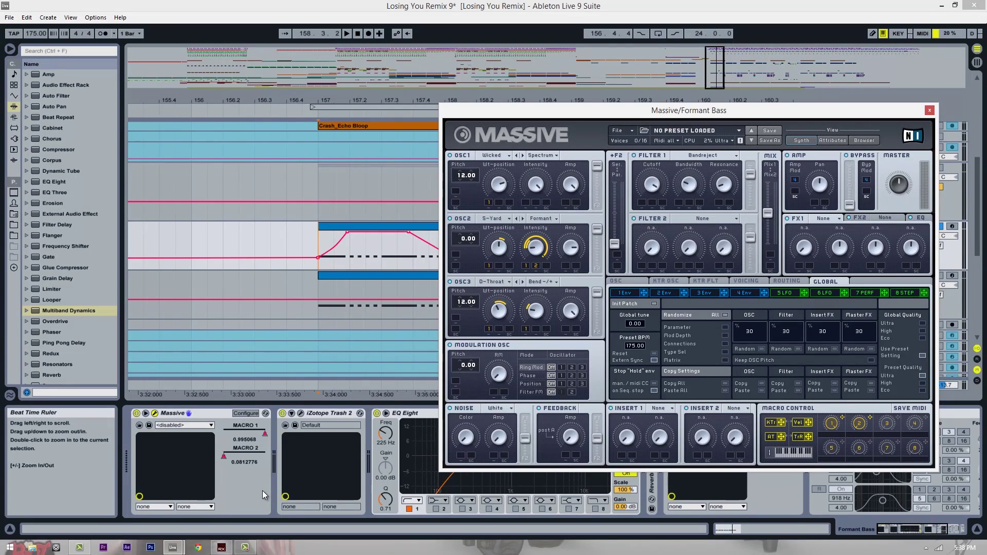
pyautogui.press('space')
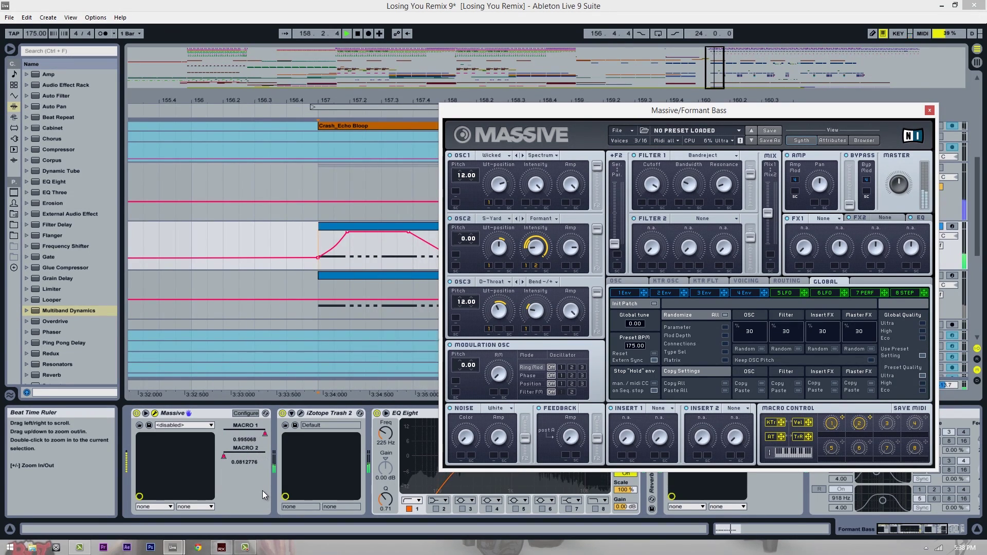
pyautogui.press('space')
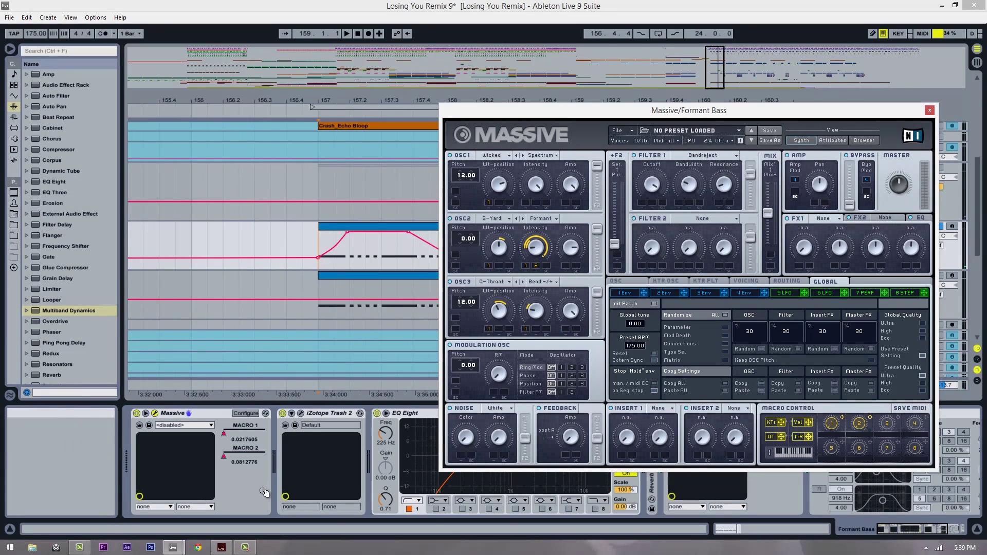
# Move the Massive window clear of the track mixer controls and play the soloed bass briefly from bar 157.
pyautogui.moveTo(689, 111); pyautogui.dragTo(541, 93)
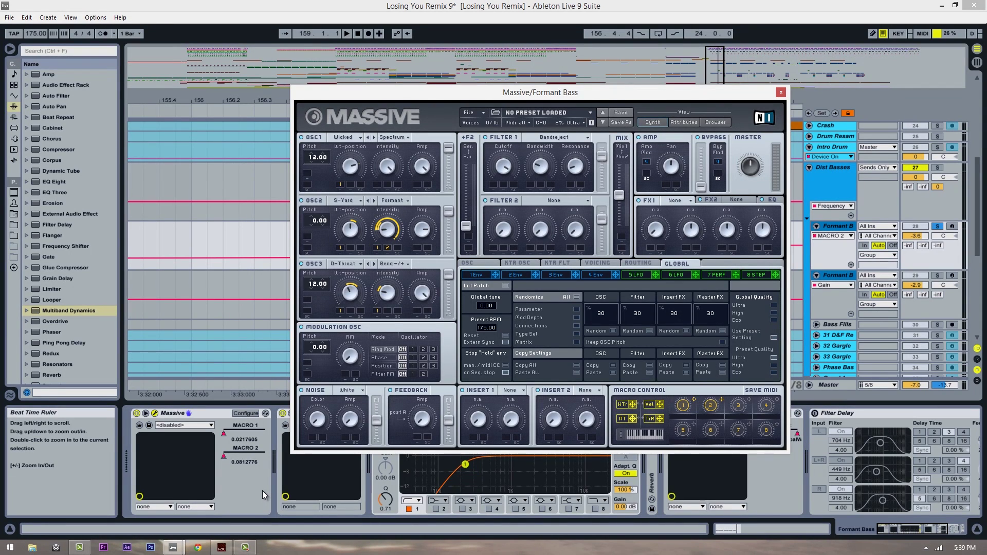
pyautogui.press('space')
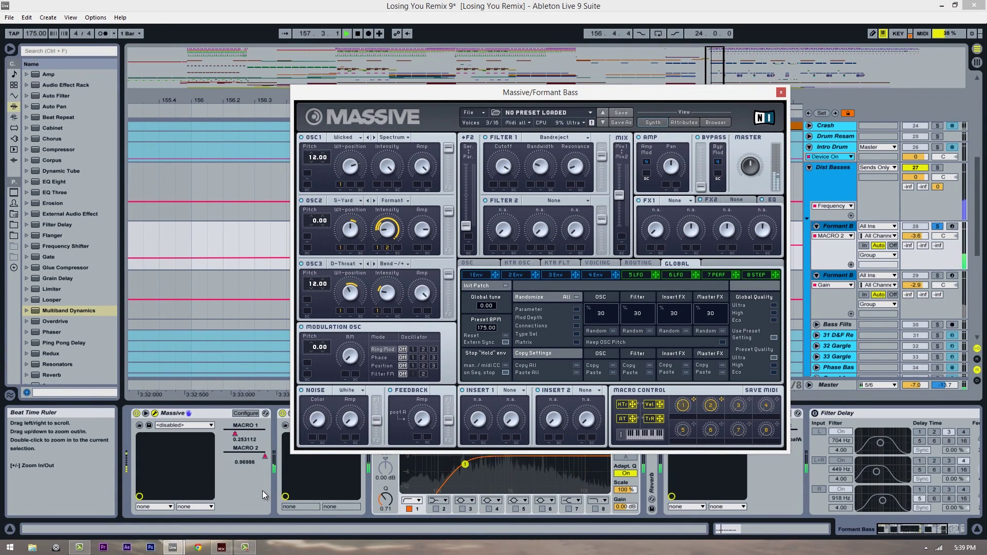
pyautogui.press('space')
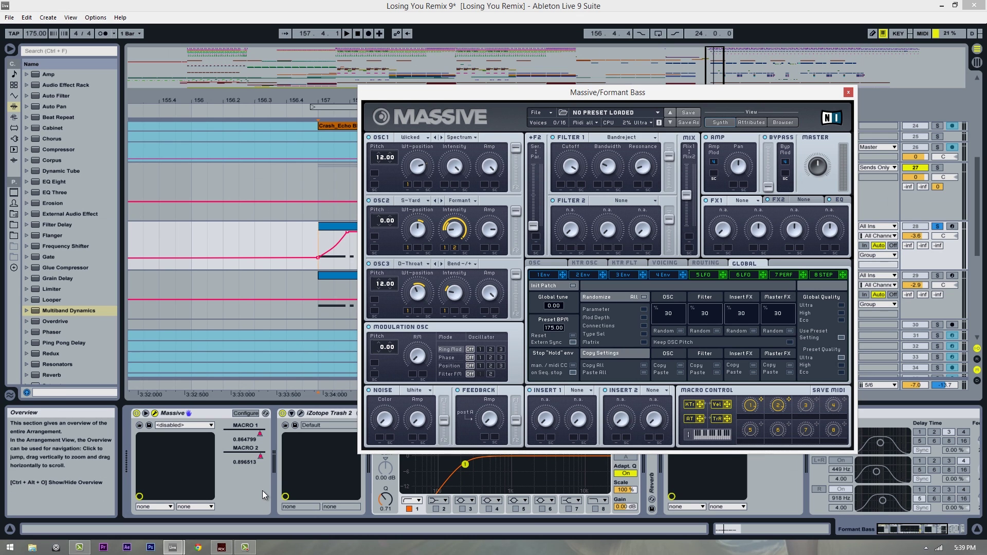
# Close the Massive window and compare the soloed bass from bar 157 with iZotope Trash 2 bypassed and active.
pyautogui.click(849, 93)
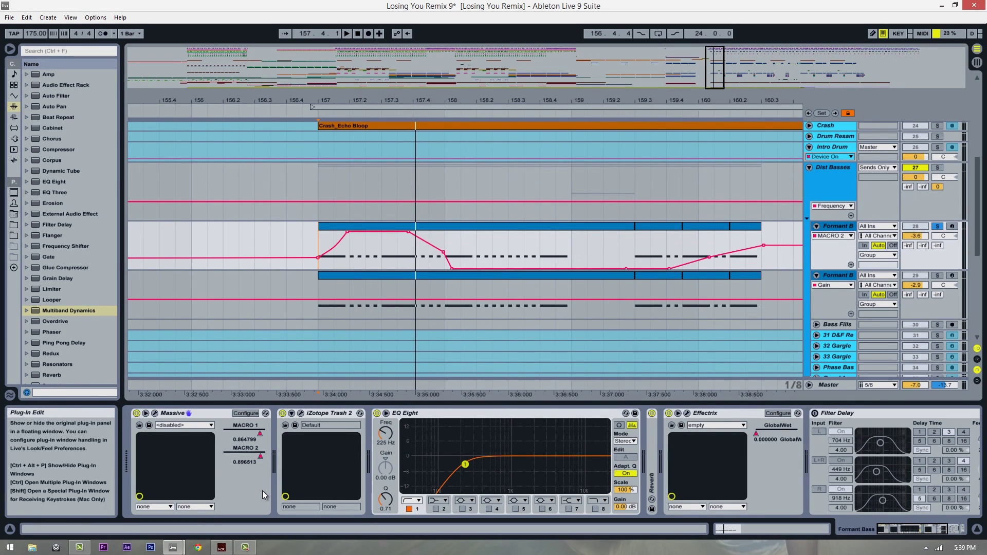
pyautogui.click(328, 414)
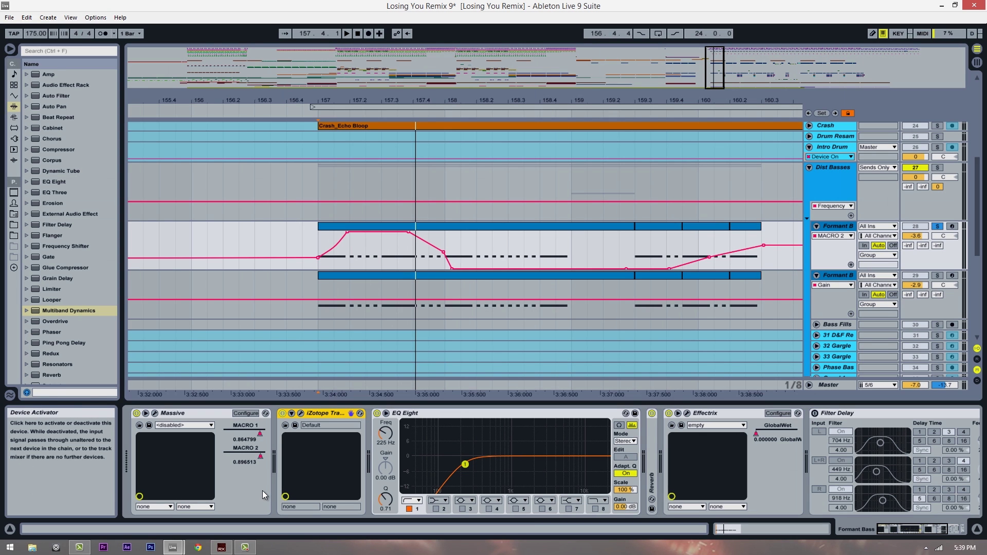
pyautogui.click(282, 412)
pyautogui.press('space')
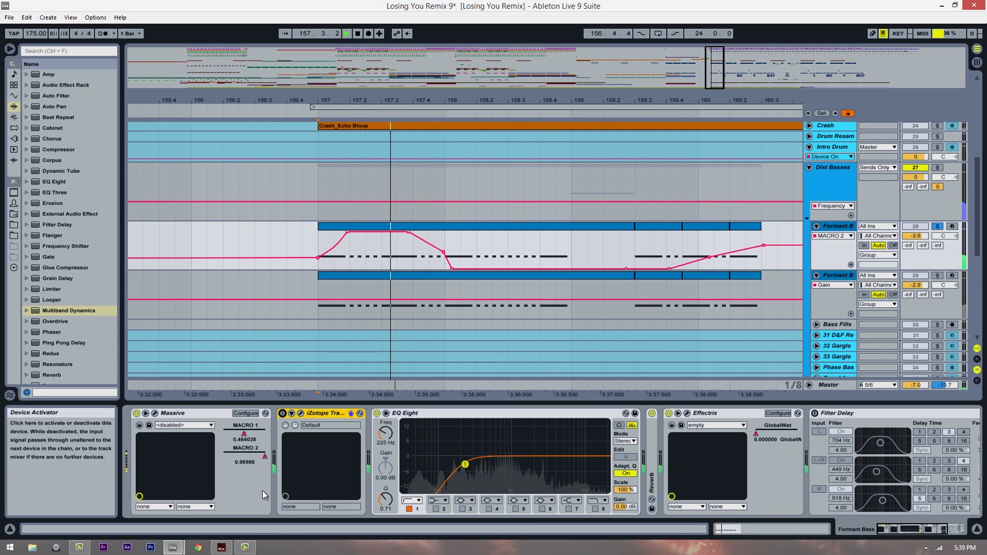
pyautogui.press('space')
pyautogui.press('space')
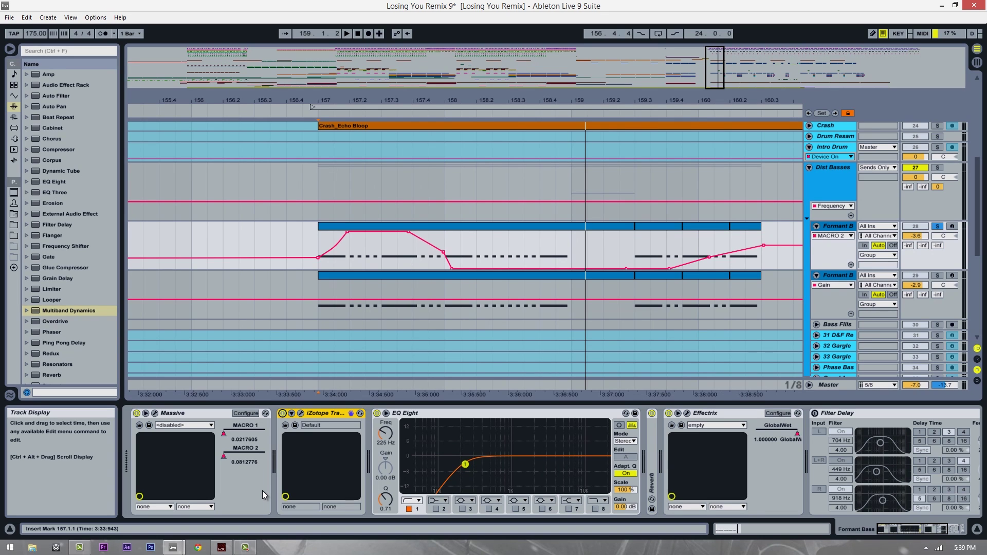
pyautogui.press('space')
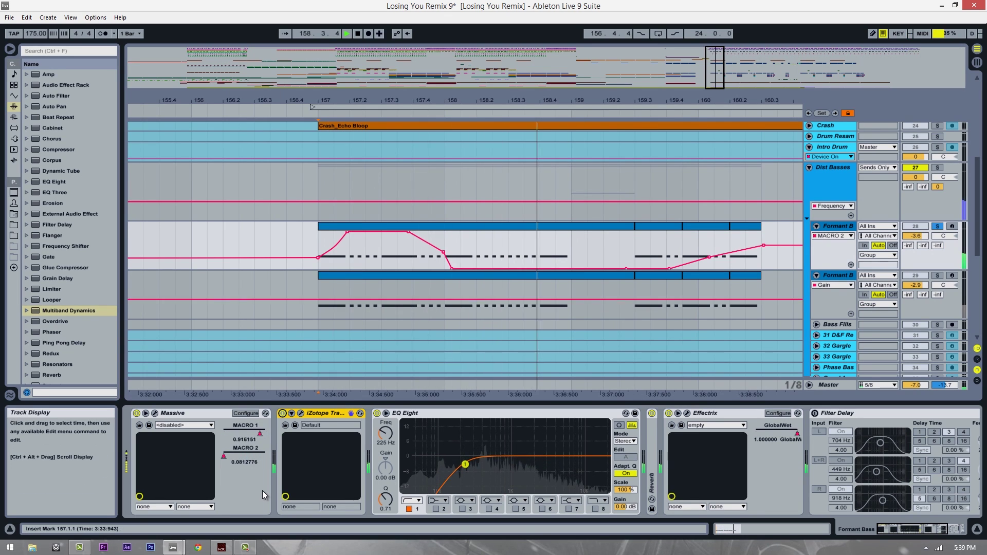
pyautogui.press('space')
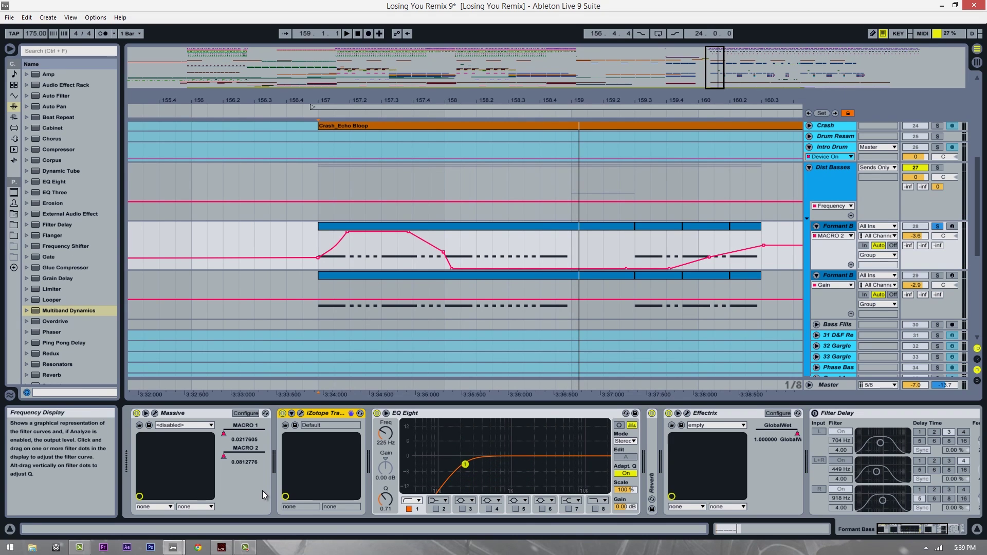
# Highlight 157.1.1 to 160.3.1 on the Macro 2 lane, and return the insert marker to bar 157 for playback.
pyautogui.hscroll(2, 263, 495)
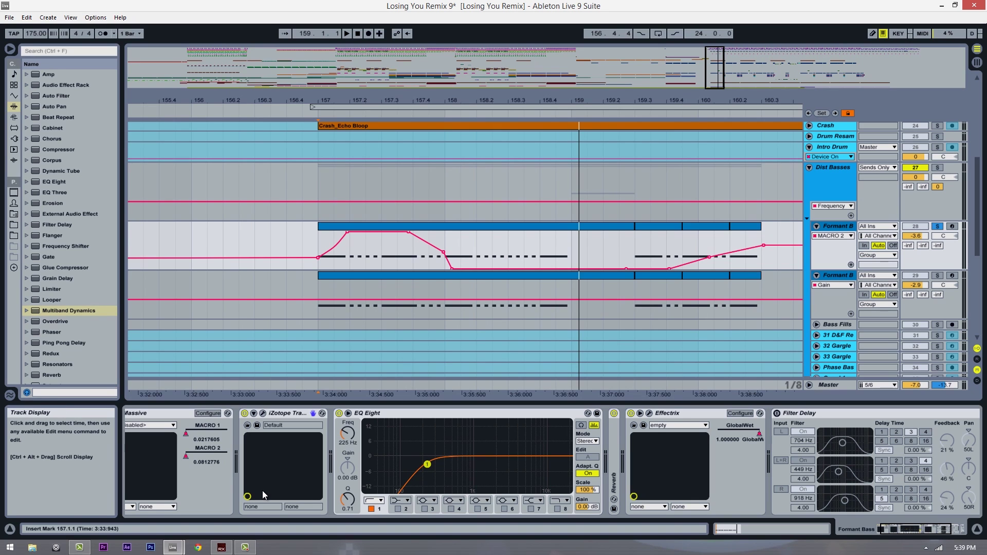
pyautogui.scroll(-4, 462, 258)
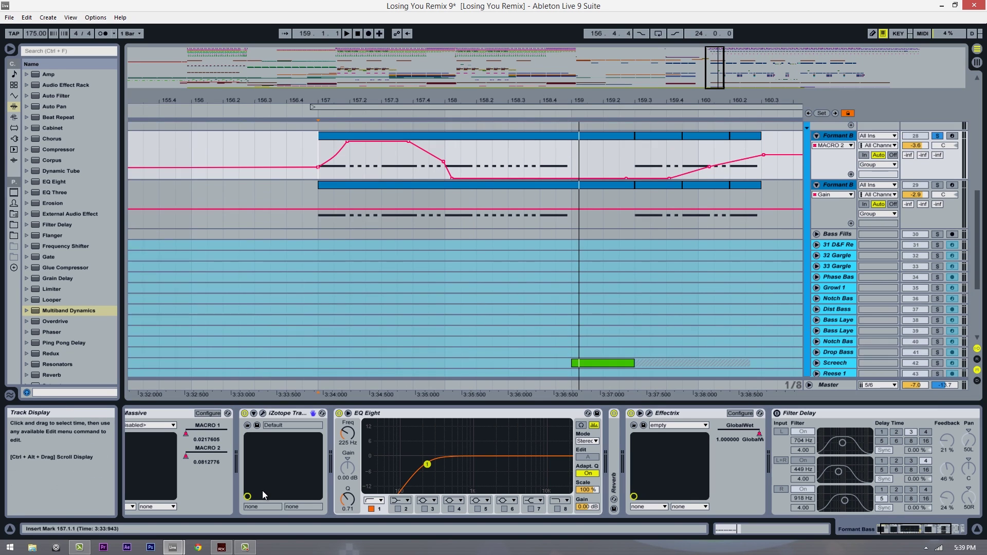
pyautogui.scroll(4, 463, 250)
pyautogui.moveTo(318, 257); pyautogui.dragTo(762, 257)
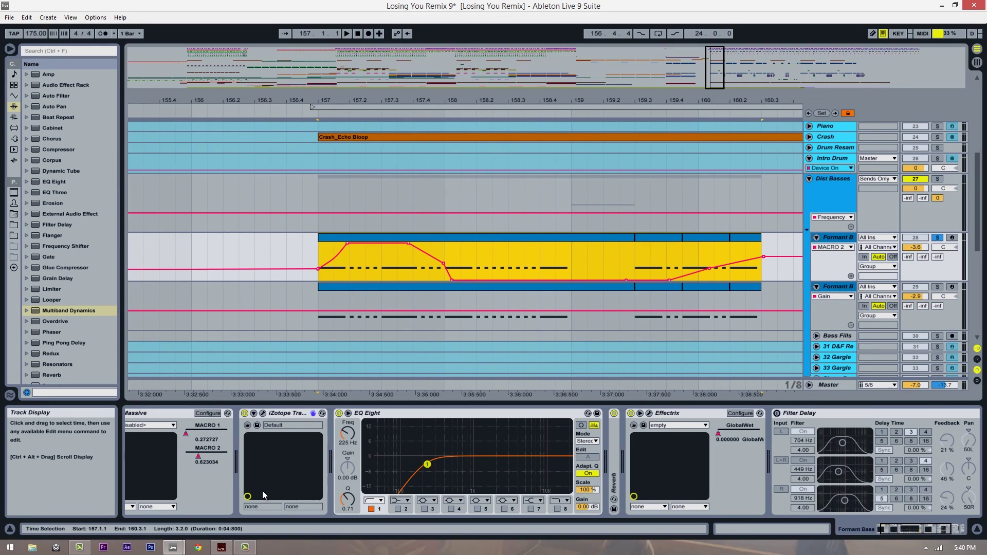
pyautogui.click(318, 258)
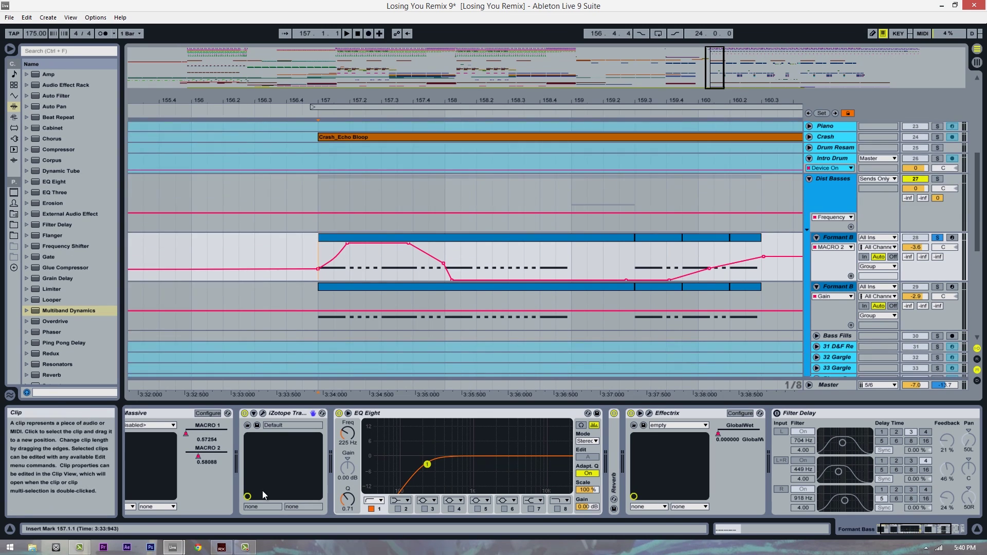
pyautogui.press('space')
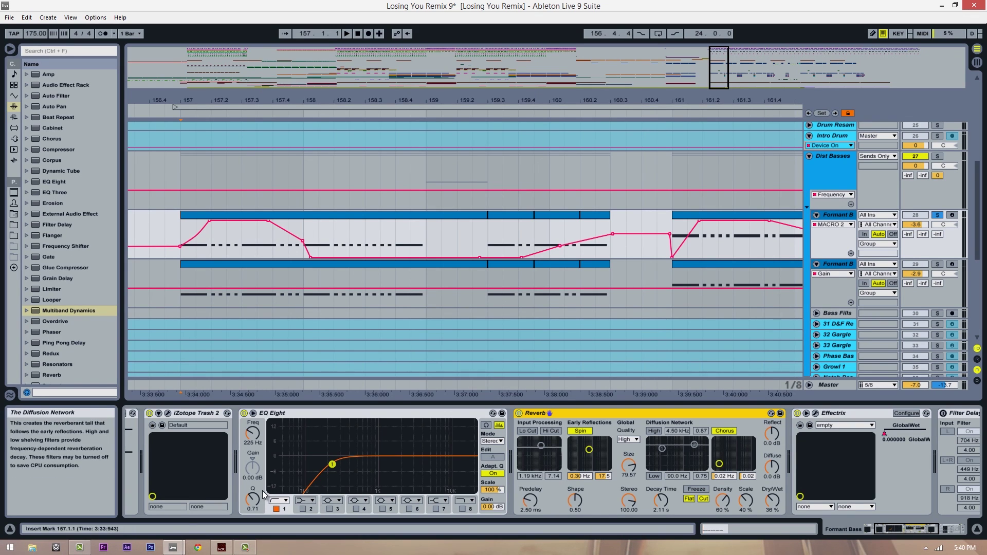
# Compare the bass from bar 157 with the Reverb active and bypassed, leaving the Reverb switched on.
pyautogui.press('space')
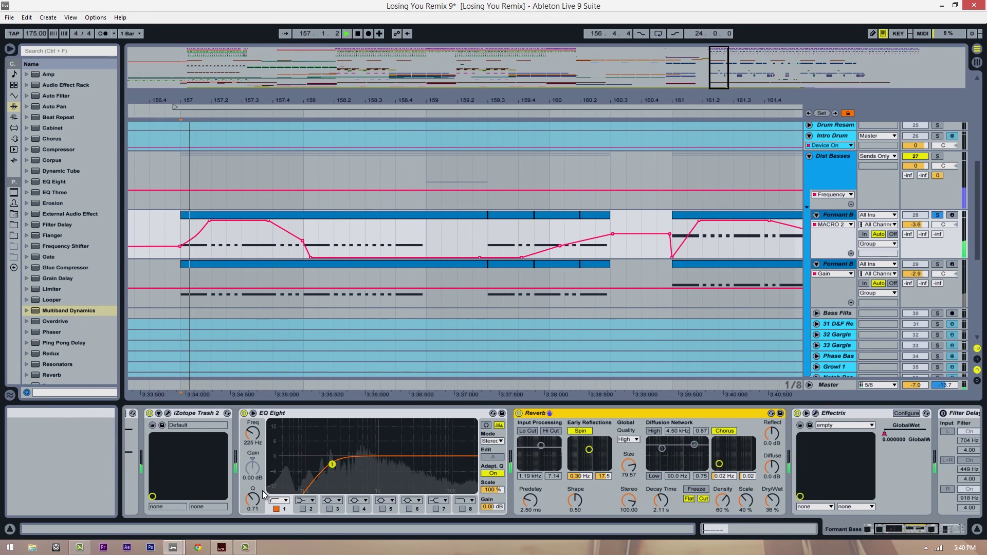
pyautogui.press('space')
pyautogui.click(519, 413)
pyautogui.press('space')
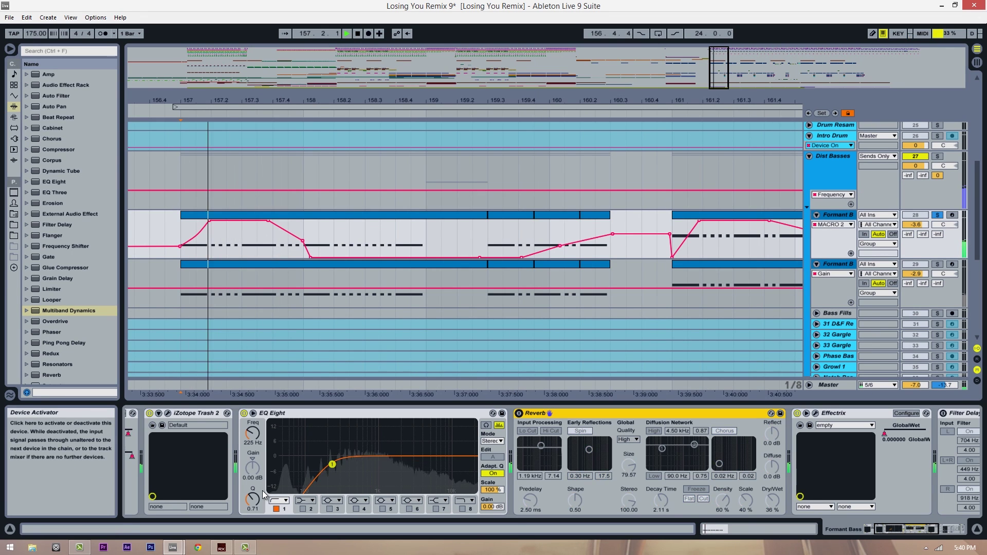
pyautogui.press('space')
pyautogui.click(518, 414)
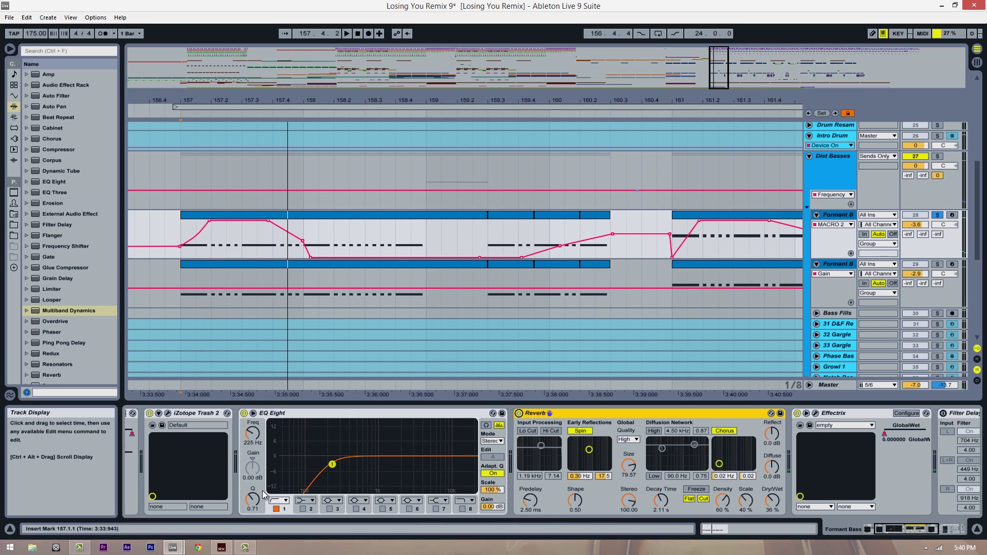
# Select Effectrix in the Formant Bass device chain and display its GlobalWet automation across bars 157 to 165.
pyautogui.scroll(-2, 462, 257)
pyautogui.scroll(-5, 263, 493)
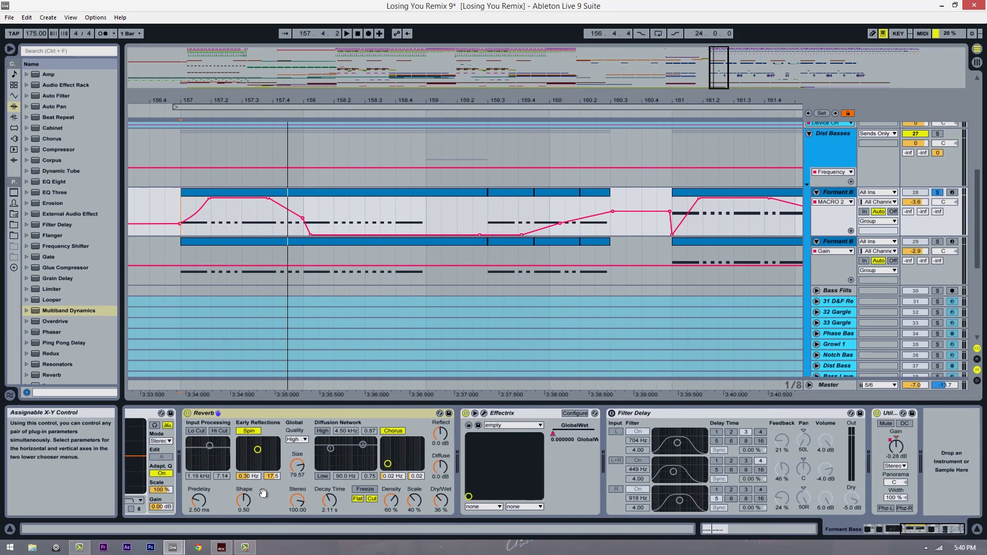
pyautogui.moveTo(506, 465); pyautogui.dragTo(532, 465)
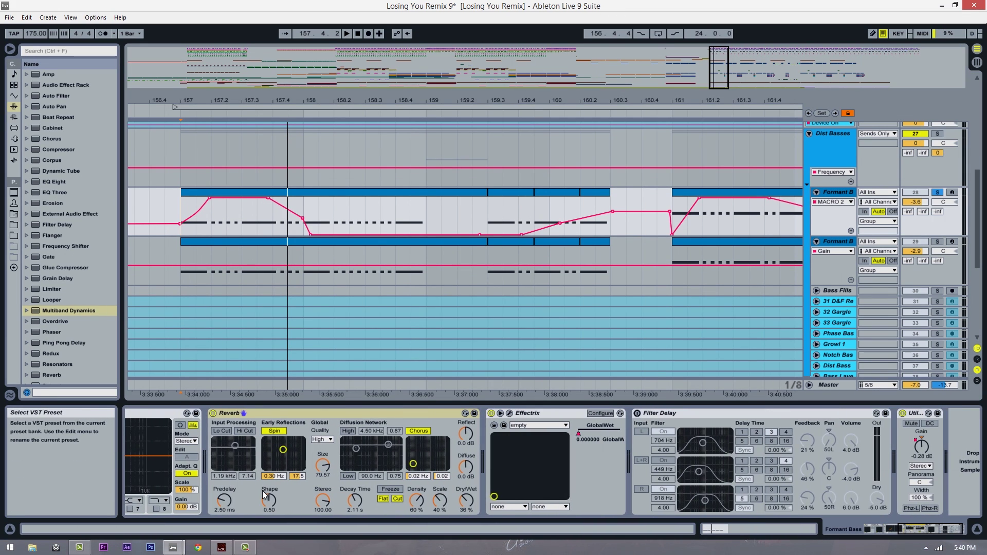
pyautogui.click(529, 413)
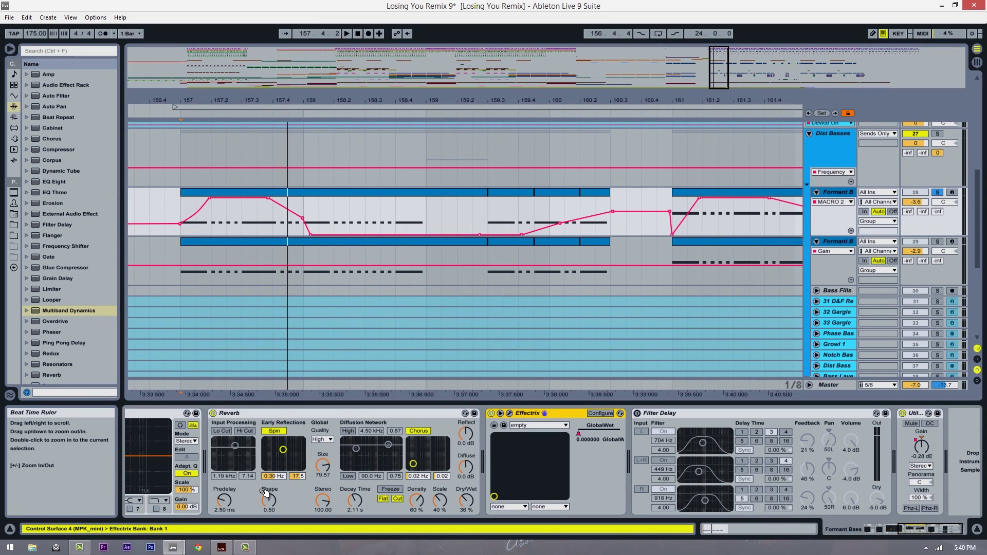
pyautogui.scroll(-4, 267, 231)
pyautogui.scroll(1, 268, 231)
pyautogui.scroll(1, 466, 249)
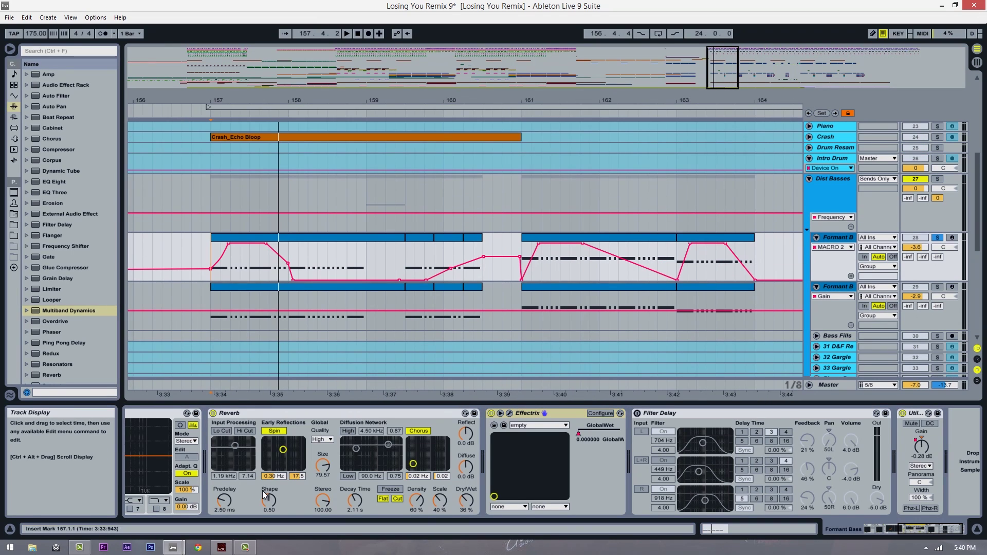
pyautogui.scroll(1, 615, 232)
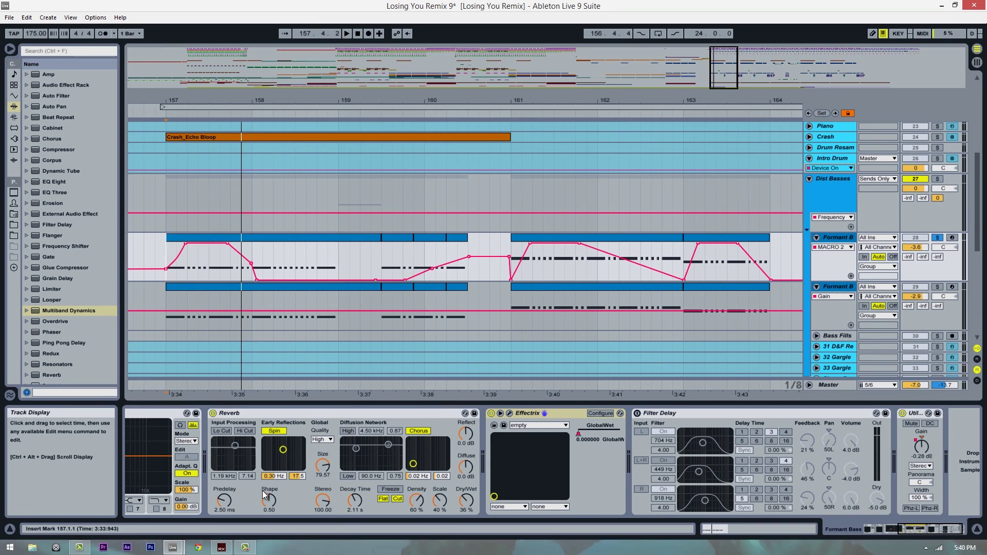
pyautogui.moveTo(745, 100)
pyautogui.mouseDown()
pyautogui.moveTo(486, 74)
pyautogui.moveTo(660, 74)
pyautogui.moveTo(659, 87)
pyautogui.mouseUp()
pyautogui.click(385, 257)
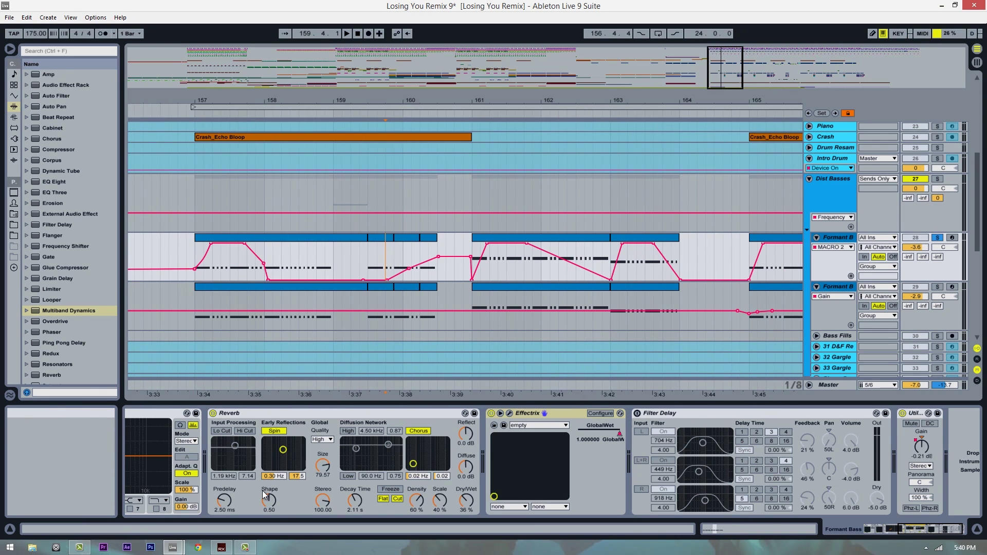
pyautogui.click(596, 426)
# Play the bass from 158.3.3 across the GlobalWet jump and inspect the Vinyl pattern in the Effectrix window.
pyautogui.click(307, 260)
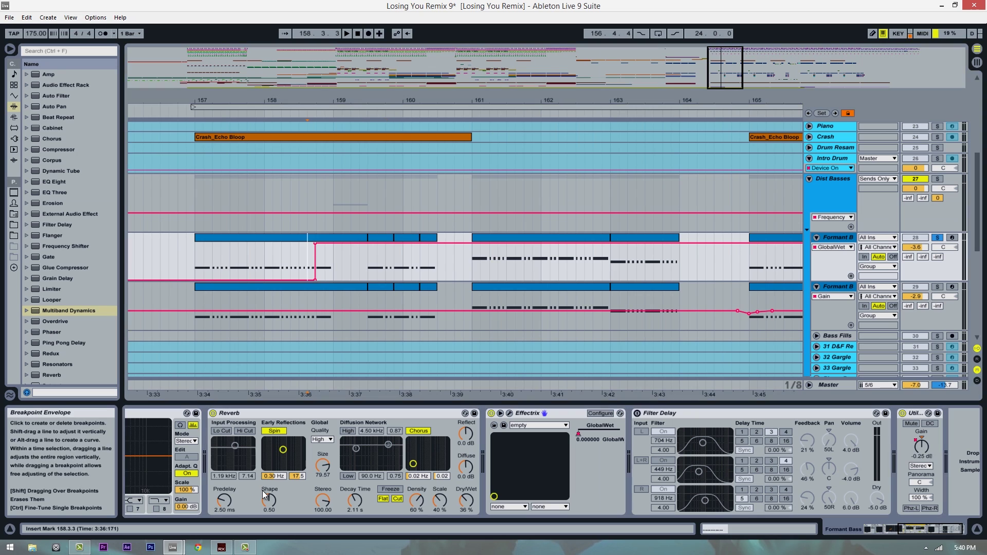
pyautogui.press('space')
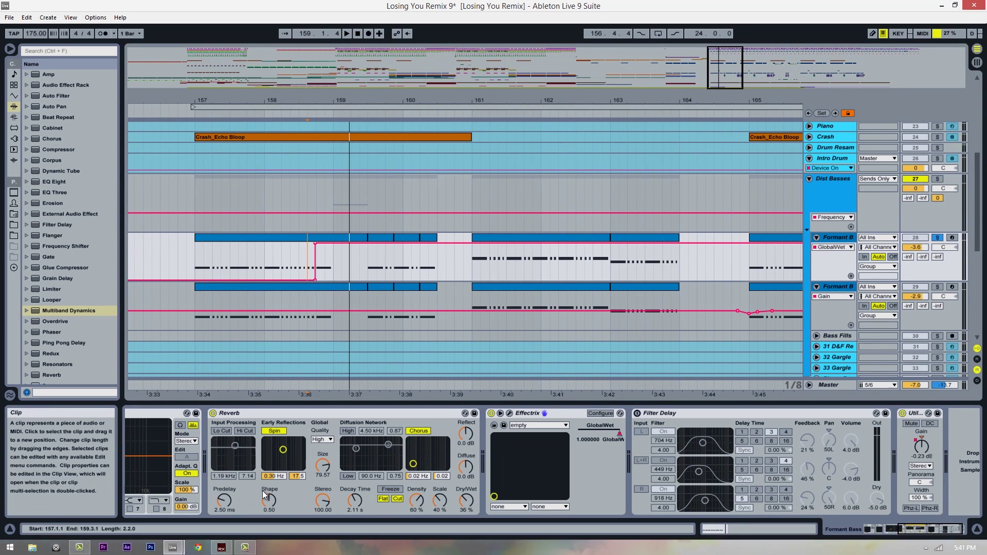
pyautogui.click(299, 260)
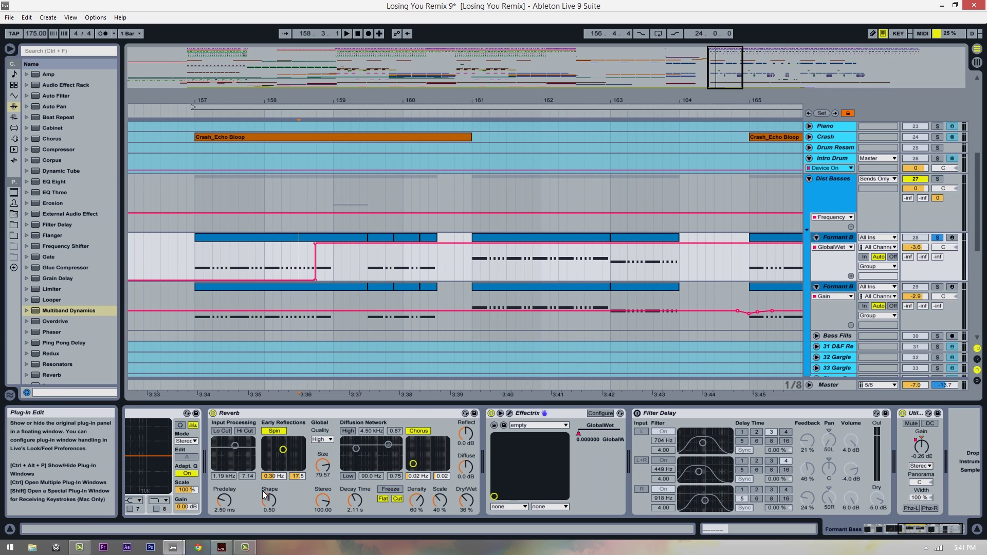
pyautogui.click(510, 413)
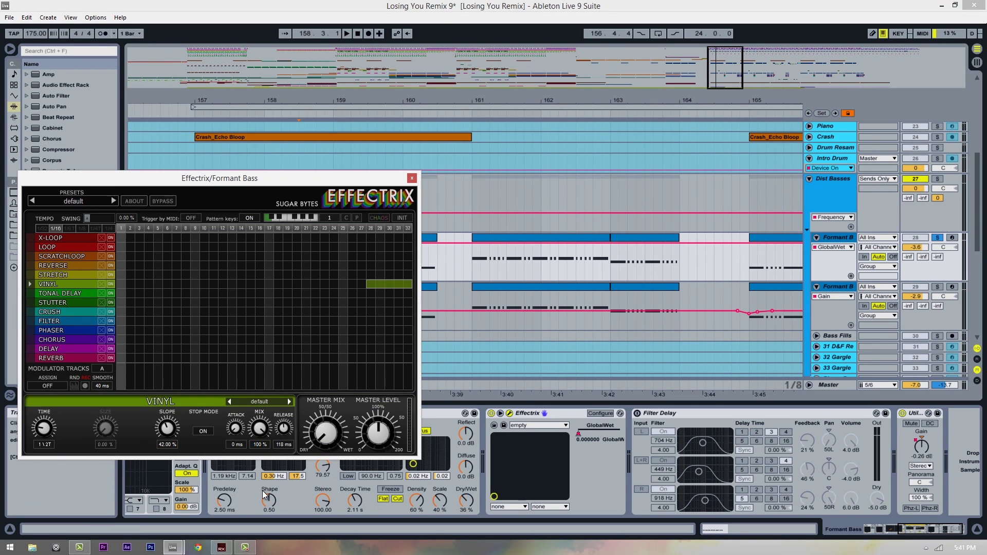
pyautogui.click(412, 178)
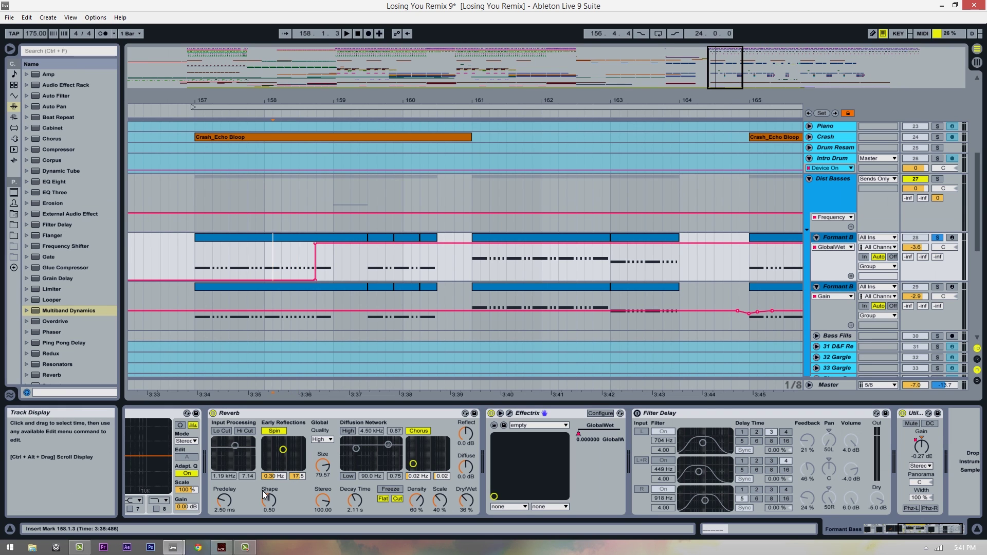
# Replay the bass from 158.2.3 to about bar 159 to hear the Effectrix effect in a closer view.
pyautogui.moveTo(350, 100); pyautogui.dragTo(428, 118)
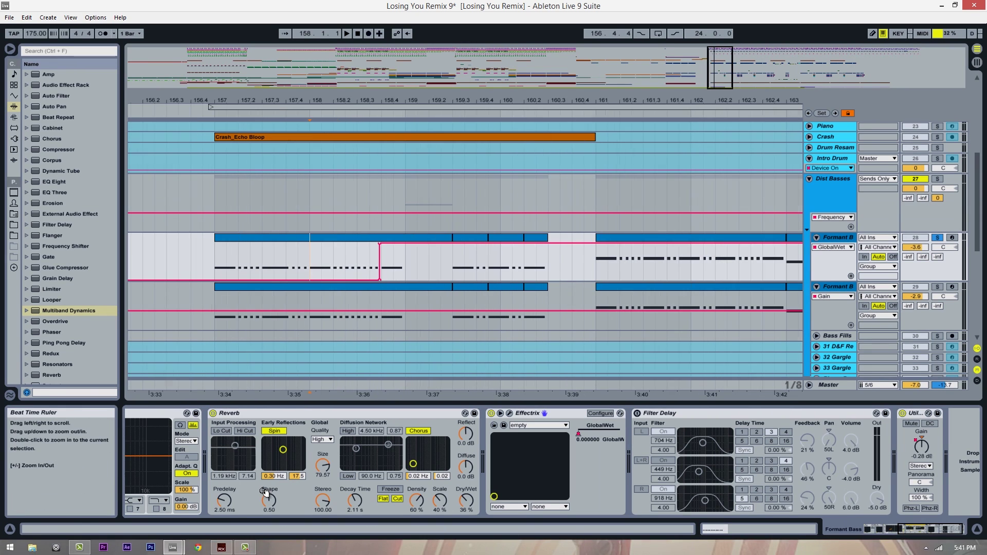
pyautogui.click(345, 257)
pyautogui.press('space')
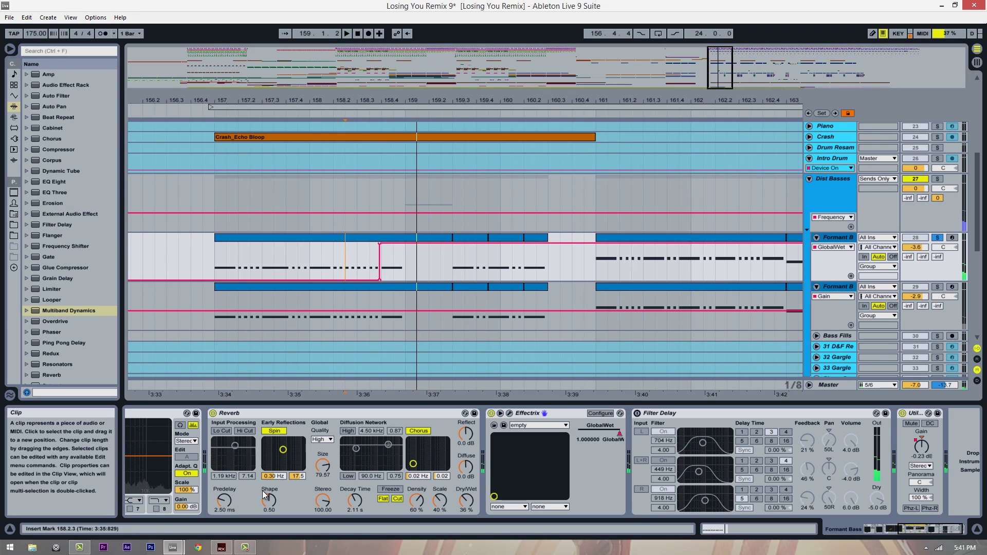
pyautogui.press('space')
# Return the insert marker to bar 157 and display Massive's Macro 2 automation, followed by its Macro 1 automation.
pyautogui.scroll(5, 263, 495)
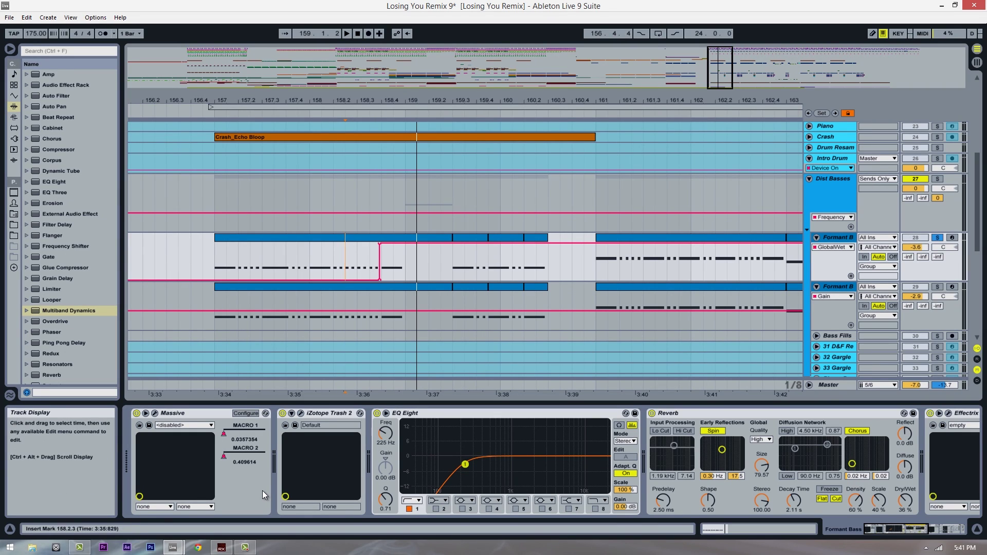
pyautogui.click(214, 257)
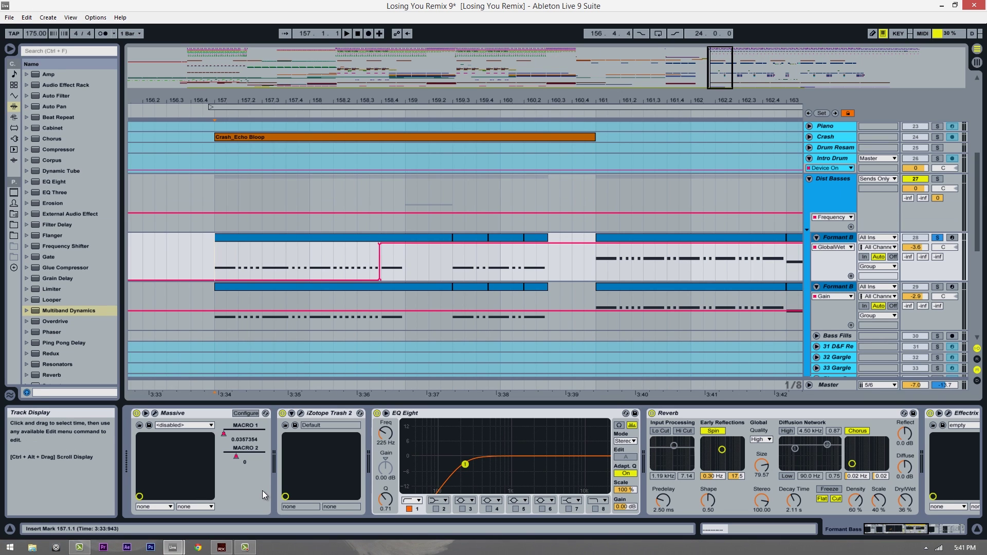
pyautogui.click(242, 454)
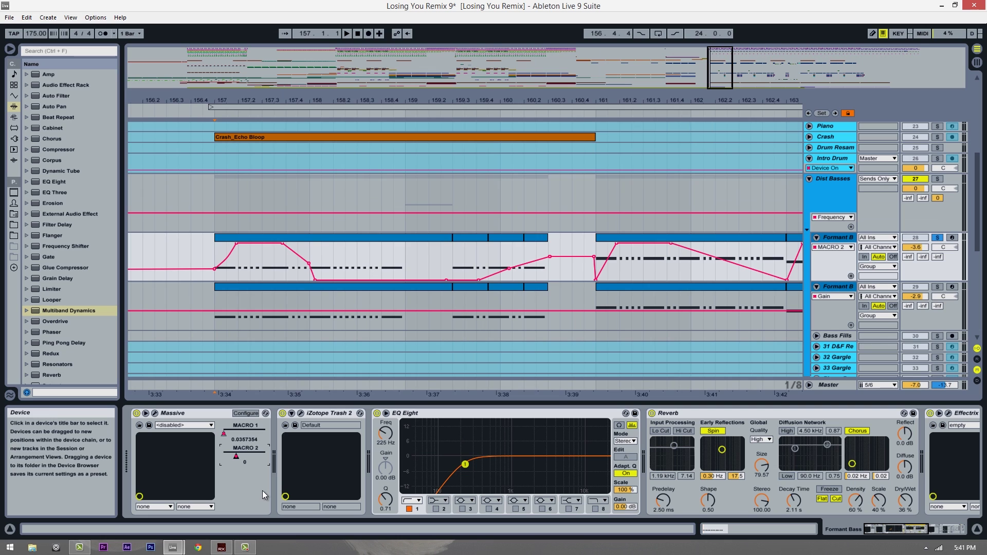
pyautogui.click(246, 426)
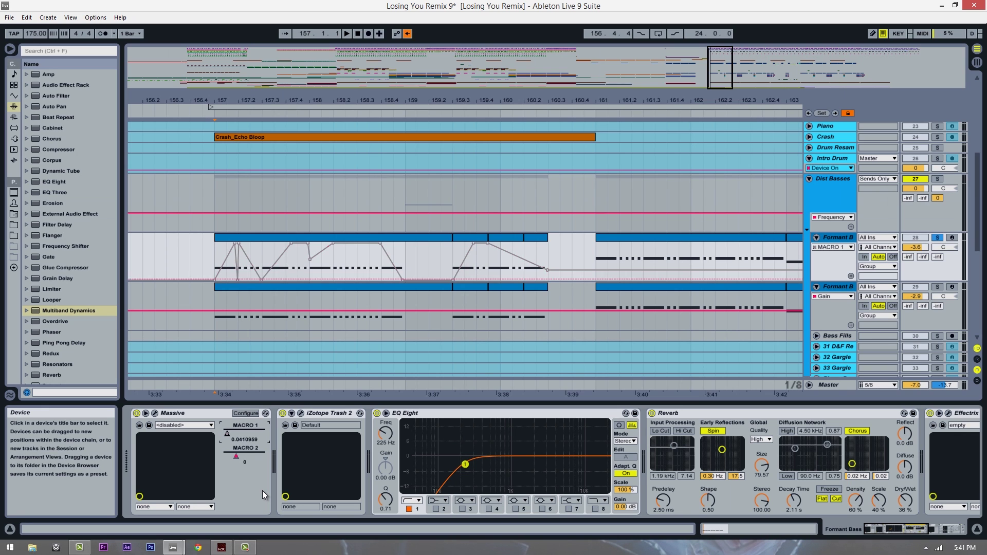
# Override Macro 1 with a fixed value of 1, play the bass from bar 157, and re-enable the automation.
pyautogui.moveTo(244, 439); pyautogui.dragTo(244, 441)
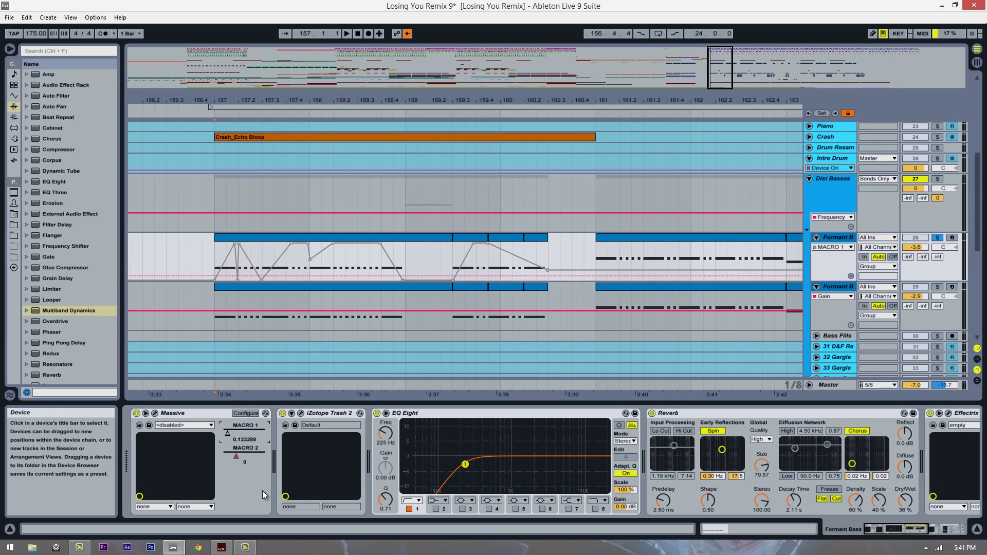
pyautogui.press('space')
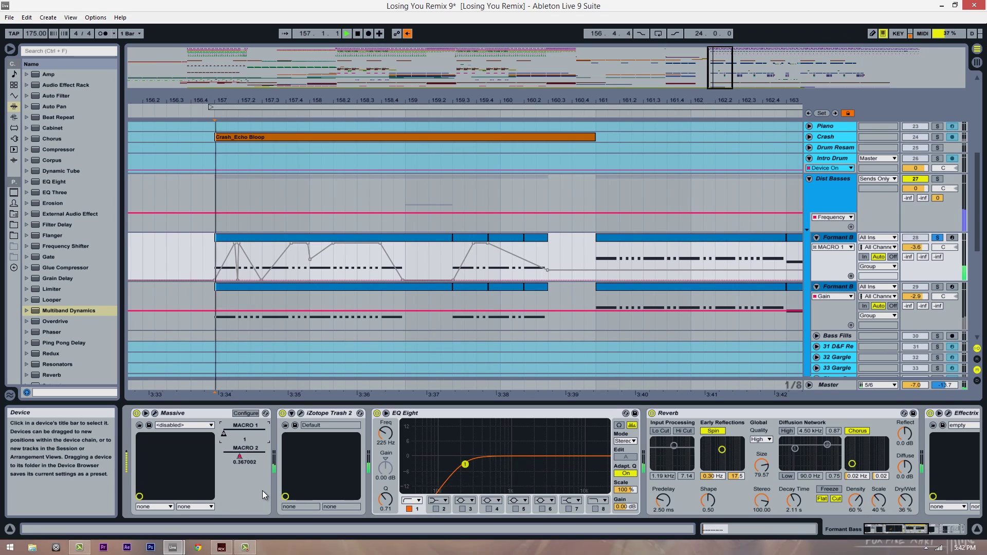
pyautogui.press('space')
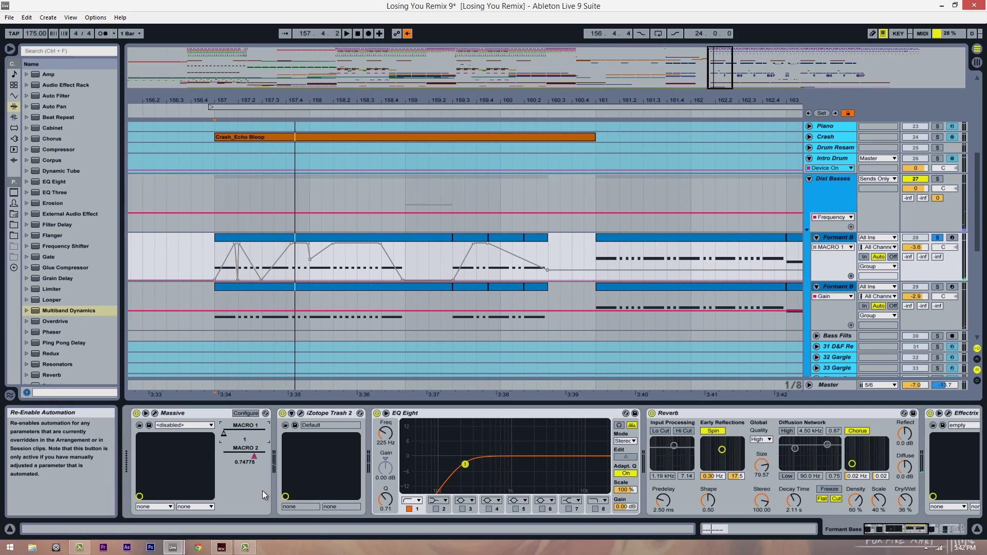
pyautogui.click(408, 33)
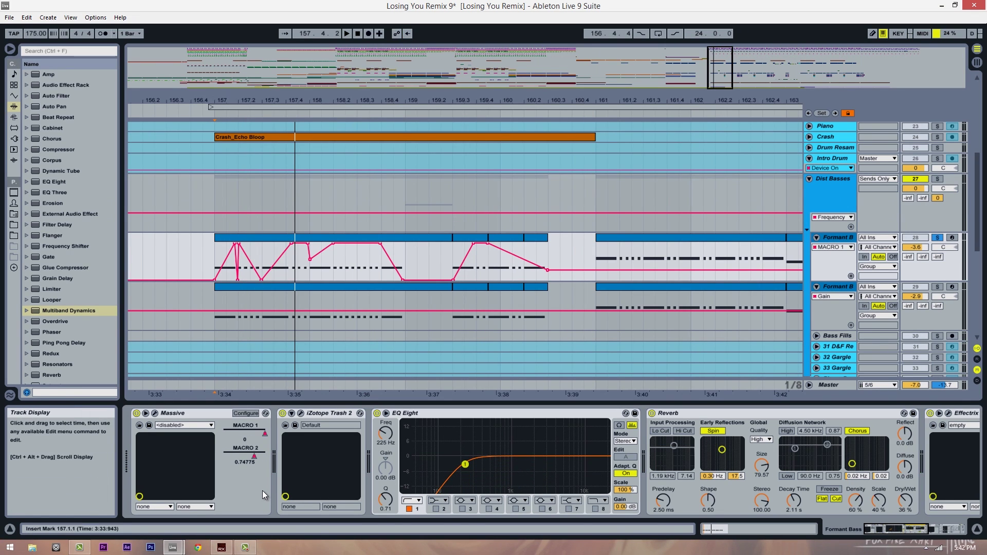
# Replay the first Formant bass until bar 159 and look over the arrangement from bar 157 to bar 171.
pyautogui.press('space')
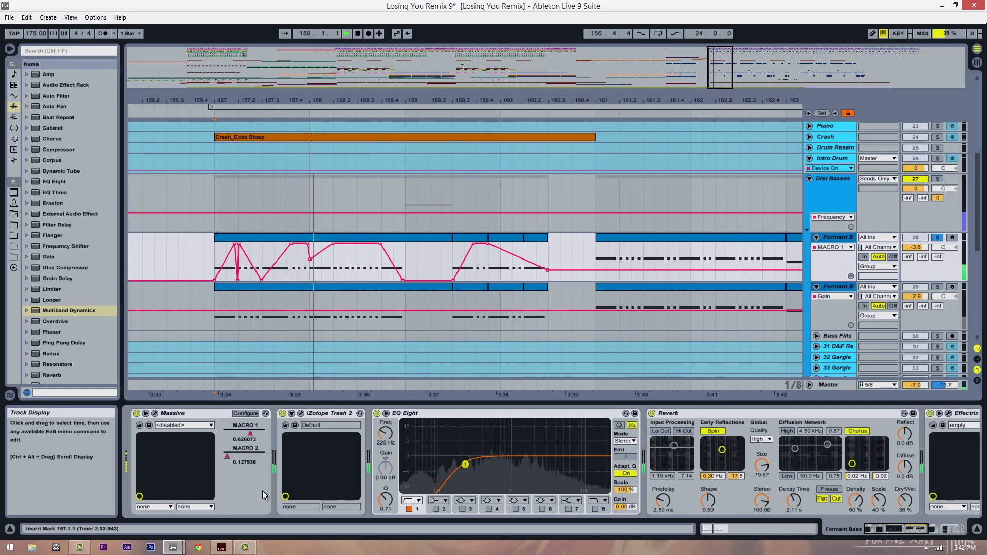
pyautogui.press('space')
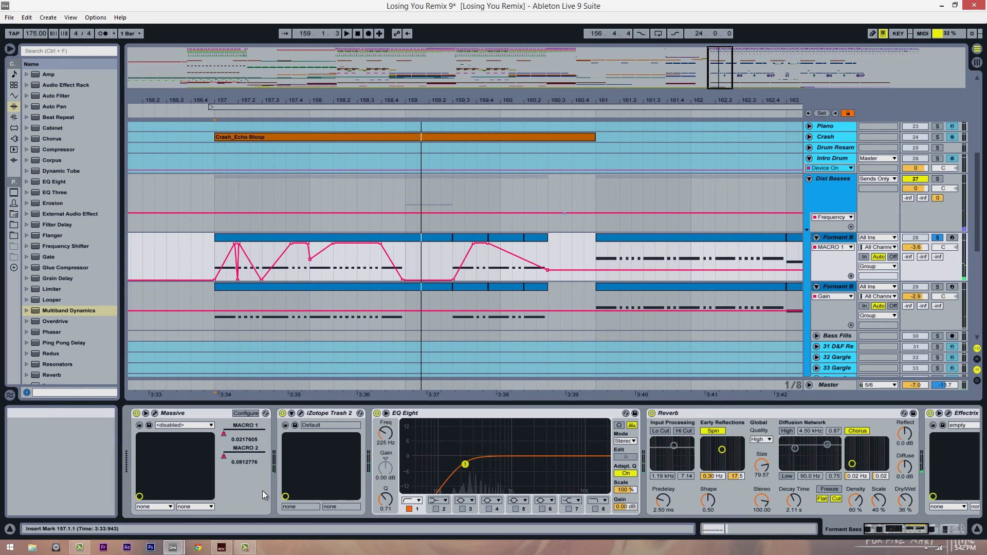
pyautogui.press('-')
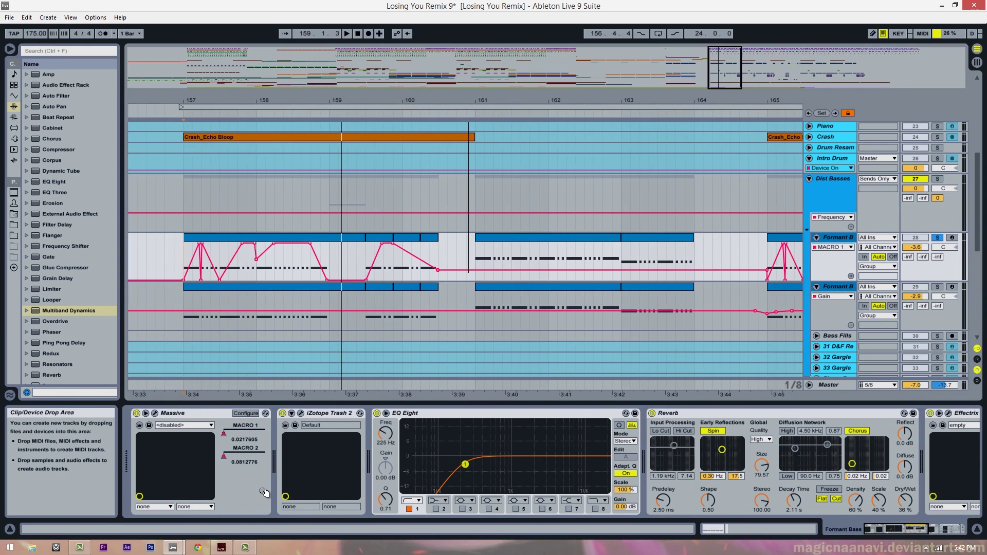
pyautogui.moveTo(464, 100); pyautogui.dragTo(316, 100)
pyautogui.scroll(-3, 315, 252)
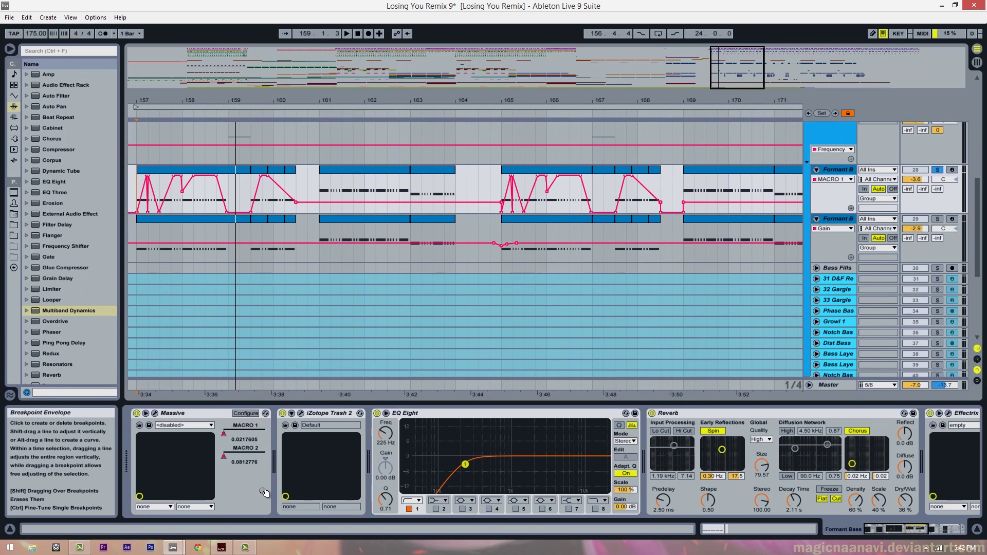
pyautogui.moveTo(145, 100); pyautogui.dragTo(207, 119)
pyautogui.scroll(2, 466, 250)
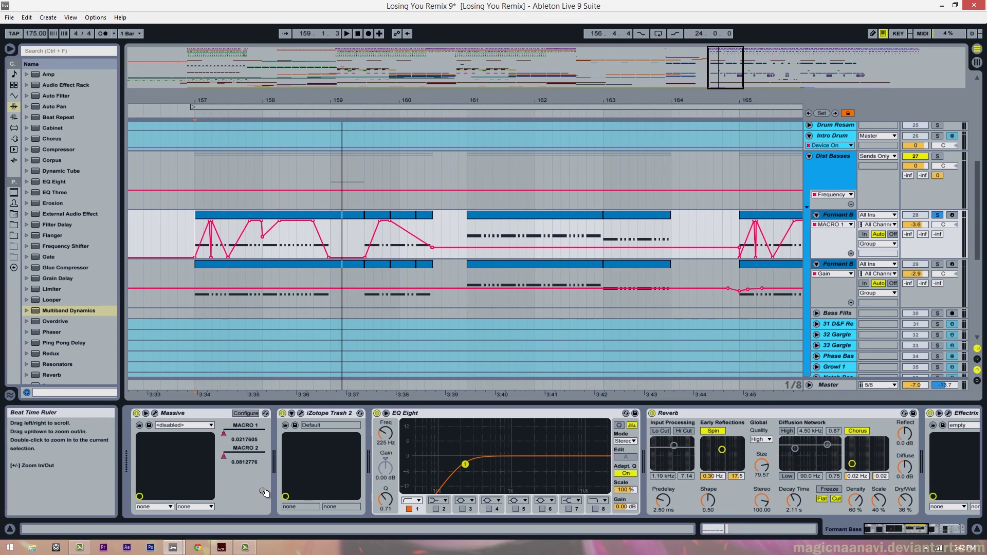
pyautogui.moveTo(661, 100); pyautogui.dragTo(619, 100)
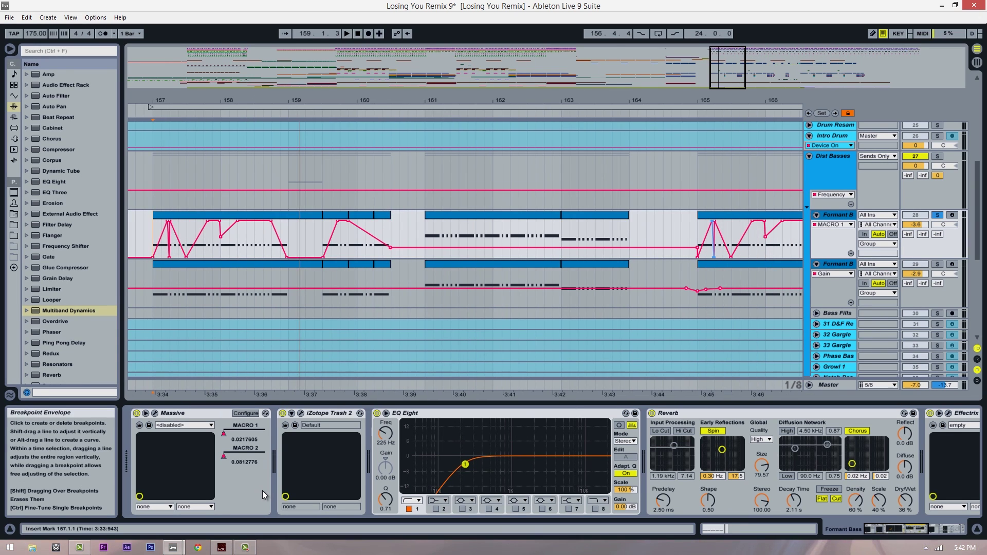
pyautogui.moveTo(648, 100); pyautogui.dragTo(673, 101)
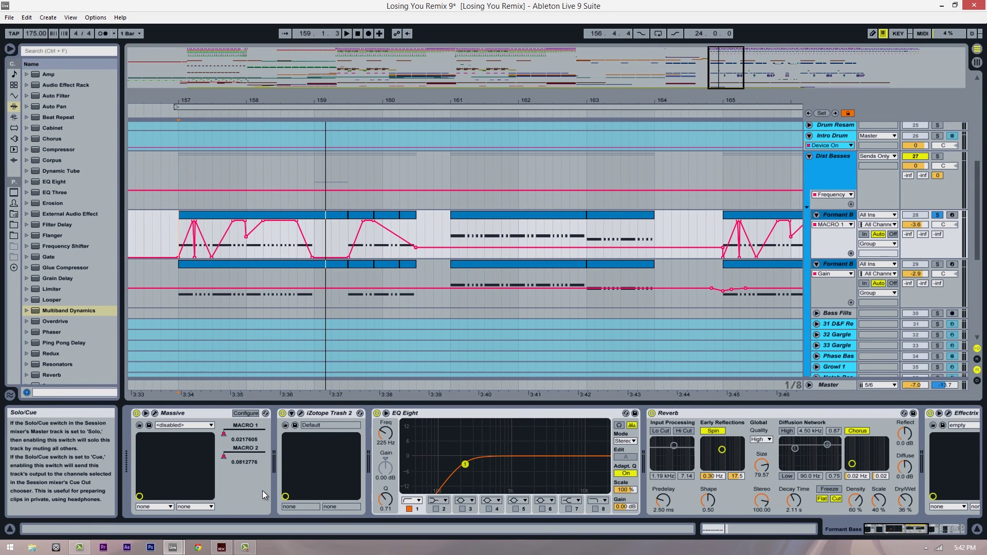
# Solo the second Formant Bass track and play it from bar 157 past bar 161.
pyautogui.click(938, 264)
pyautogui.click(179, 282)
pyautogui.press('space')
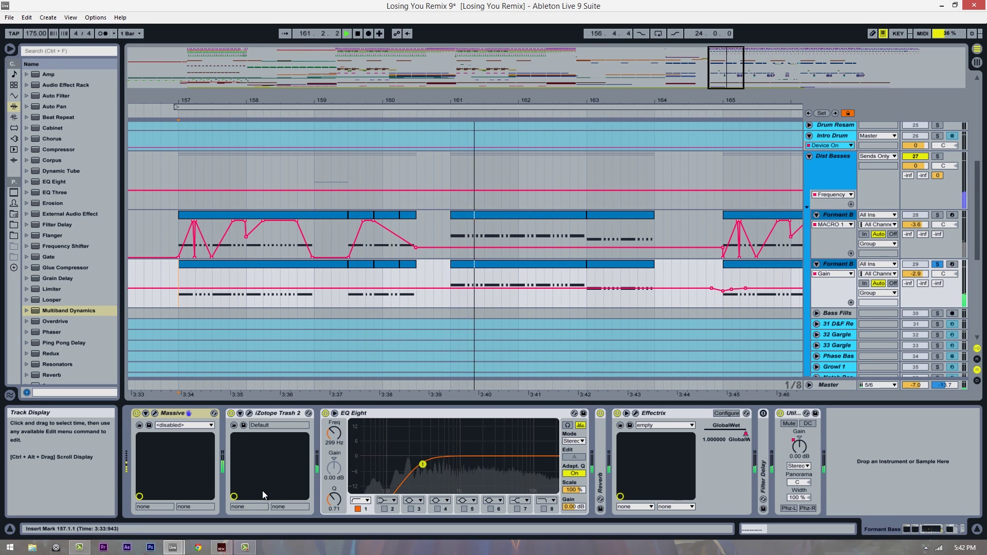
pyautogui.press('space')
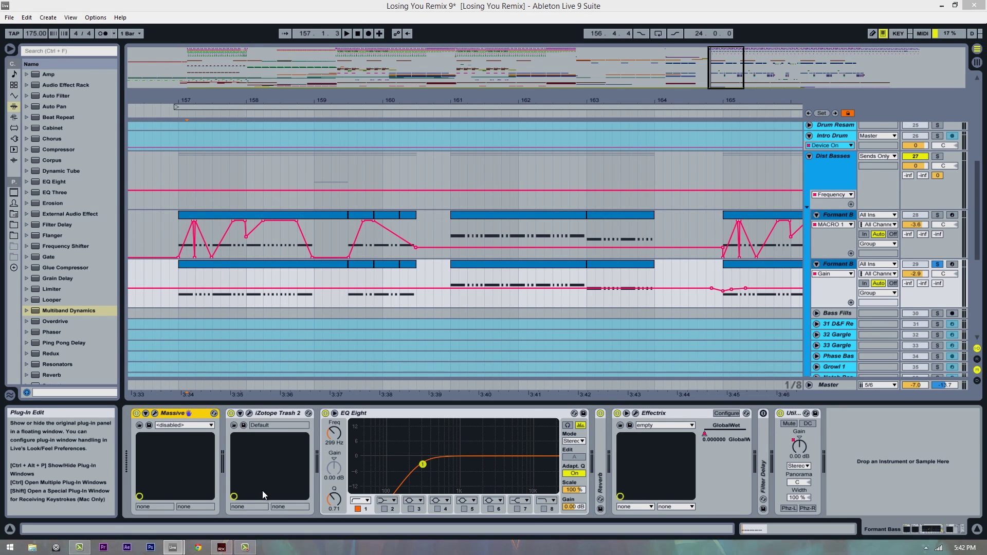
# Open Massive on the second Formant Bass track, inspect the OSC1 wavetable list, and close the plug-in window.
pyautogui.hotkey('ctrl', 'alt', 'p')
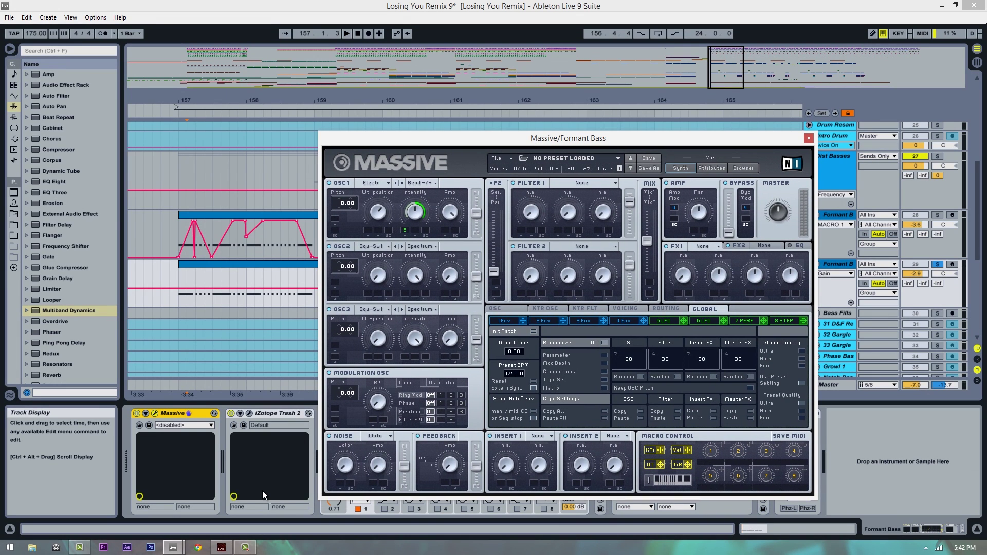
pyautogui.click(376, 183)
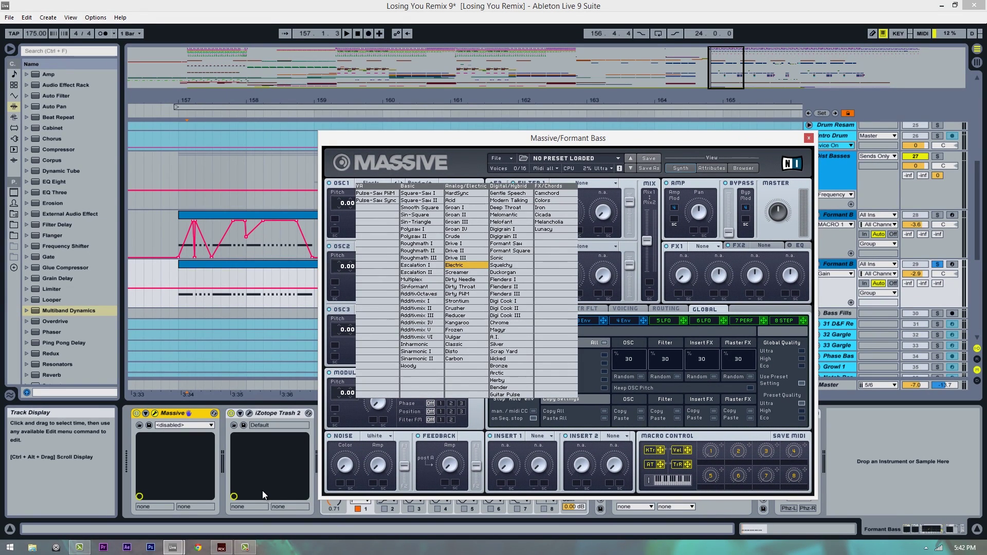
pyautogui.click(467, 254)
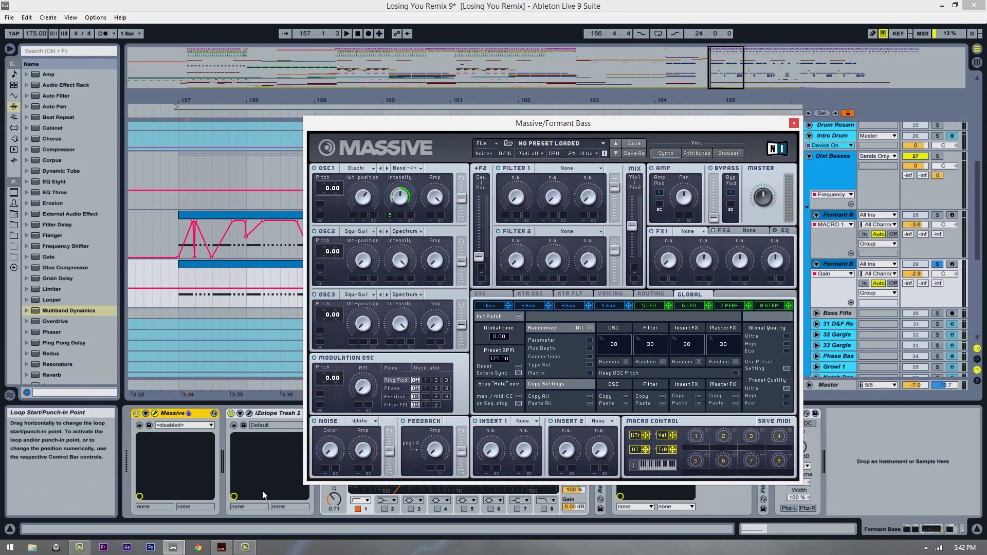
pyautogui.hotkey('ctrl', 'alt', 'p')
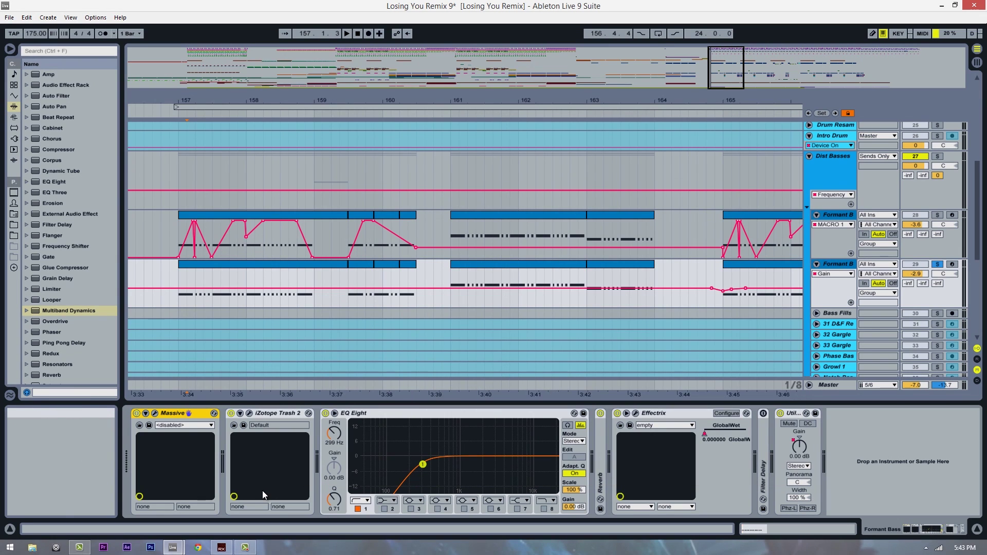
# Deactivate iZotope Trash 2, play the second Formant bass from bar 157 without it, and reactivate the device.
pyautogui.click(231, 413)
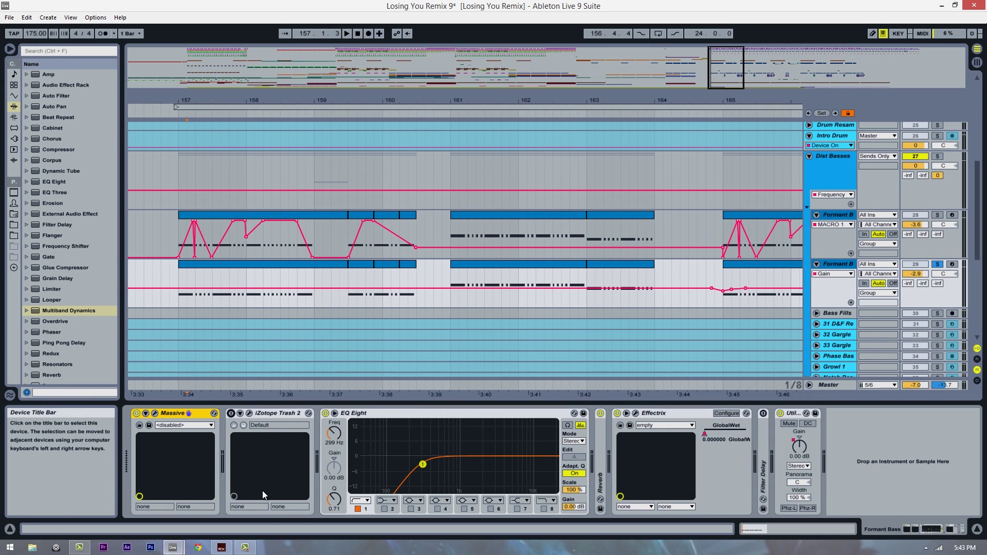
pyautogui.press('space')
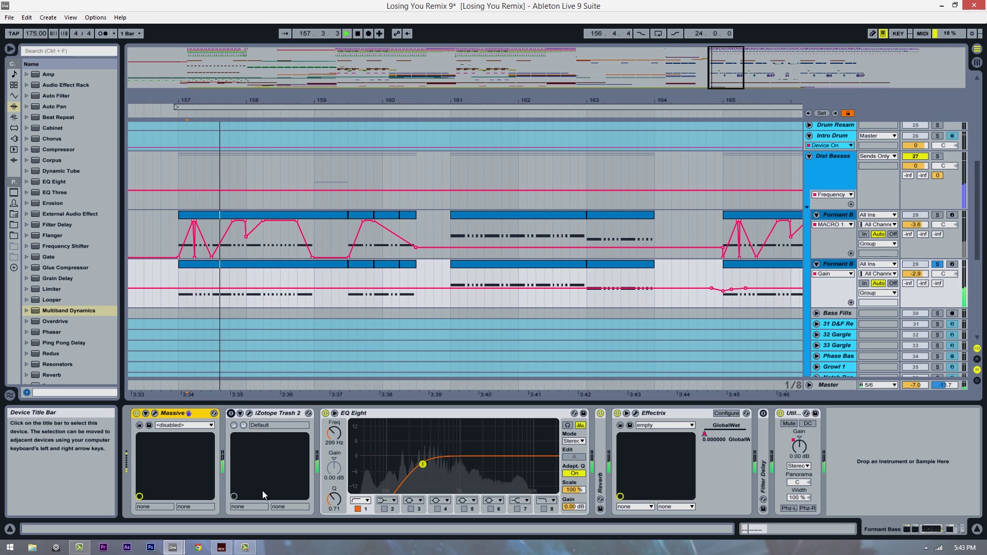
pyautogui.press('space')
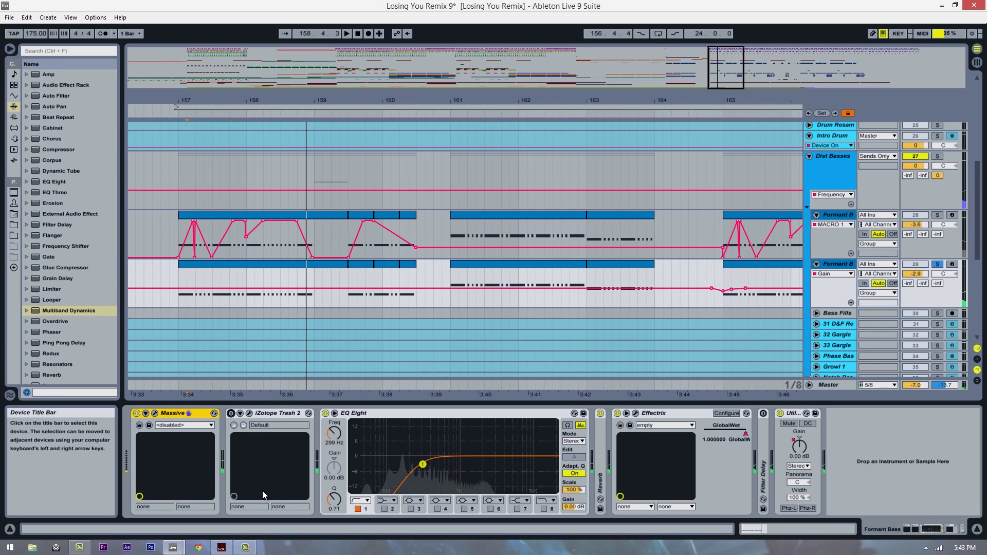
pyautogui.press('Left')
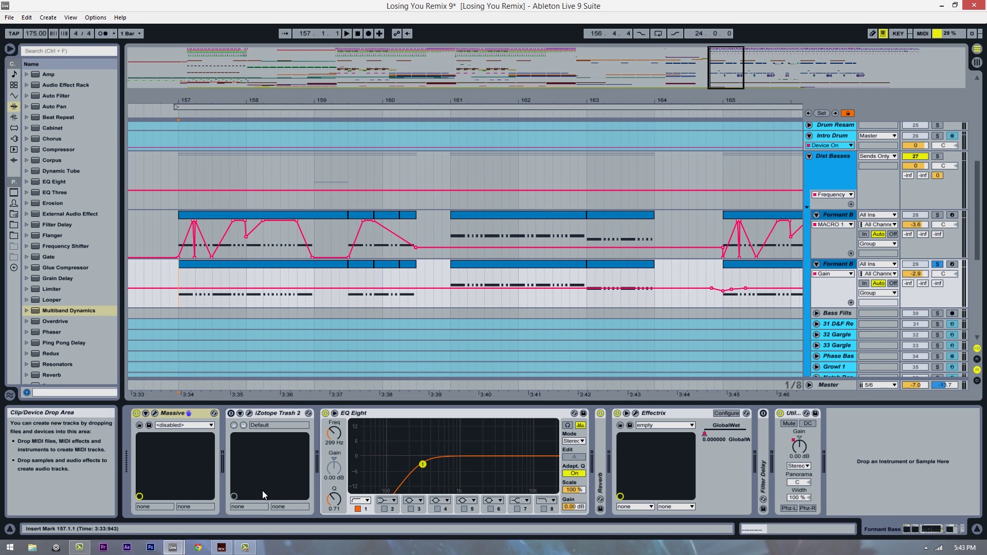
pyautogui.click(263, 495)
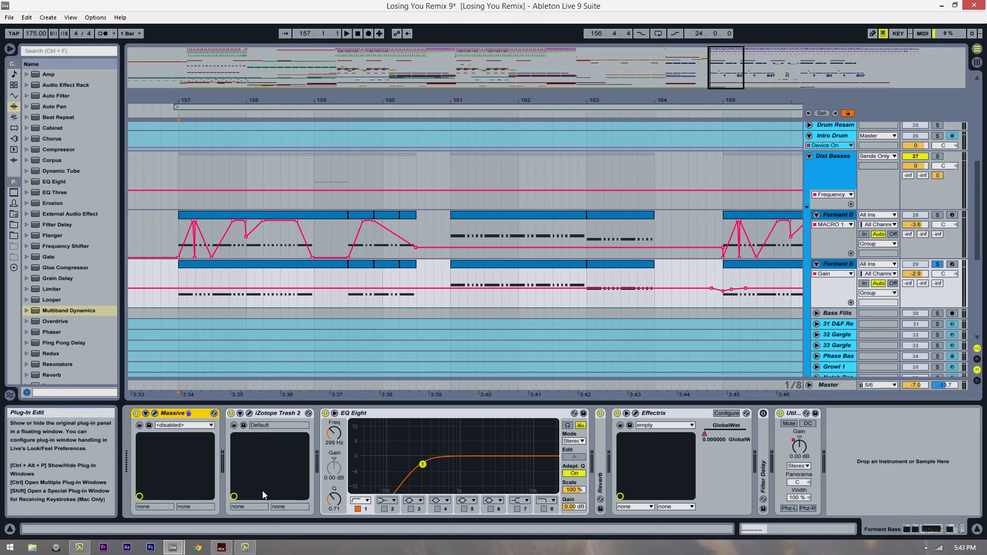
# Open the iZotope Trash 2 window for the second Formant bass and examine its Crunchy Taco distortion.
pyautogui.hotkey('ctrl', 'alt', 'p')
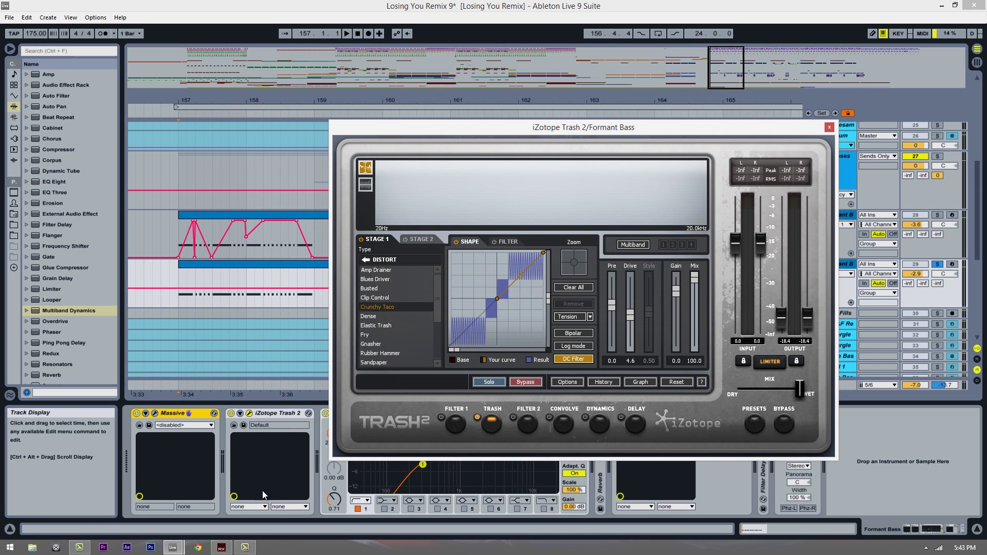
pyautogui.click(262, 491)
pyautogui.press('+')
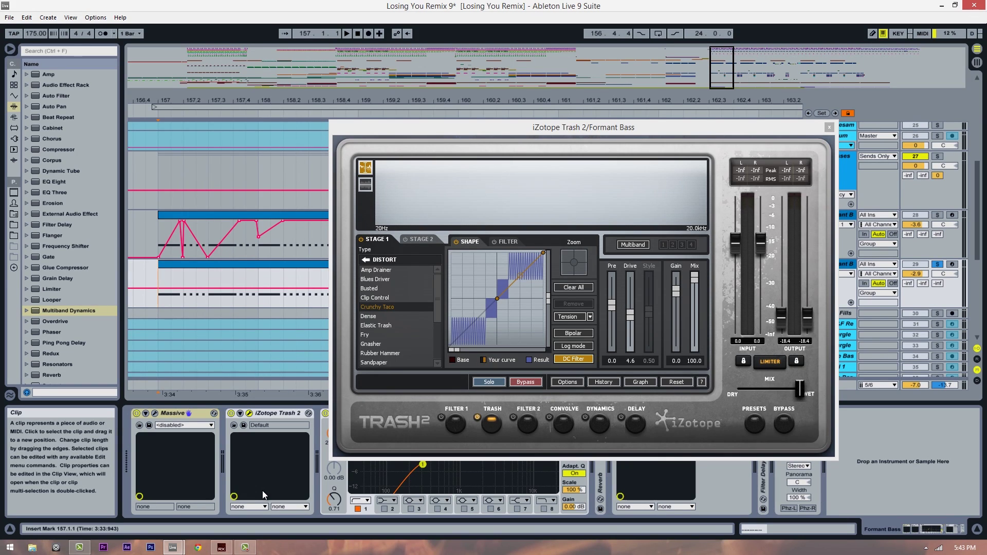
pyautogui.moveTo(514, 127); pyautogui.dragTo(494, 112)
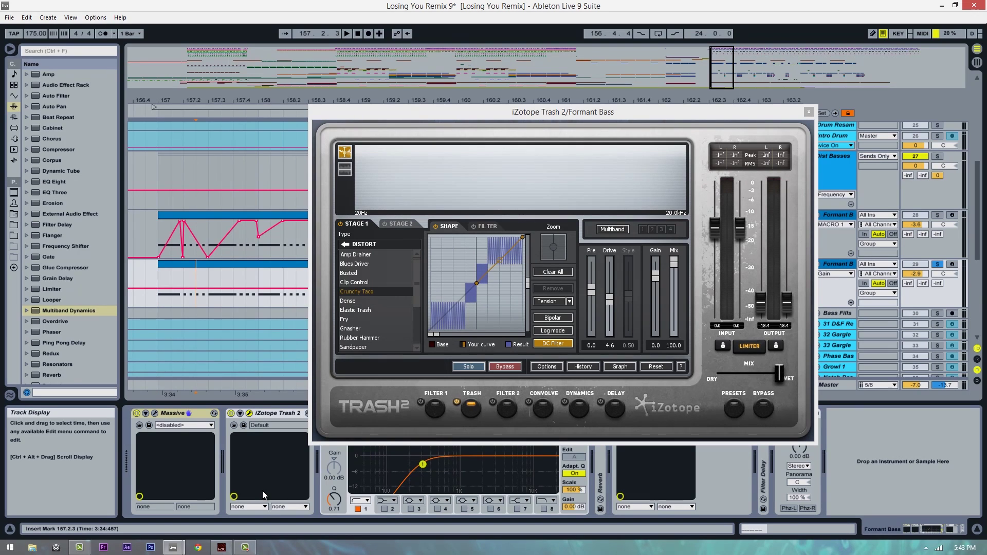
# Play the bass from bar 157 with Trash 2 bypassed and again with it active, and close its window.
pyautogui.moveTo(201, 298)
pyautogui.mouseDown()
pyautogui.moveTo(162, 298)
pyautogui.moveTo(222, 298)
pyautogui.mouseUp()
pyautogui.click(159, 298)
pyautogui.click(159, 299)
pyautogui.press('space')
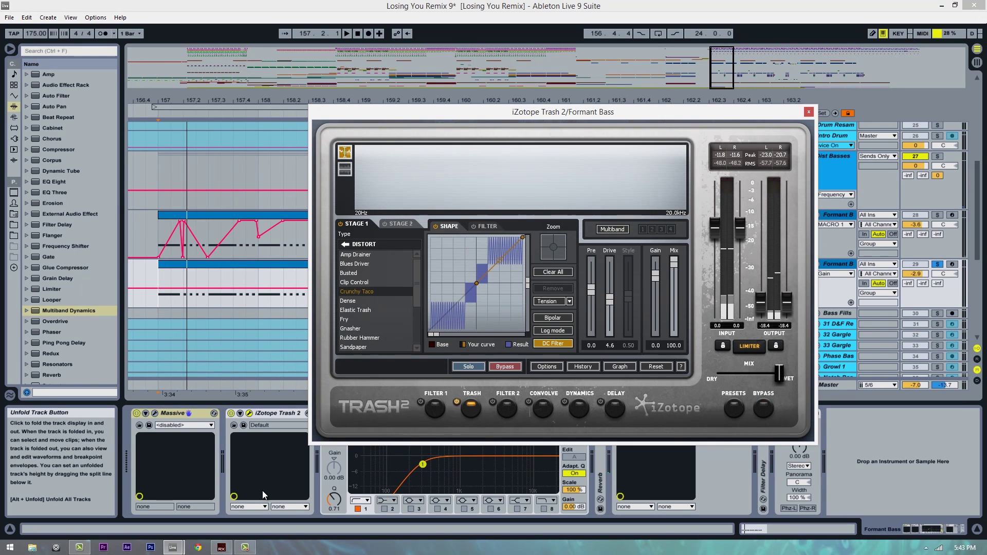
pyautogui.press('space')
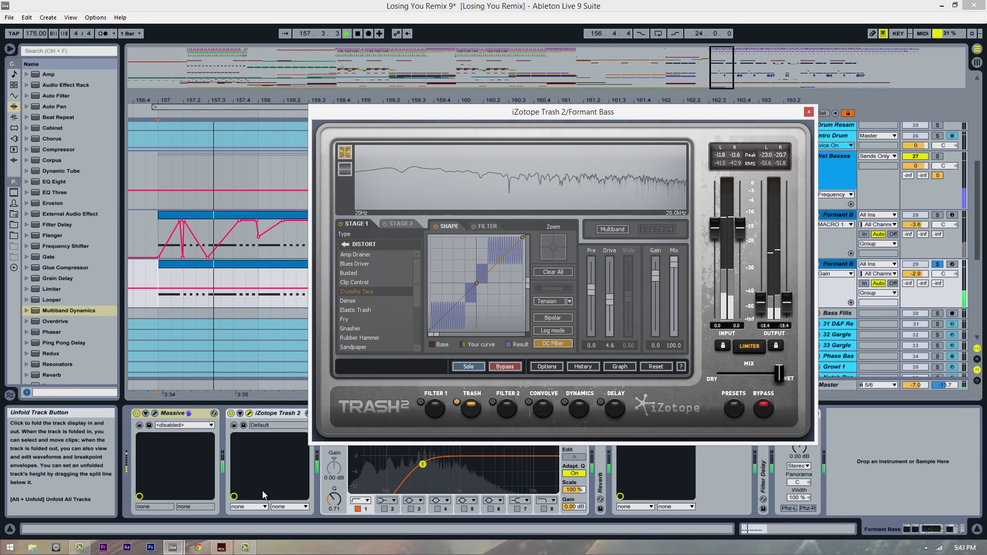
pyautogui.press('space')
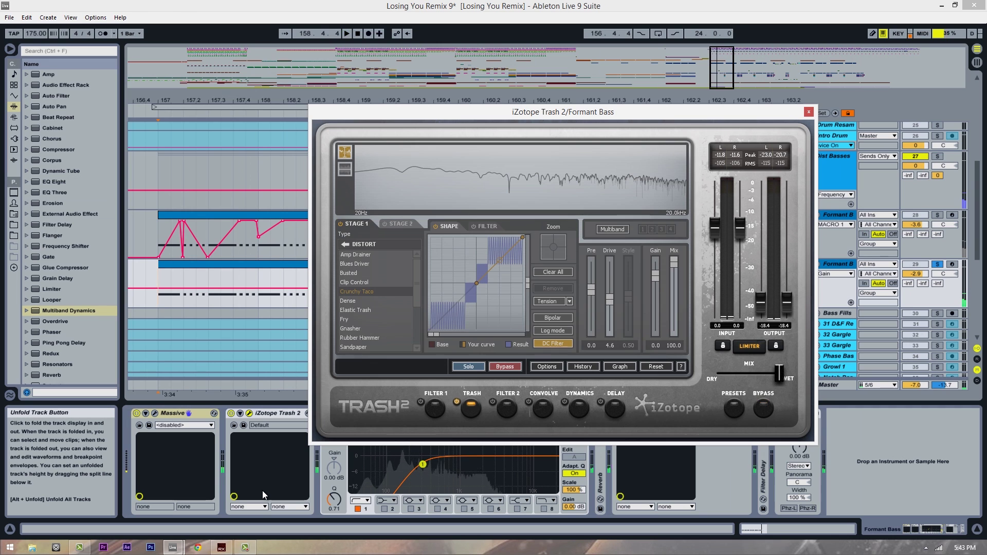
pyautogui.press('space')
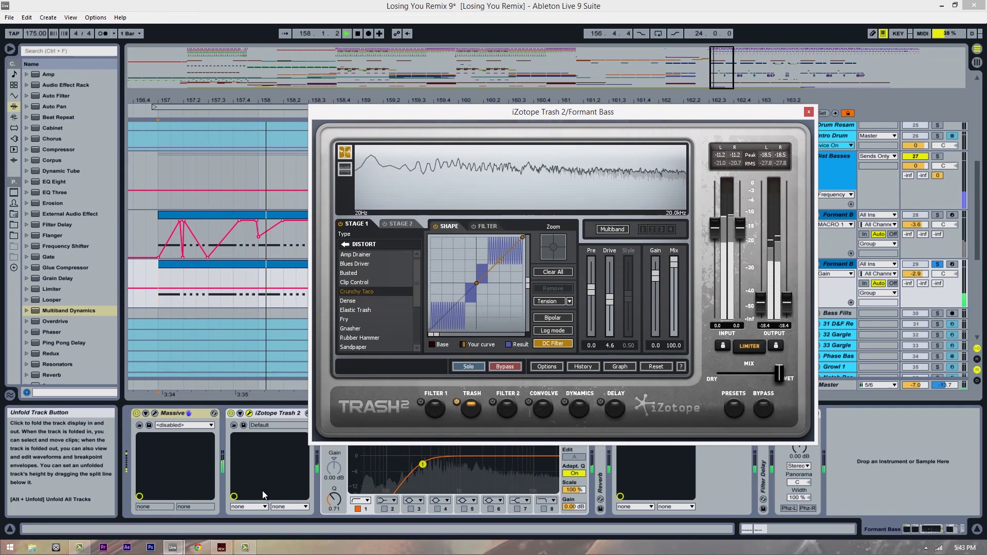
pyautogui.press('space')
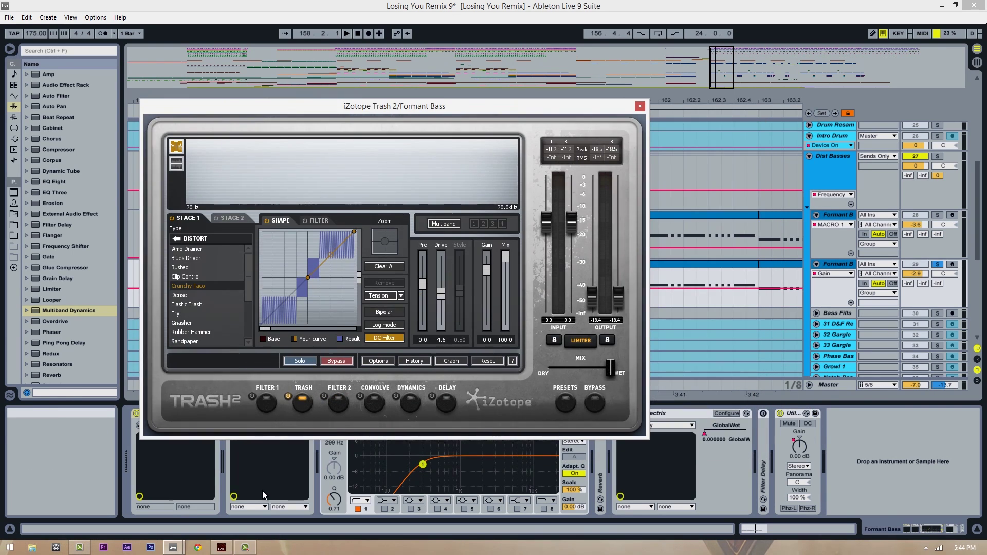
pyautogui.hotkey('ctrl', 'alt', 'p')
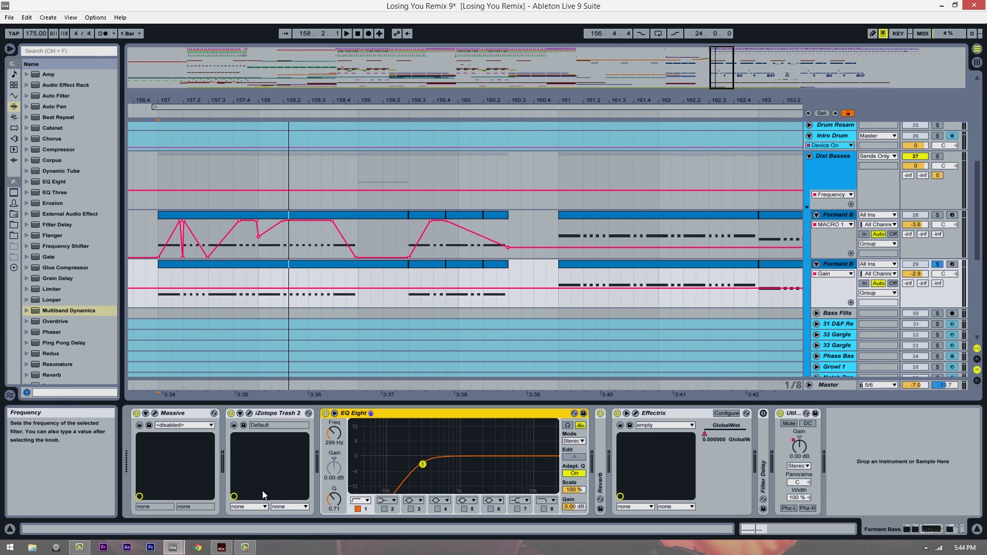
# Expand the second Formant bass's Reverb and play both Formant Bass tracks together from bar 157 to about 160.3.
pyautogui.doubleClick(600, 453)
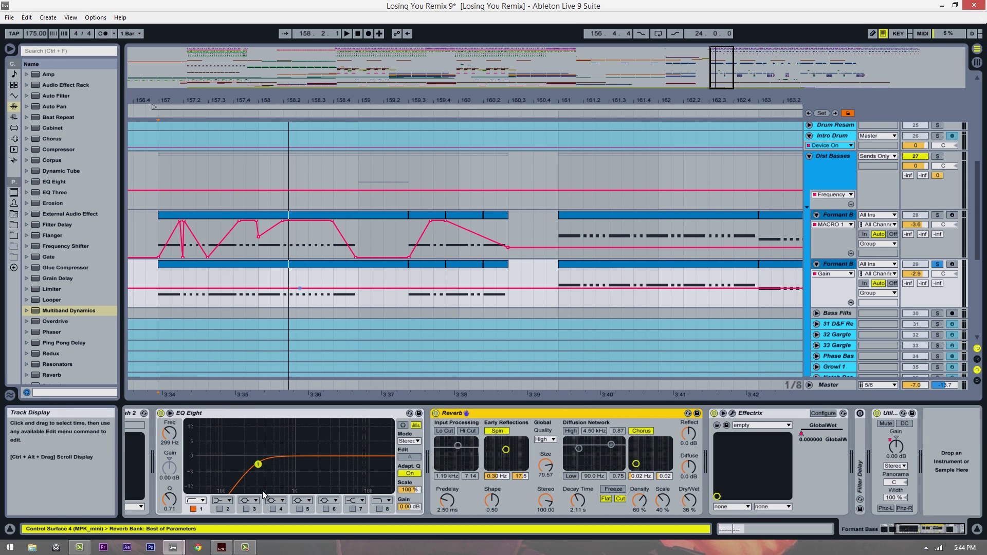
pyautogui.click(146, 296)
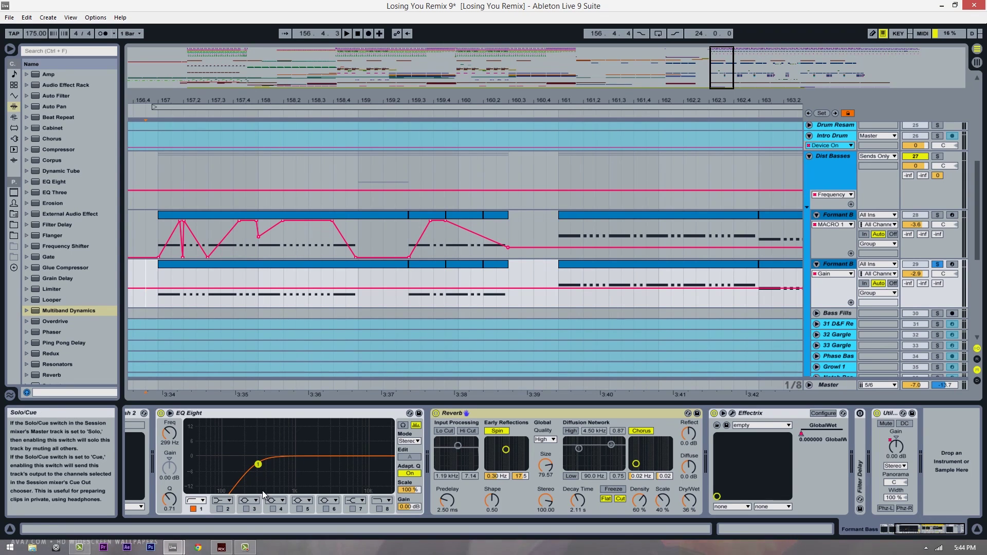
pyautogui.press('Up')
pyautogui.press('space')
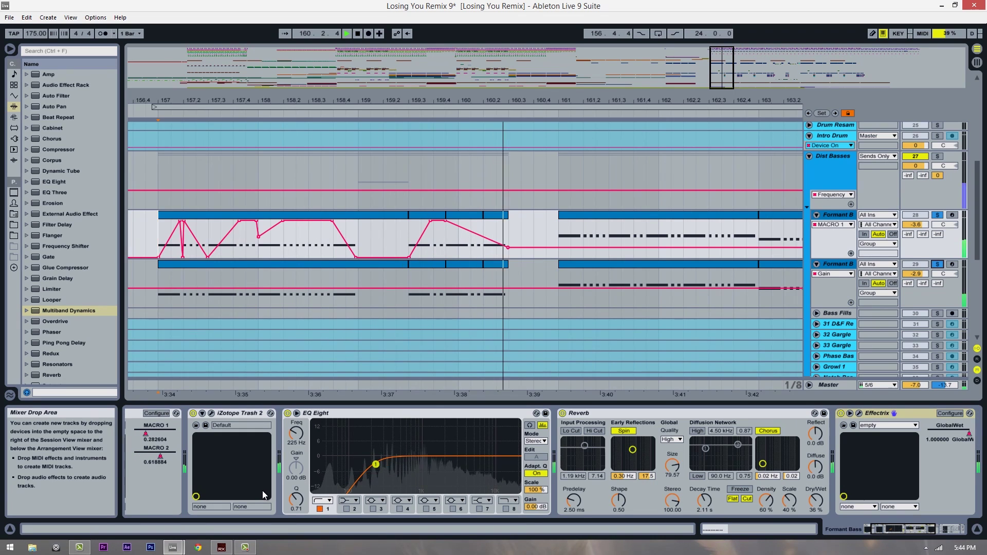
pyautogui.press('space')
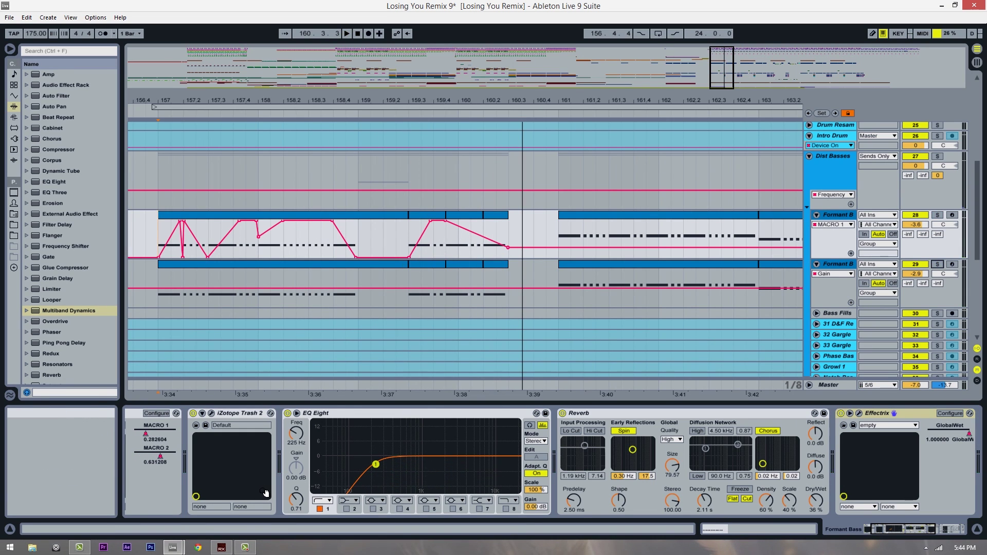
# Open Massive on the first Formant Bass track and show its Voicing settings with the unison spread.
pyautogui.moveTo(343, 100); pyautogui.dragTo(343, 93)
pyautogui.hscroll(-3, 263, 493)
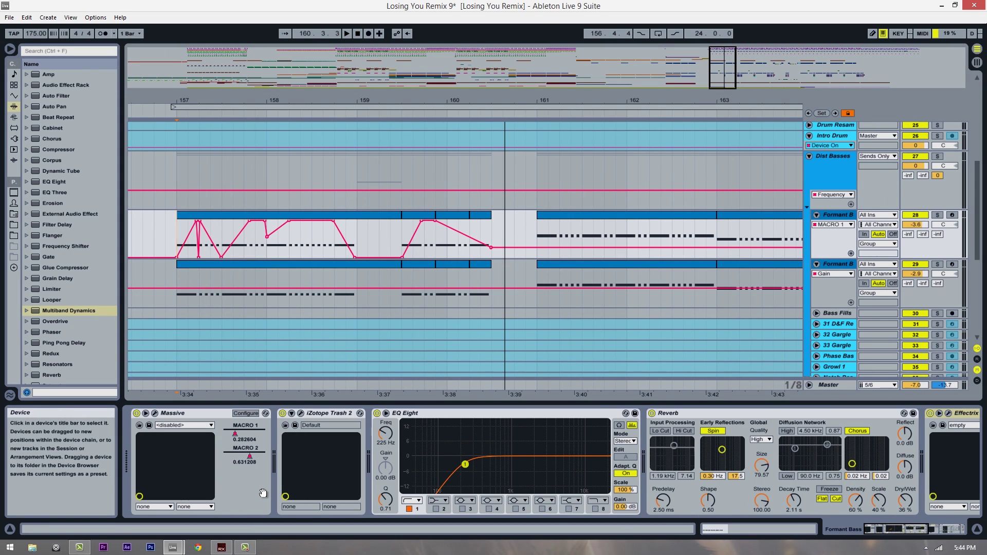
pyautogui.click(154, 413)
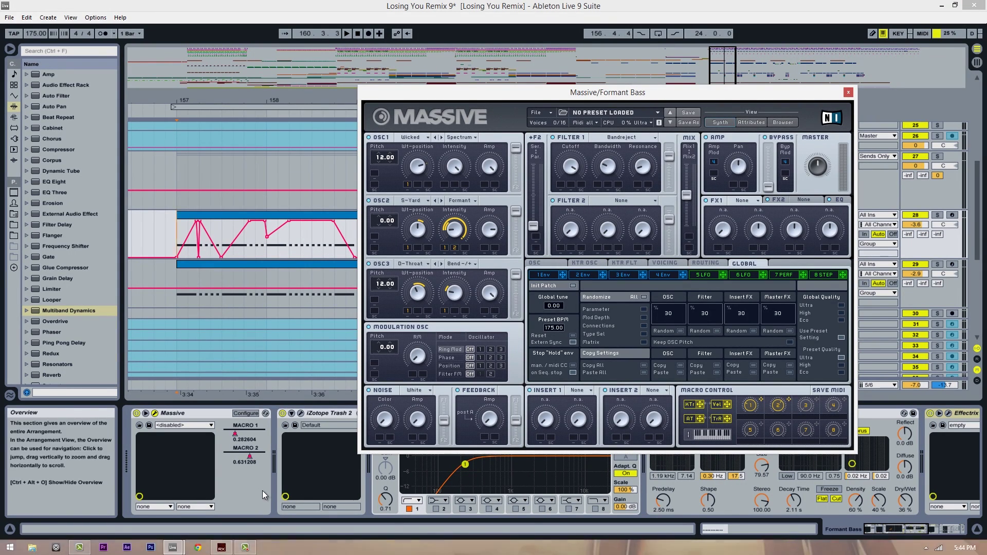
pyautogui.moveTo(607, 93); pyautogui.dragTo(433, 83)
pyautogui.click(492, 255)
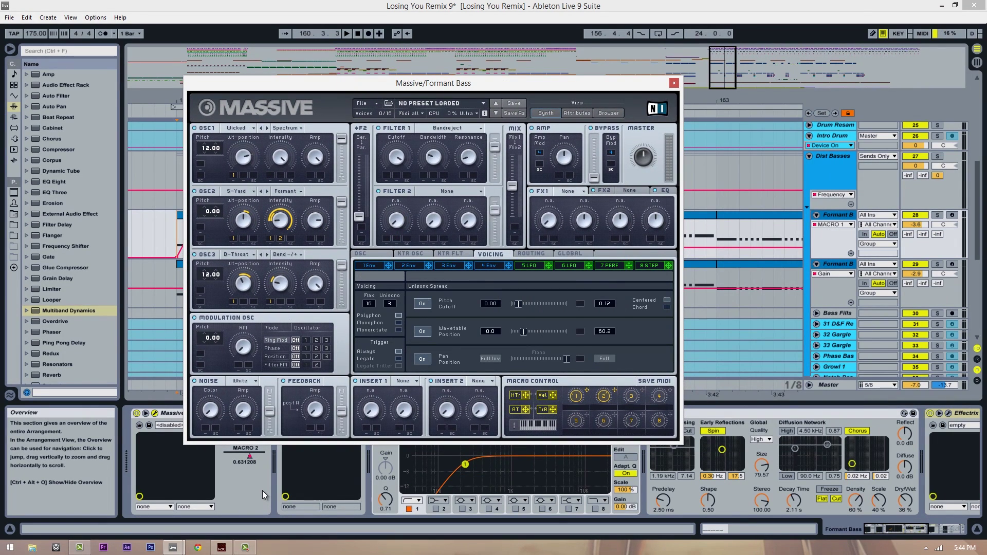
pyautogui.moveTo(433, 82); pyautogui.dragTo(388, 65)
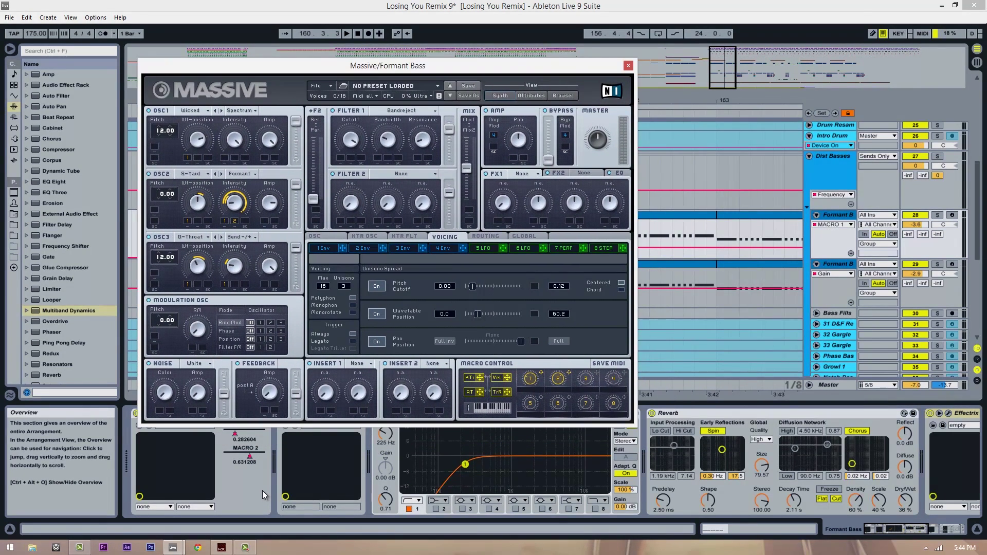
# Solo the first Formant Bass track and play it from bar 157 while examining Massive's Voicing and OSC pages.
pyautogui.click(938, 215)
pyautogui.press('space')
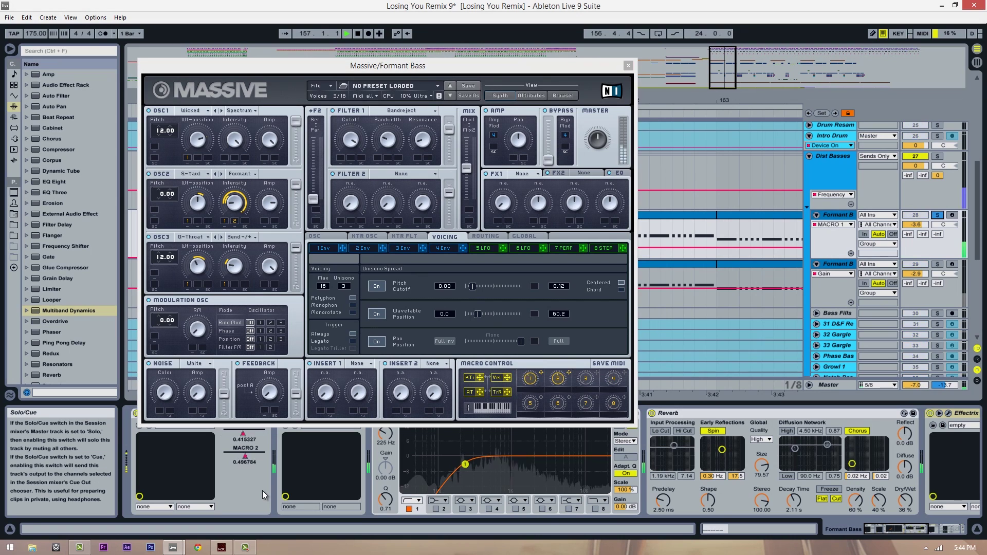
pyautogui.press('space')
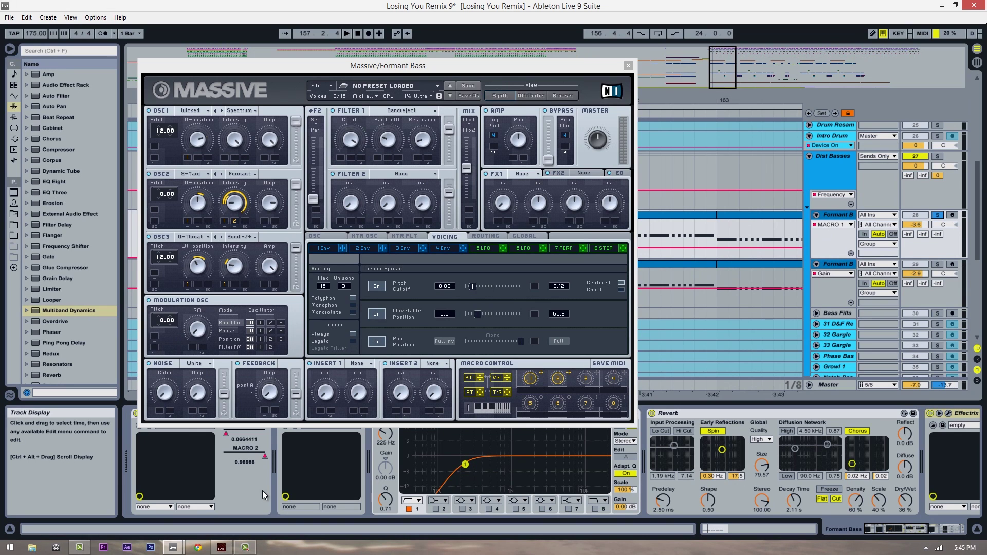
pyautogui.moveTo(556, 286); pyautogui.dragTo(556, 279)
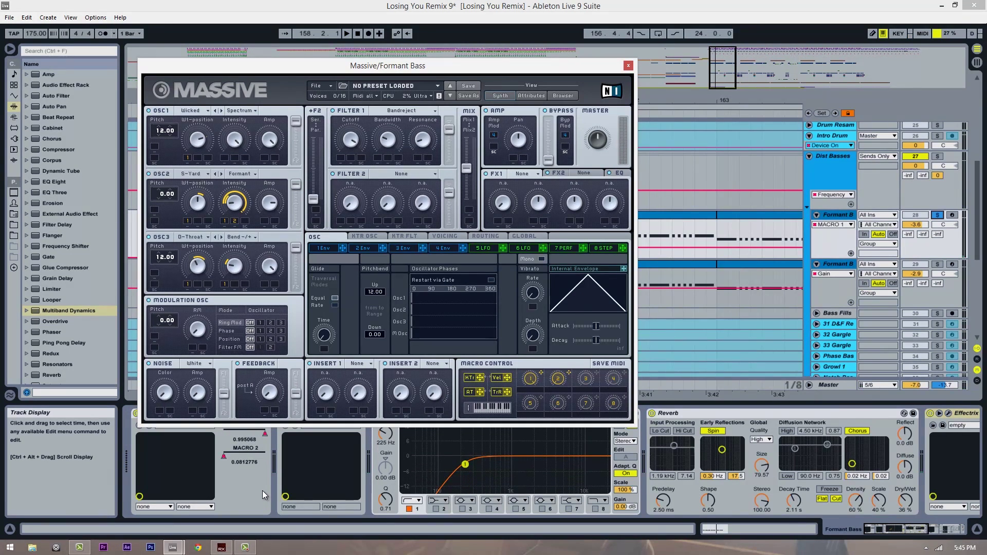
pyautogui.press('space')
pyautogui.press('space')
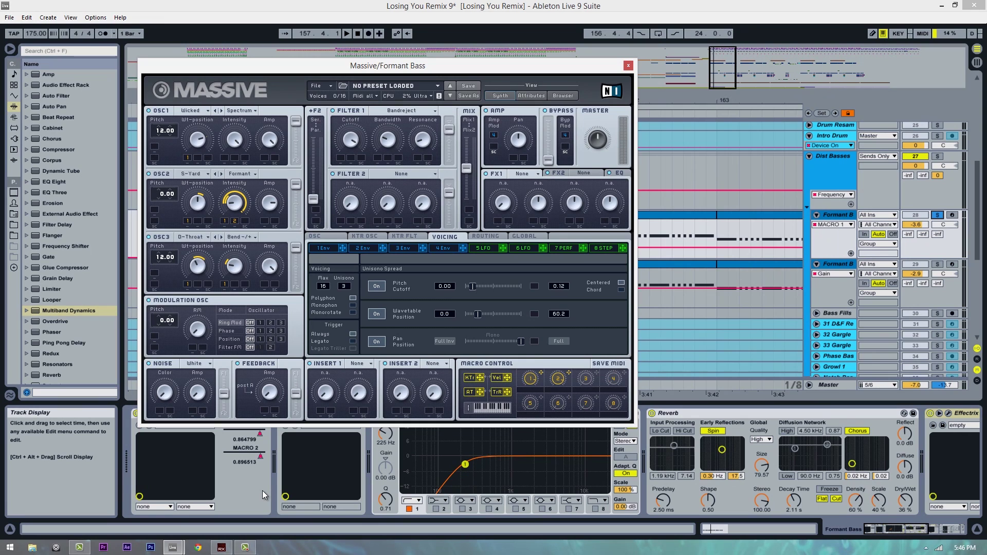
# Play the soloed bass with Massive's unison Pitch Cutoff spread bypassed and again with it active at different spread amounts.
pyautogui.press('space')
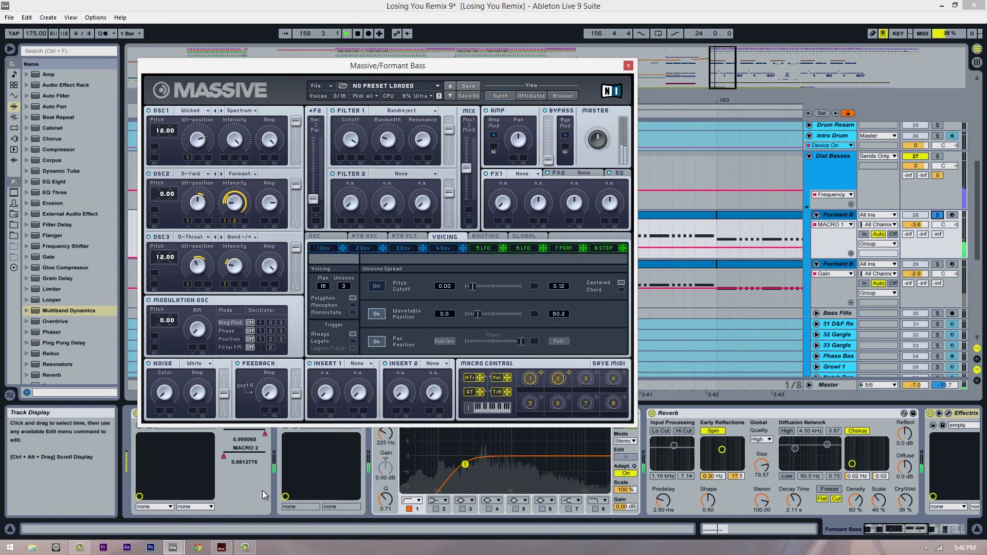
pyautogui.press('space')
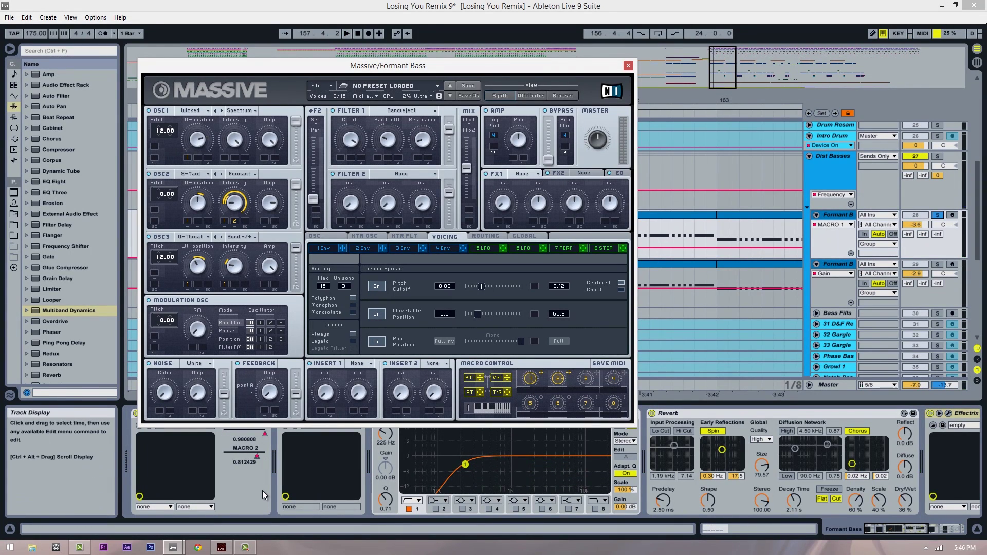
pyautogui.press('space')
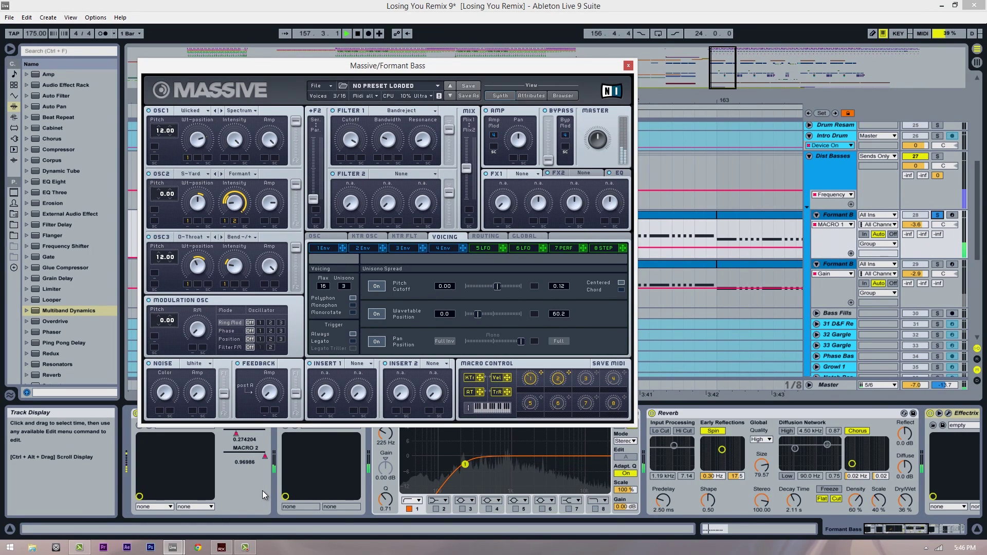
pyautogui.press('space')
pyautogui.press('space')
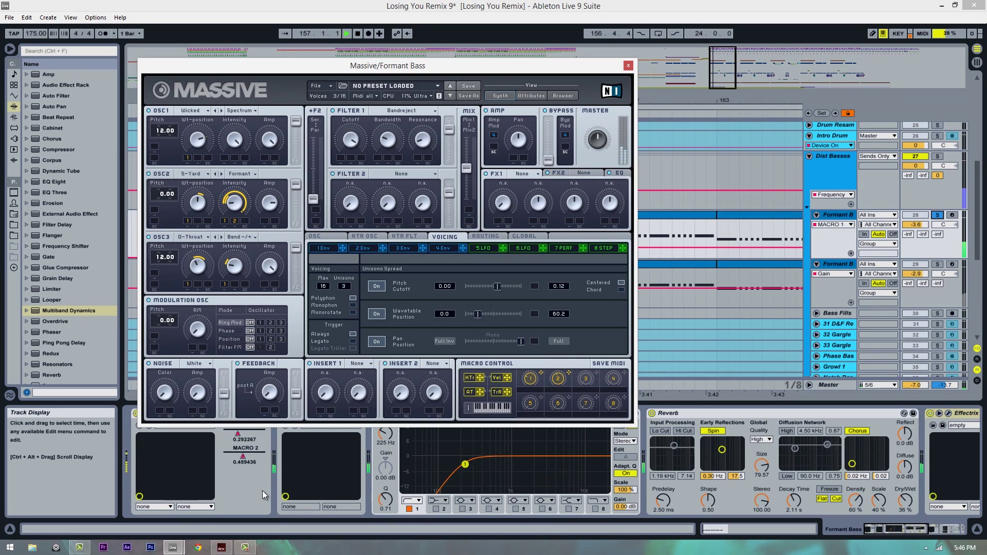
pyautogui.press('space')
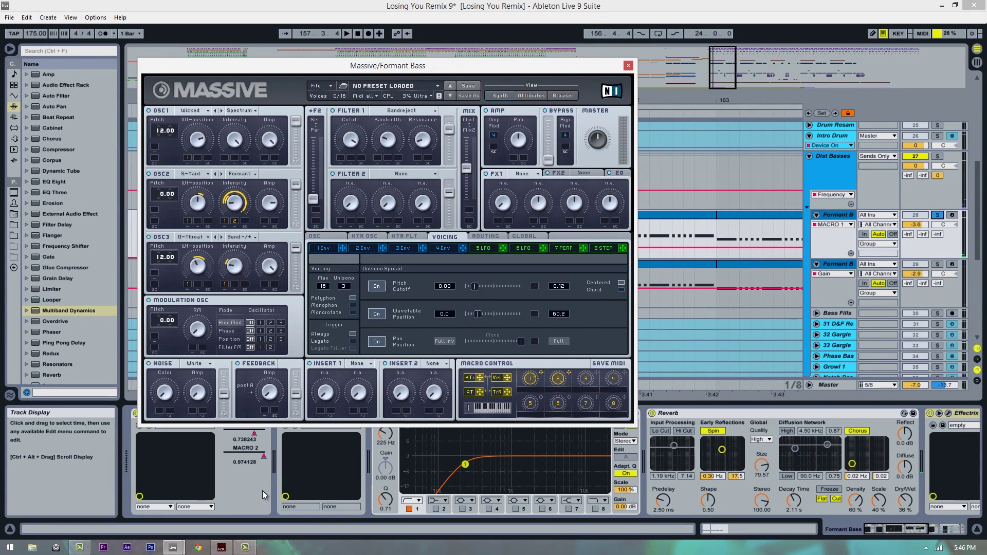
# Play the bass from bar 157 with Massive's unison Pan Position spread on and off, and close the Massive window.
pyautogui.press('space')
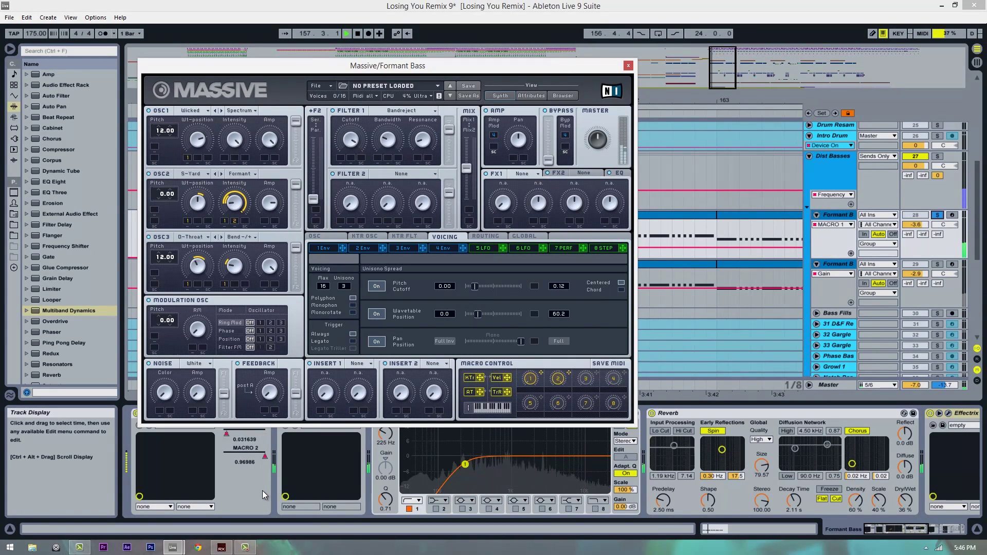
pyautogui.press('space')
pyautogui.press('space')
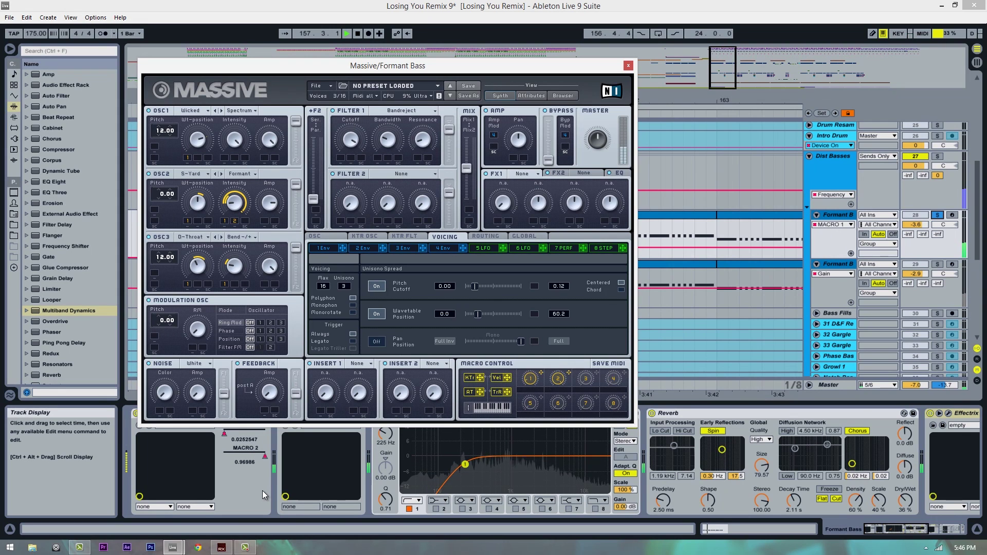
pyautogui.press('space')
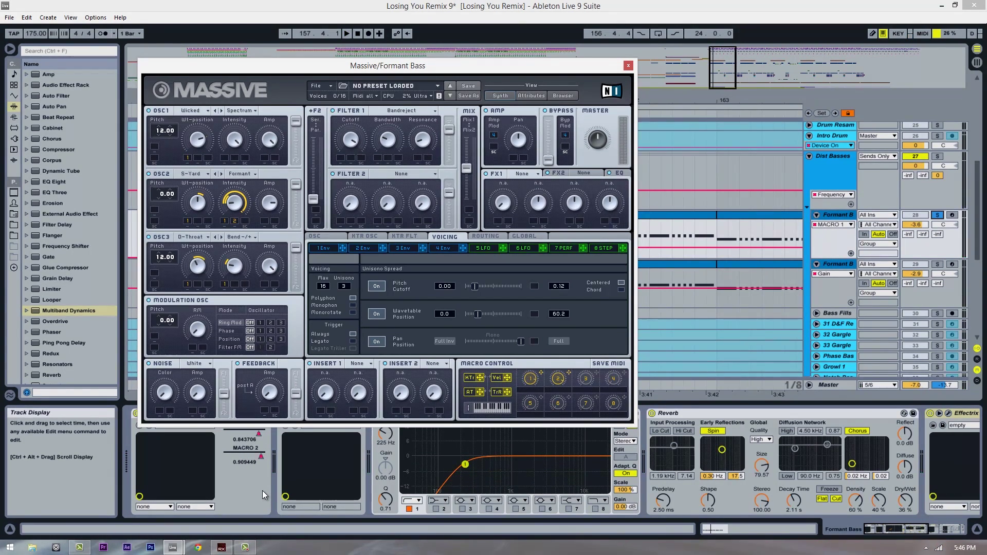
pyautogui.click(628, 66)
# Solo the second Formant Bass track instead, open its Massive to examine the unison spread in Voicing, and close the window.
pyautogui.click(834, 264)
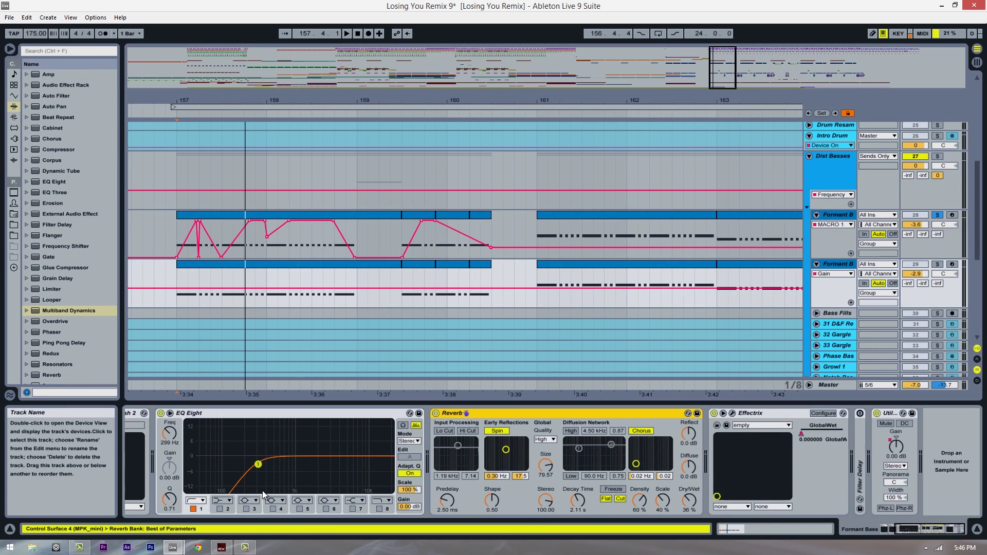
pyautogui.press('Up')
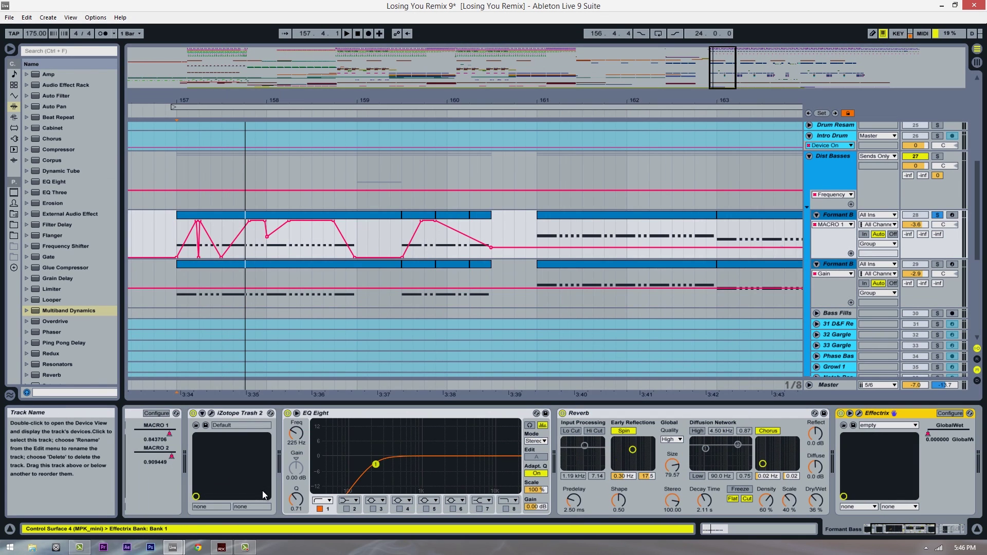
pyautogui.press('Down')
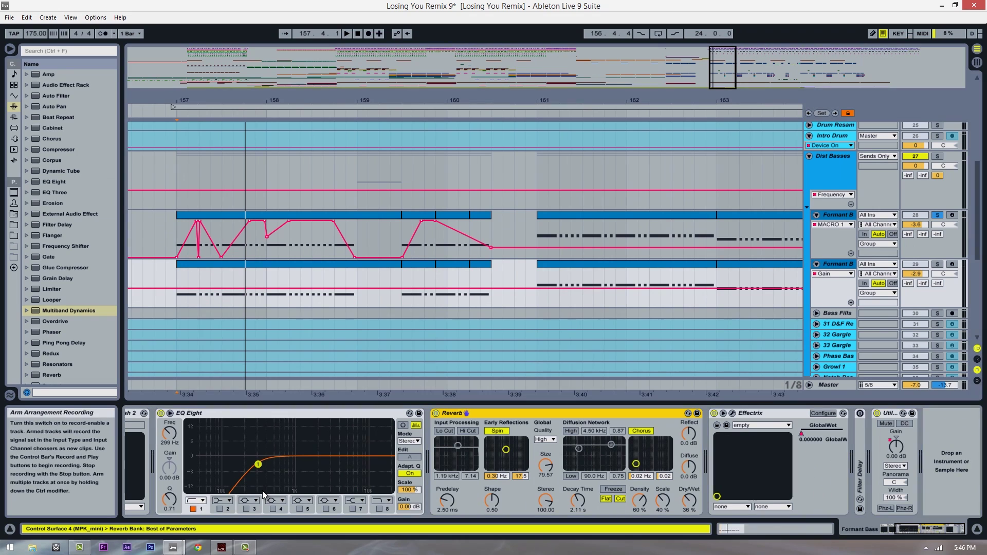
pyautogui.scroll(3, 262, 495)
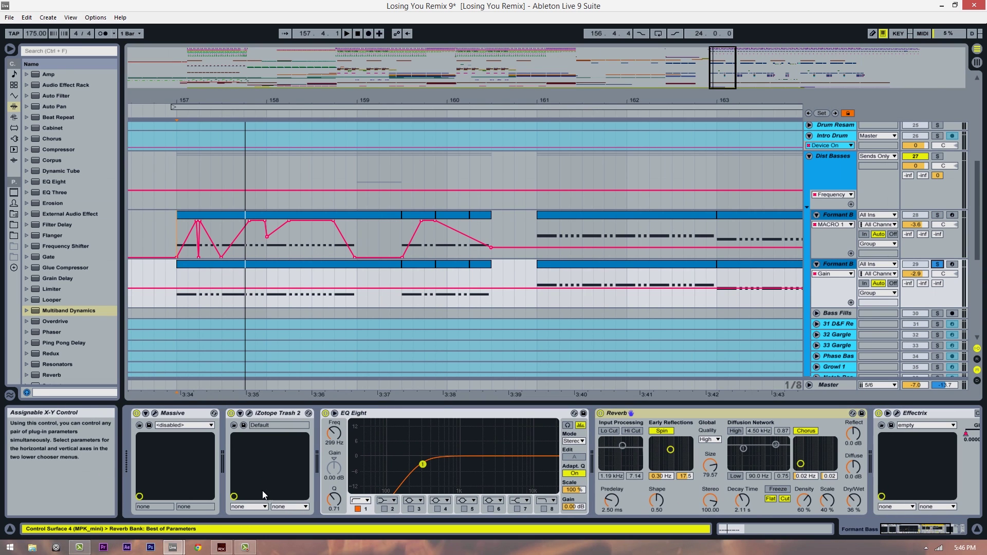
pyautogui.hotkey('ctrl', 'alt', 'p')
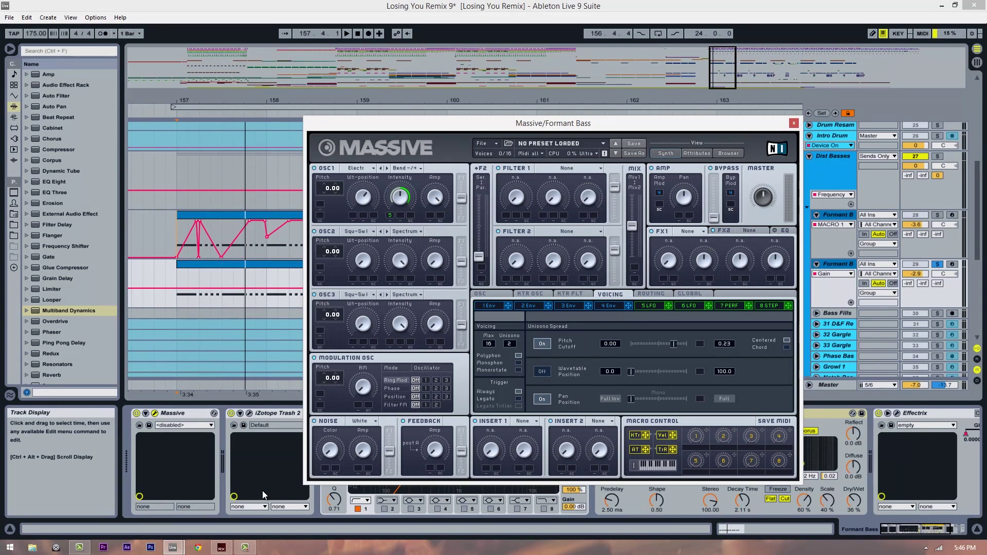
pyautogui.moveTo(552, 123)
pyautogui.mouseDown()
pyautogui.moveTo(558, 88)
pyautogui.moveTo(590, 113)
pyautogui.mouseUp()
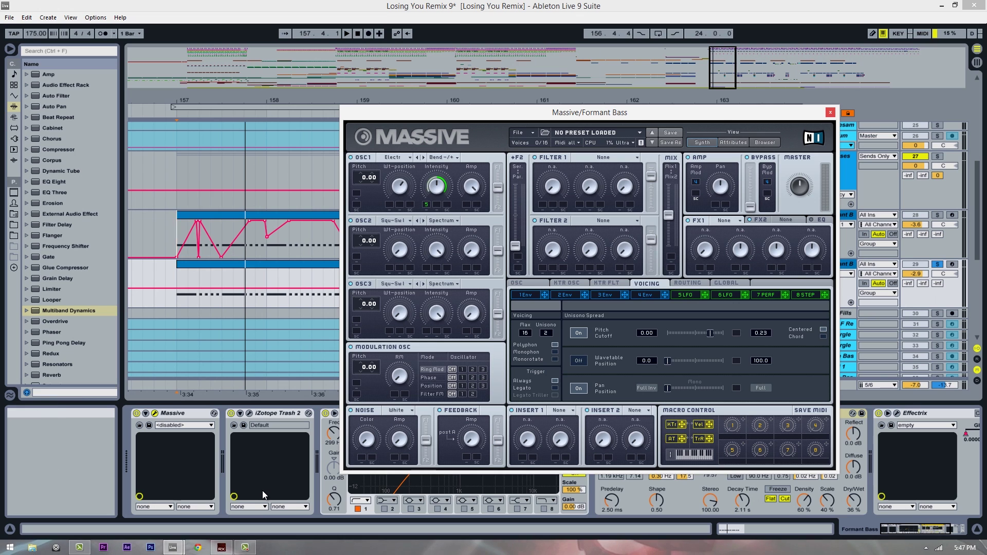
pyautogui.hotkey('ctrl', 'alt', 'p')
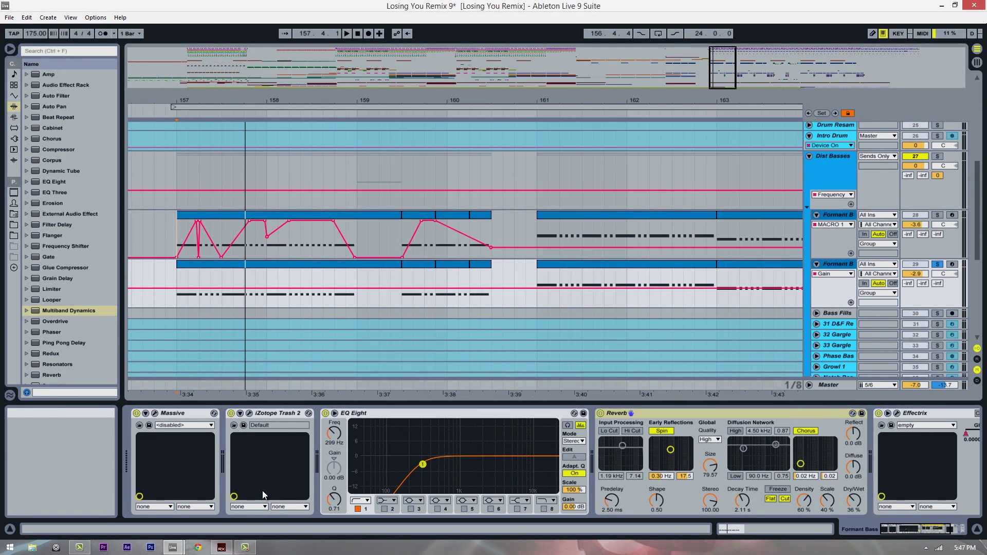
# Reopen Massive on the first Formant Bass track, examine its oscillators and voicing, and close the window.
pyautogui.press('Up')
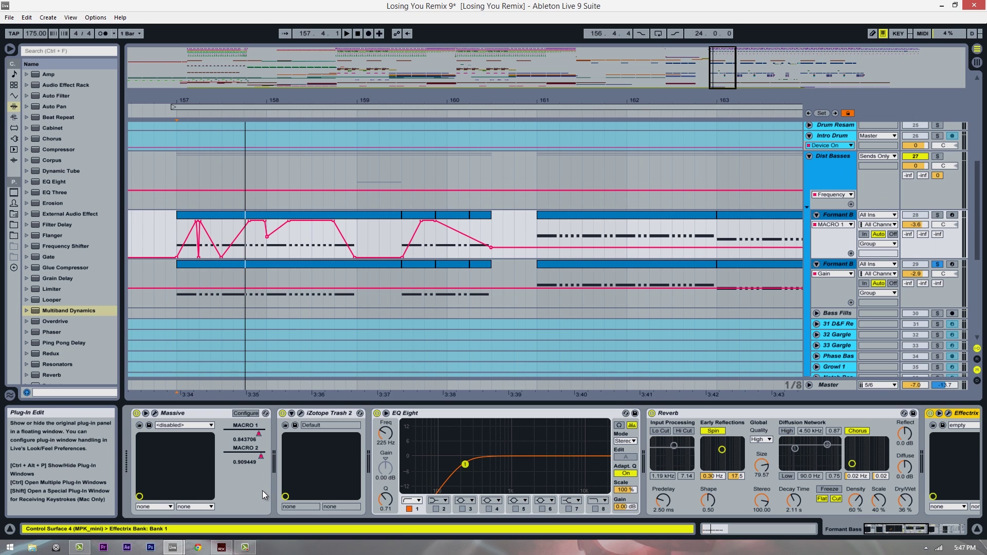
pyautogui.hotkey('ctrl', 'alt', 'p')
pyautogui.hotkey('ctrl', 'alt', 'p')
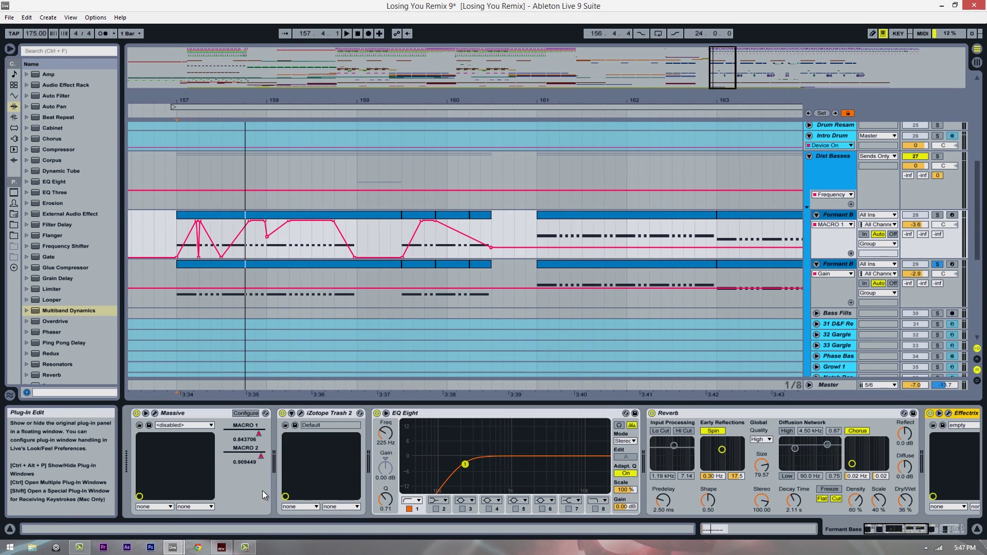
pyautogui.hotkey('ctrl', 'alt', 'p')
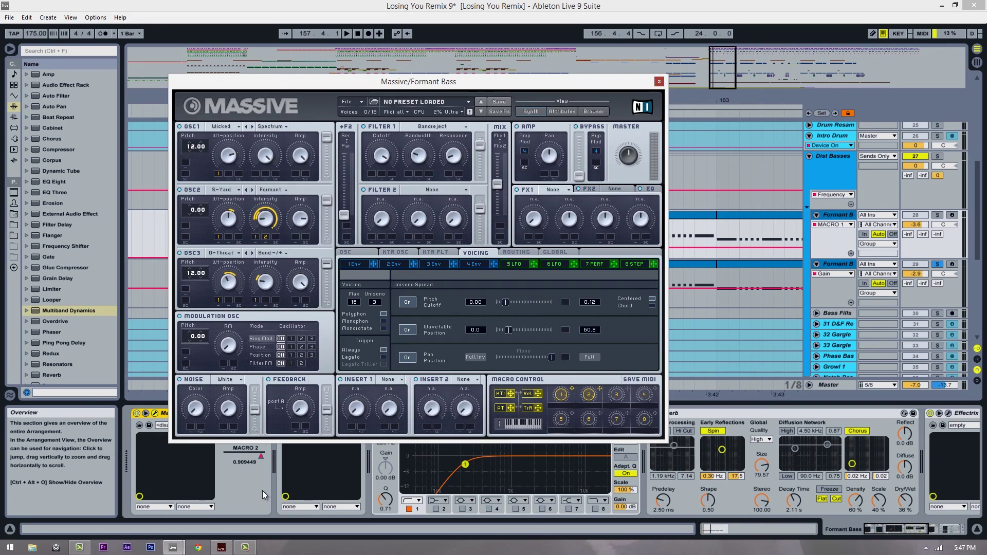
pyautogui.hotkey('ctrl', 'alt', 'p')
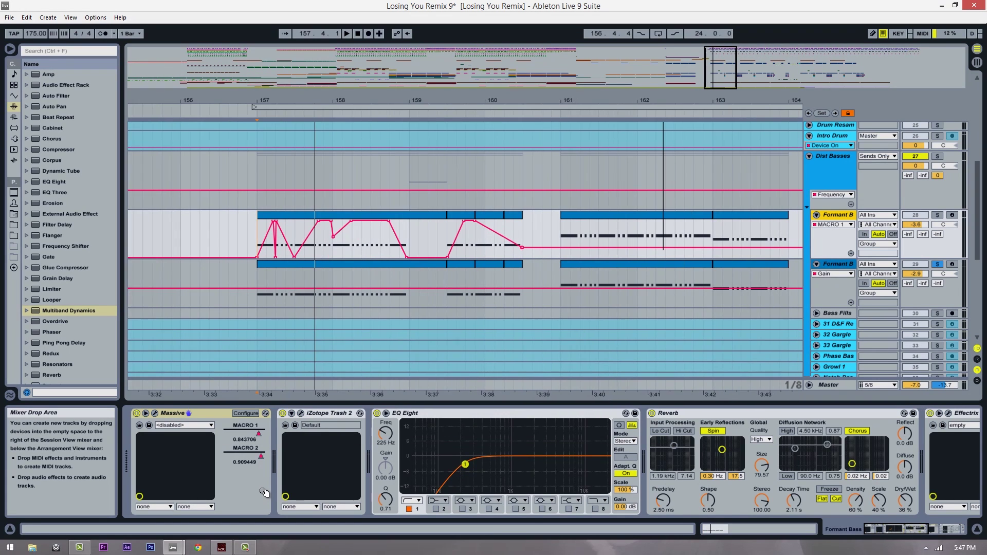
# Turn off the second Formant Bass track's solo and show the Dist Basses group's effects with the insert mark near bar 161.
pyautogui.press('space')
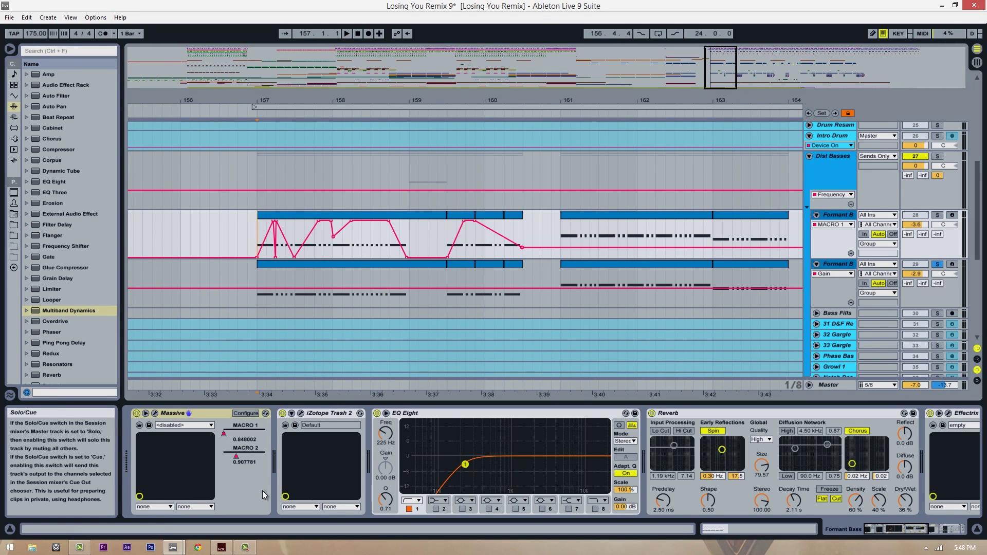
pyautogui.click(937, 264)
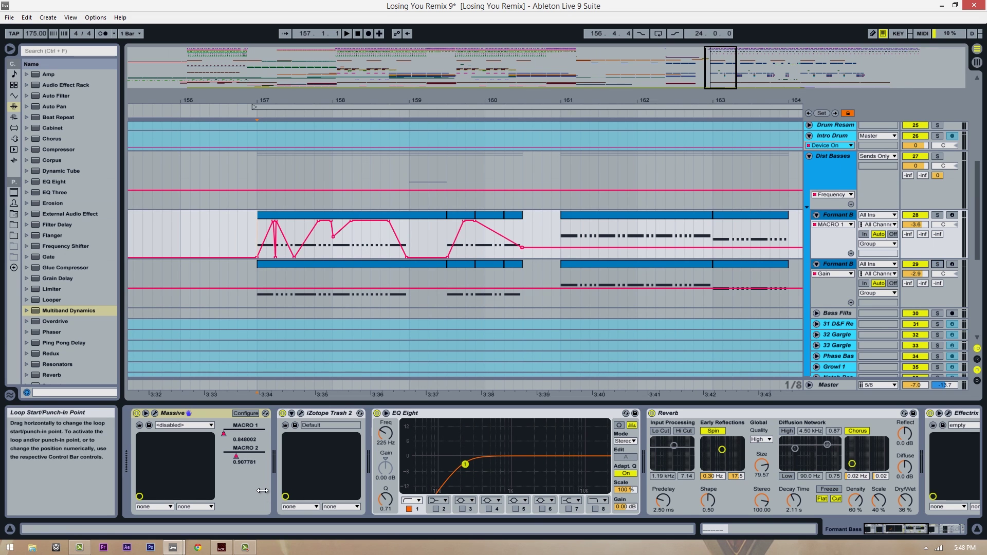
pyautogui.press('-')
pyautogui.press('-')
pyautogui.press('-')
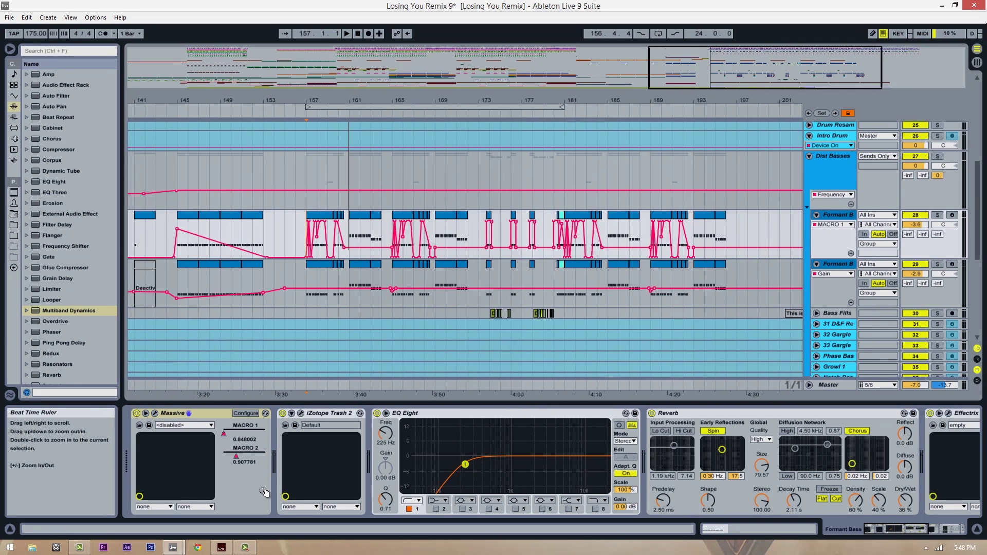
pyautogui.press('+')
pyautogui.press('+')
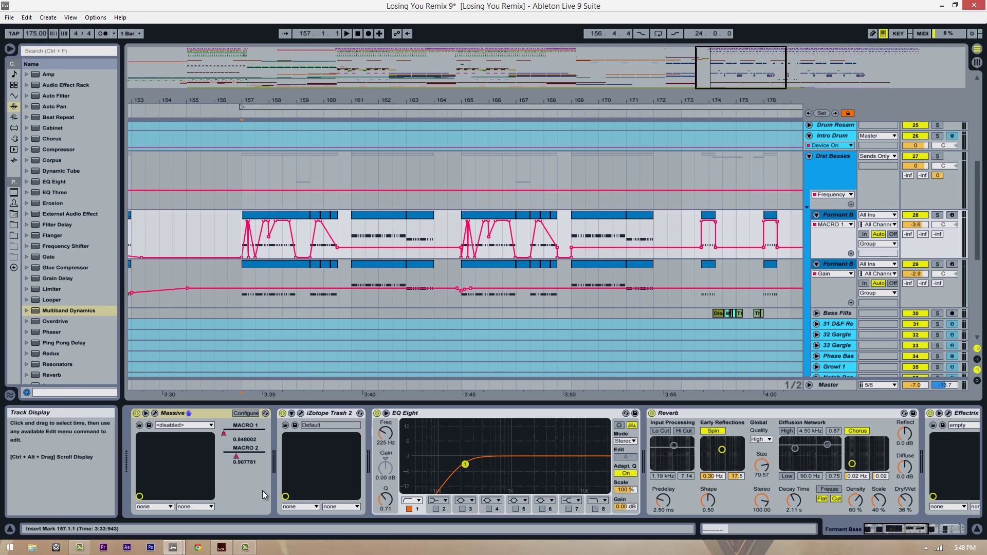
pyautogui.click(242, 107)
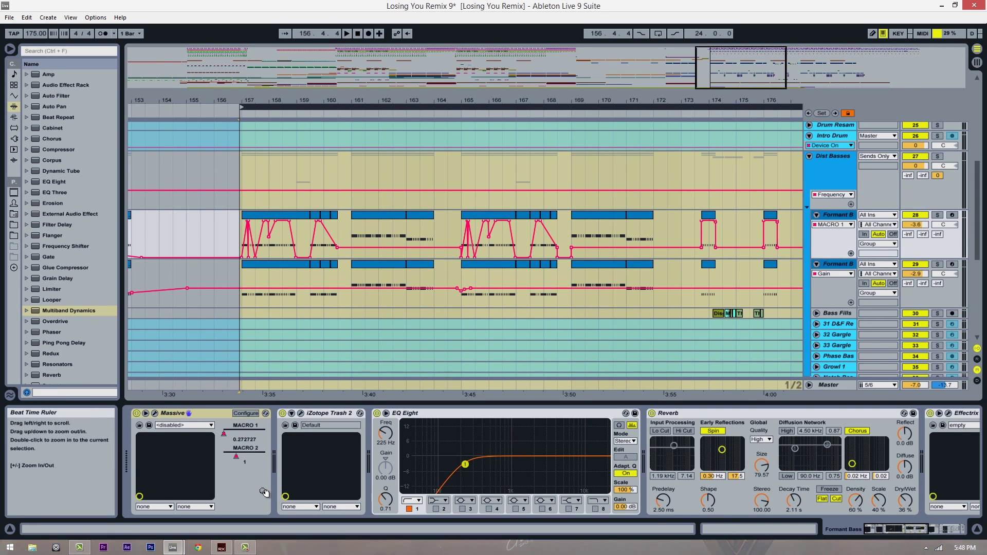
pyautogui.doubleClick(264, 101)
pyautogui.click(263, 178)
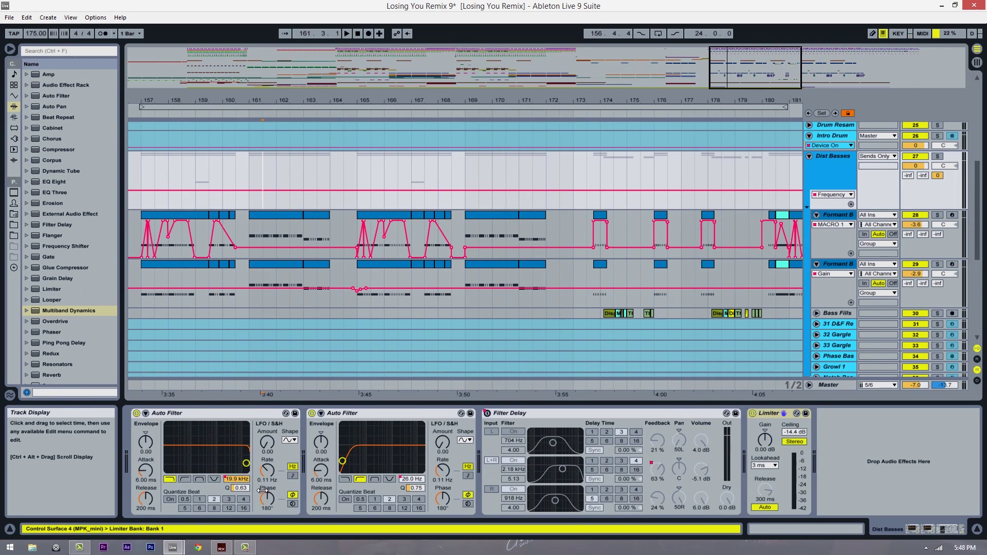
# Play both Formant Bass tracks from bar 145 to about 151.4 and show the Dist Basses group's effects chain.
pyautogui.moveTo(146, 100); pyautogui.dragTo(553, 250)
pyautogui.moveTo(264, 493); pyautogui.dragTo(262, 493)
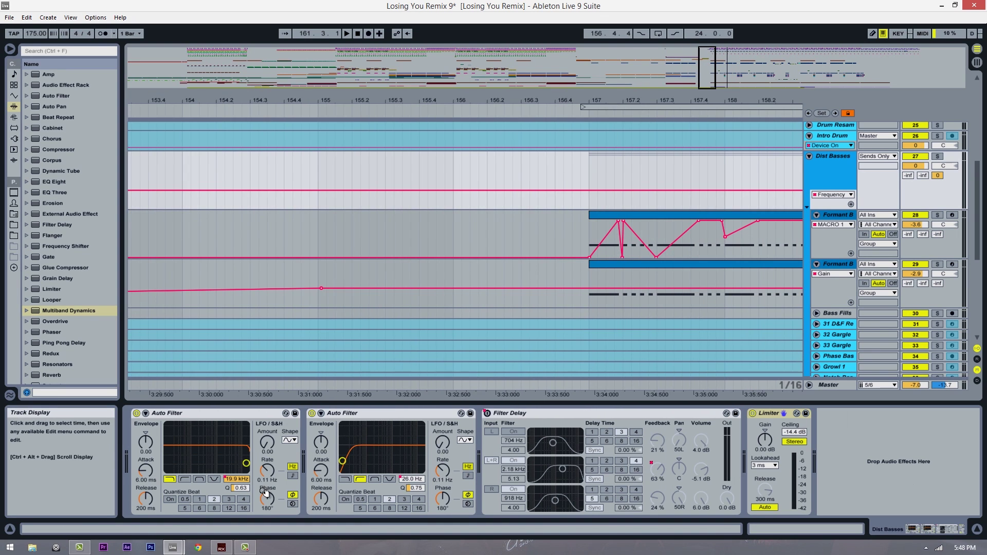
pyautogui.moveTo(607, 100)
pyautogui.mouseDown()
pyautogui.moveTo(602, 67)
pyautogui.moveTo(856, 67)
pyautogui.mouseUp()
pyautogui.click(345, 239)
pyautogui.moveTo(345, 239); pyautogui.dragTo(671, 239)
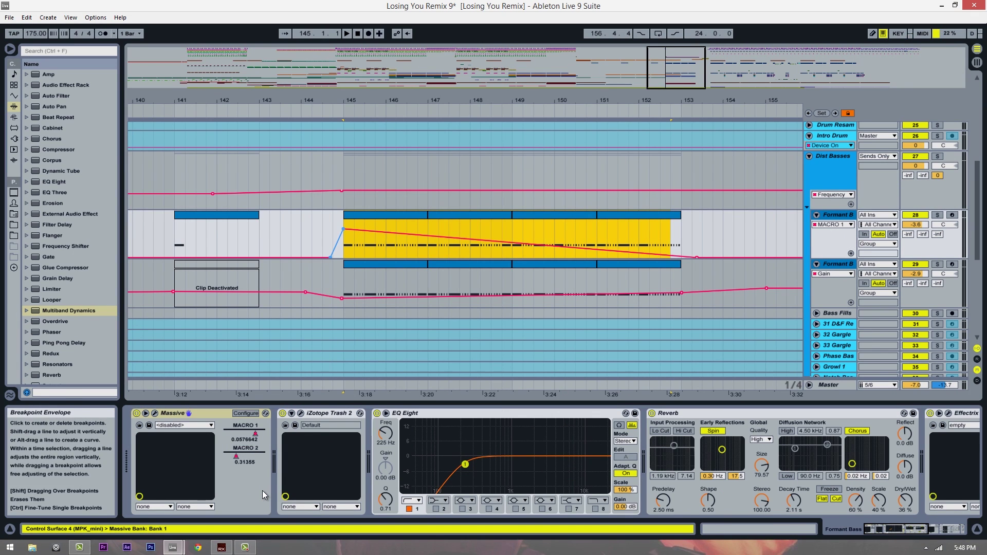
pyautogui.click(344, 240)
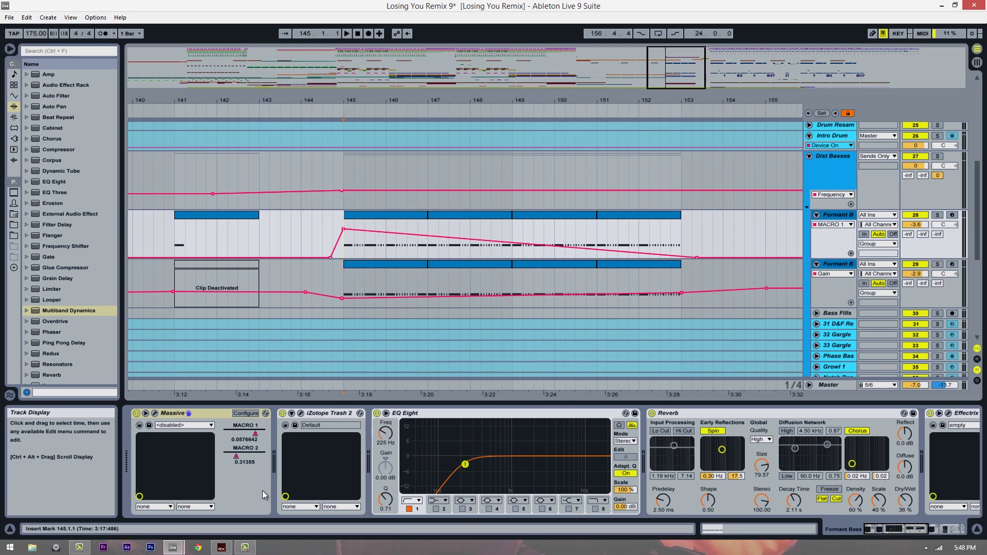
pyautogui.press('space')
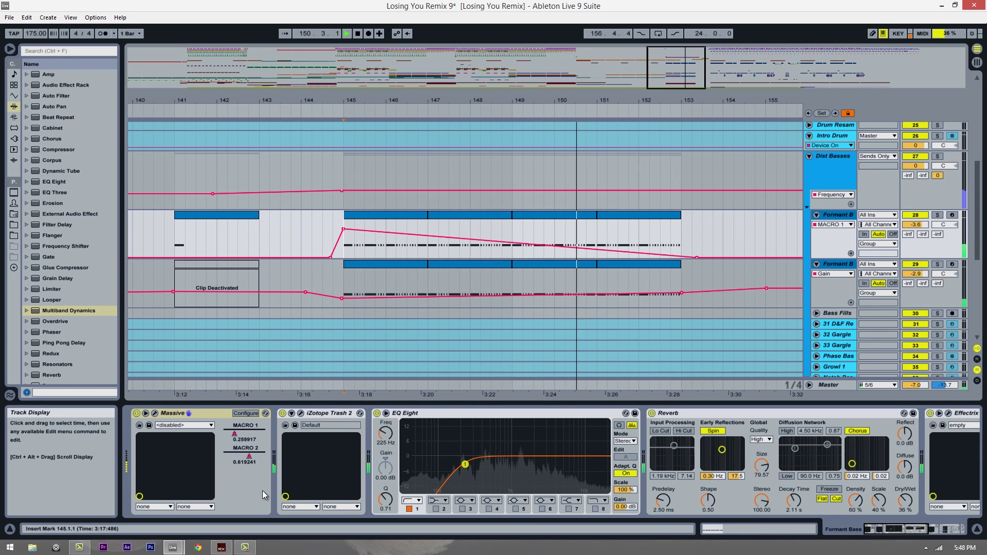
pyautogui.press('space')
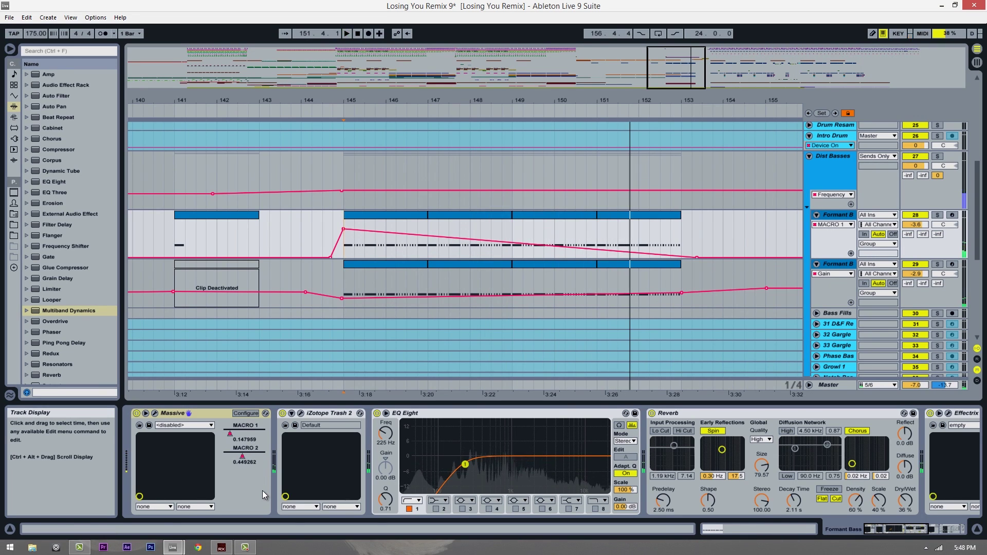
pyautogui.press('Up')
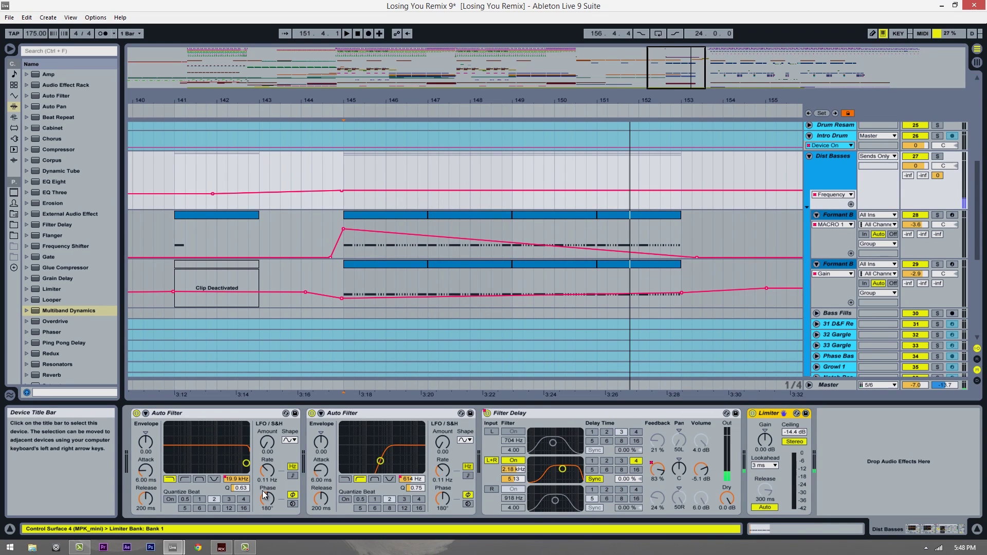
# Show the Dist Basses group's Frequency automation and select a short MACRO 1 range after bar 158.2 on the first Formant Bass track.
pyautogui.hotkey('ctrl', 'z')
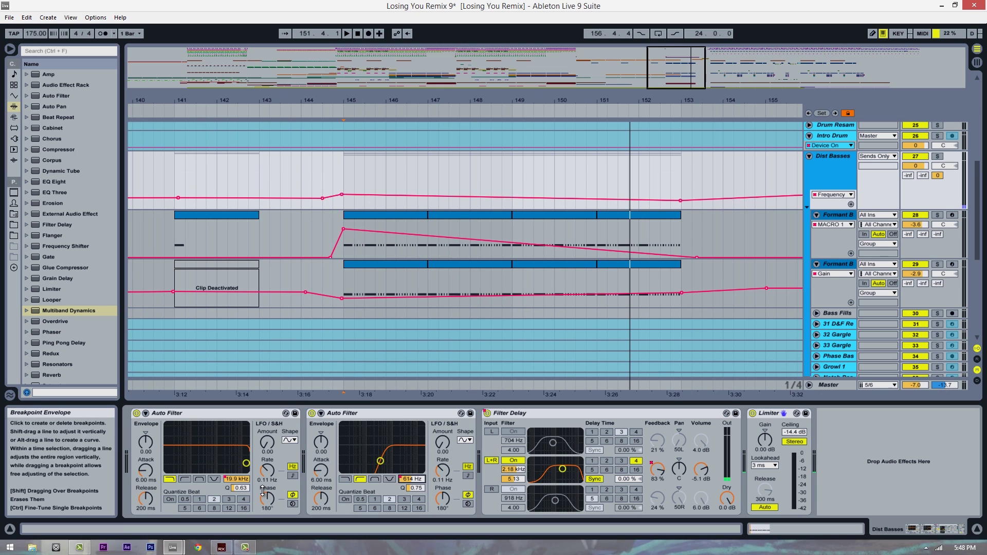
pyautogui.click(833, 156)
pyautogui.moveTo(772, 101); pyautogui.dragTo(313, 72)
pyautogui.moveTo(361, 100); pyautogui.dragTo(345, 144)
pyautogui.moveTo(344, 100); pyautogui.dragTo(312, 143)
pyautogui.moveTo(298, 238); pyautogui.dragTo(516, 237)
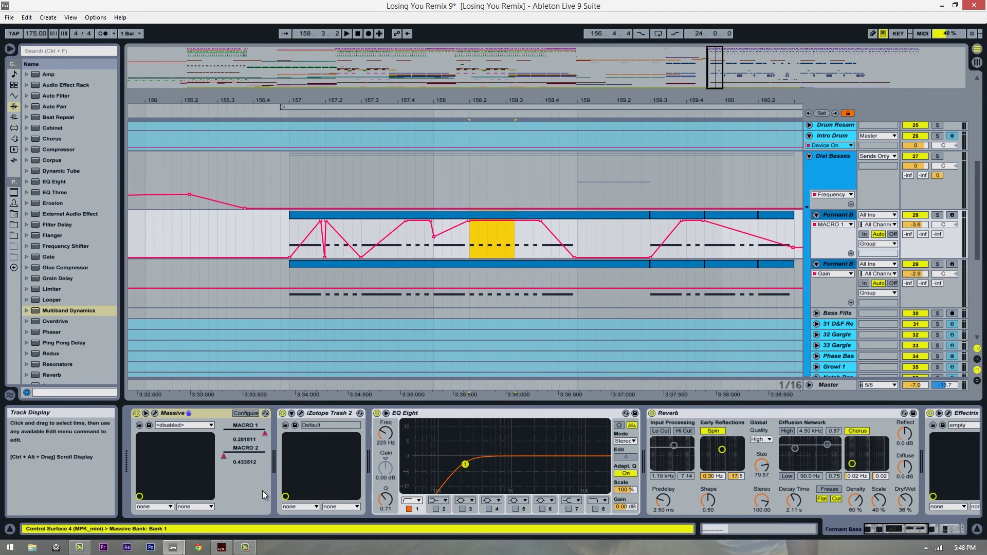
# Place the insert mark at bar 161 on the first Formant Bass track and show its MACRO 1 automation through about bar 171.
pyautogui.moveTo(655, 101)
pyautogui.mouseDown()
pyautogui.moveTo(433, 101)
pyautogui.moveTo(432, 77)
pyautogui.mouseUp()
pyautogui.moveTo(703, 101)
pyautogui.mouseDown()
pyautogui.moveTo(489, 101)
pyautogui.moveTo(489, 77)
pyautogui.mouseUp()
pyautogui.click(403, 236)
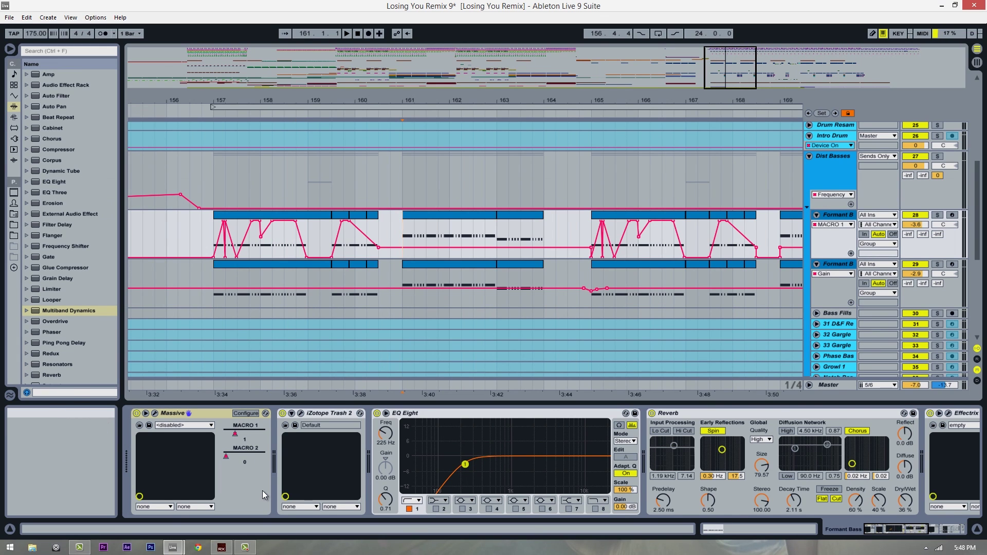
pyautogui.moveTo(739, 101)
pyautogui.mouseDown()
pyautogui.moveTo(587, 98)
pyautogui.moveTo(587, 121)
pyautogui.moveTo(612, 107)
pyautogui.moveTo(685, 96)
pyautogui.mouseUp()
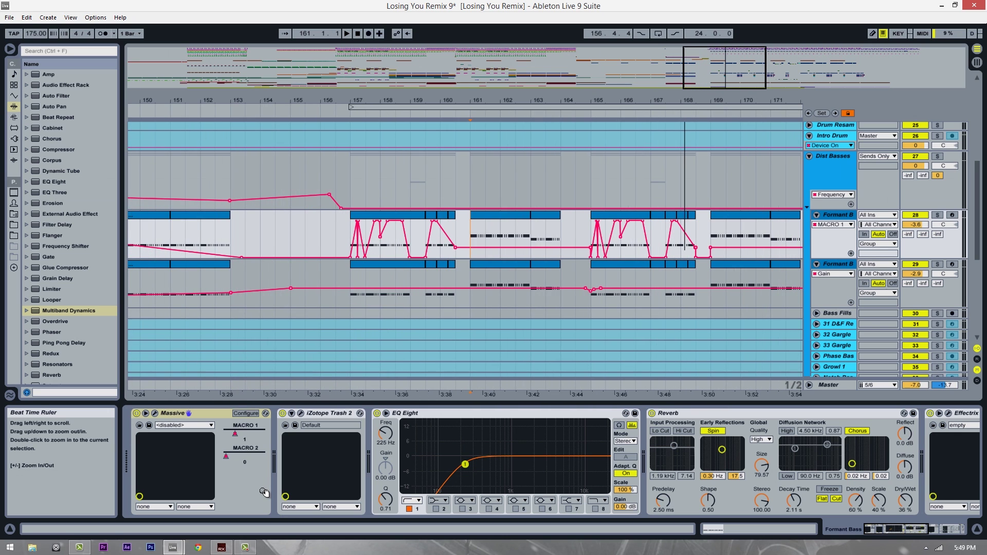
# Look over the neighbouring bass tracks and fold the Dist Basses group.
pyautogui.scroll(-2, 668, 221)
pyautogui.scroll(-3, 463, 246)
pyautogui.scroll(5, 463, 247)
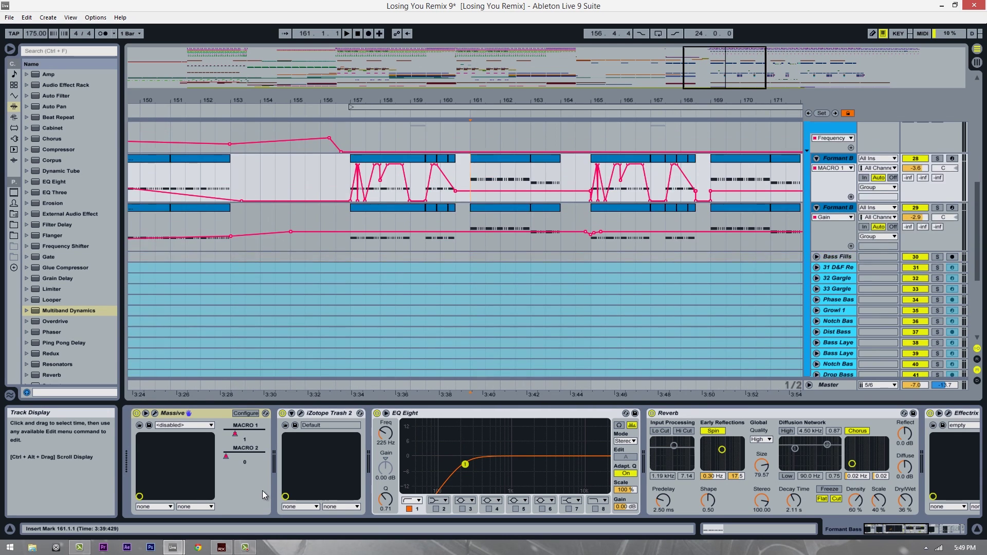
pyautogui.scroll(1, 463, 247)
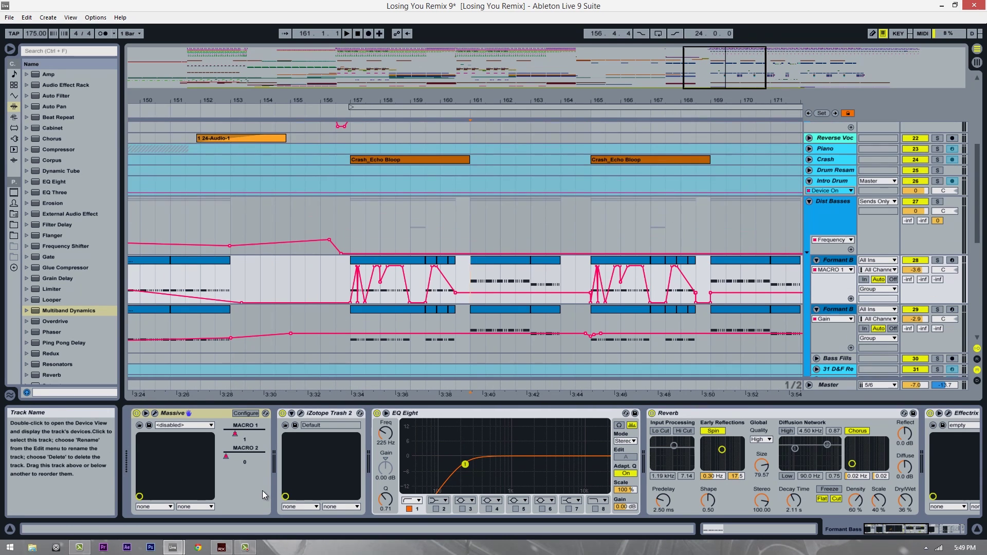
pyautogui.press('Left')
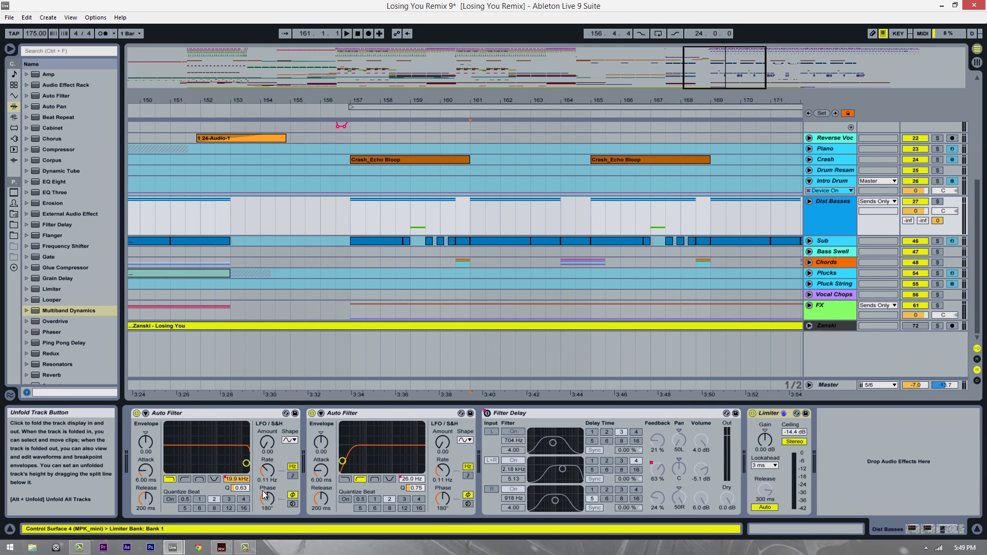
# Place the insert mark near 154.4 on the Vocode track, showing its Vocoder chain and a close view of the Vocode-1 clip.
pyautogui.scroll(6, 308, 257)
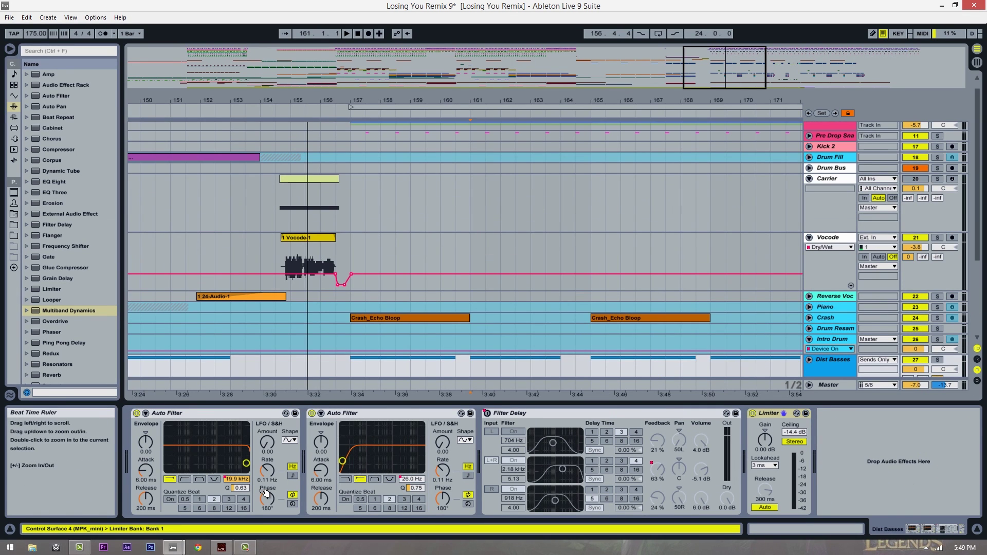
pyautogui.press('+')
pyautogui.press('+')
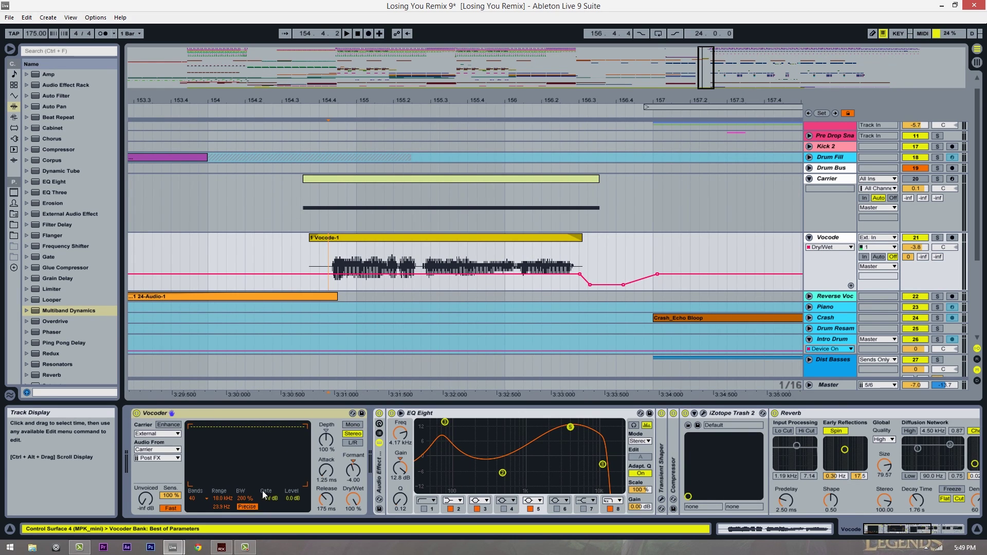
pyautogui.moveTo(306, 101)
pyautogui.mouseDown()
pyautogui.moveTo(305, 120)
pyautogui.moveTo(229, 126)
pyautogui.moveTo(239, 120)
pyautogui.mouseUp()
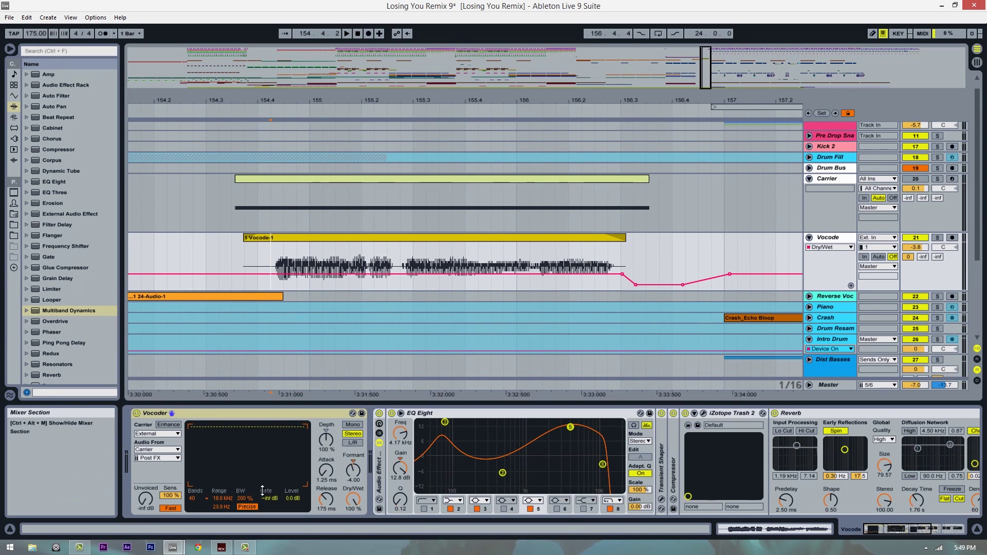
# Solo the Vocode track and play the vocoded phrase from about 154.4 to 155.2.
pyautogui.click(937, 237)
pyautogui.press('space')
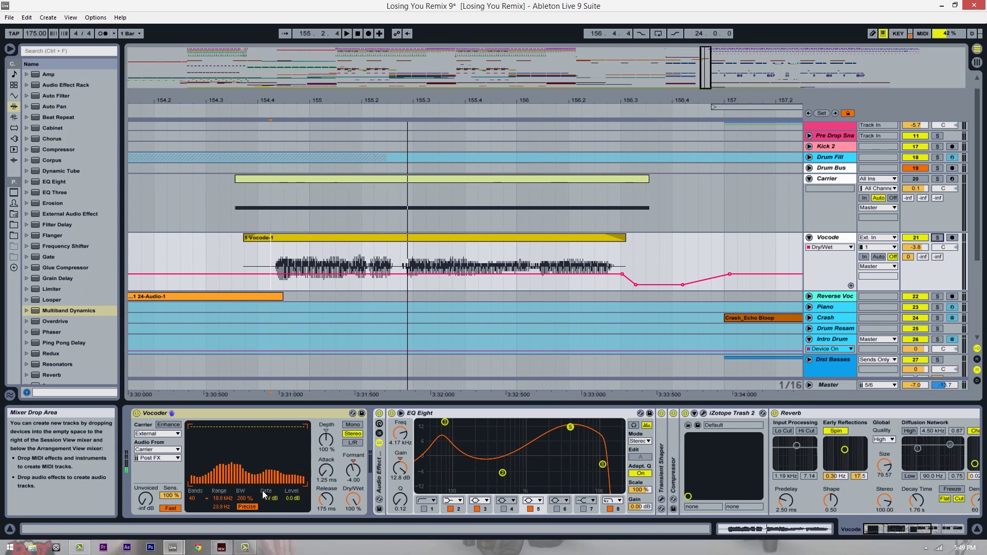
pyautogui.press('space')
# Play the soloed Vocode track from 154.3.3 to about 156.4, turn its solo off, and show the passage leading into bar 157.
pyautogui.click(231, 257)
pyautogui.click(938, 237)
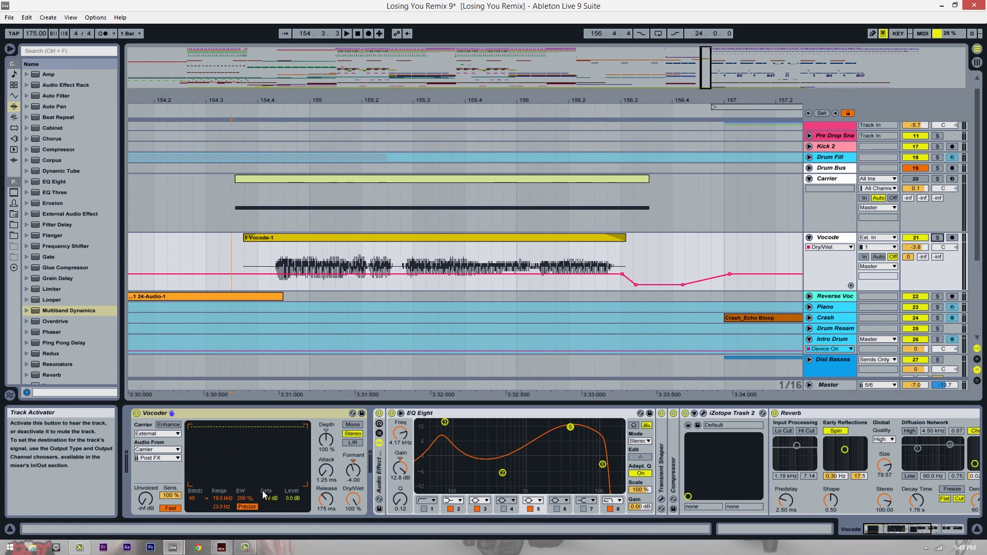
pyautogui.press('space')
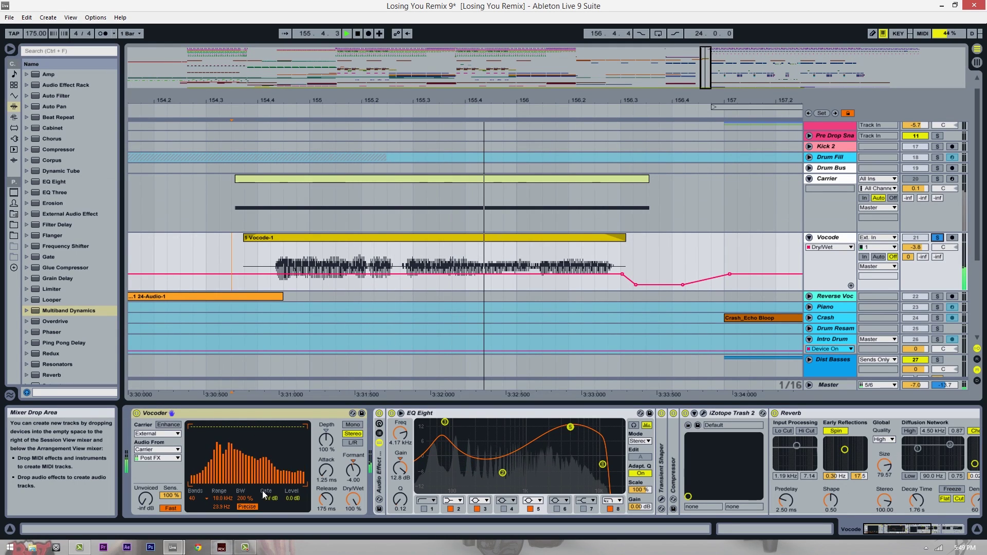
pyautogui.press('space')
pyautogui.press('s')
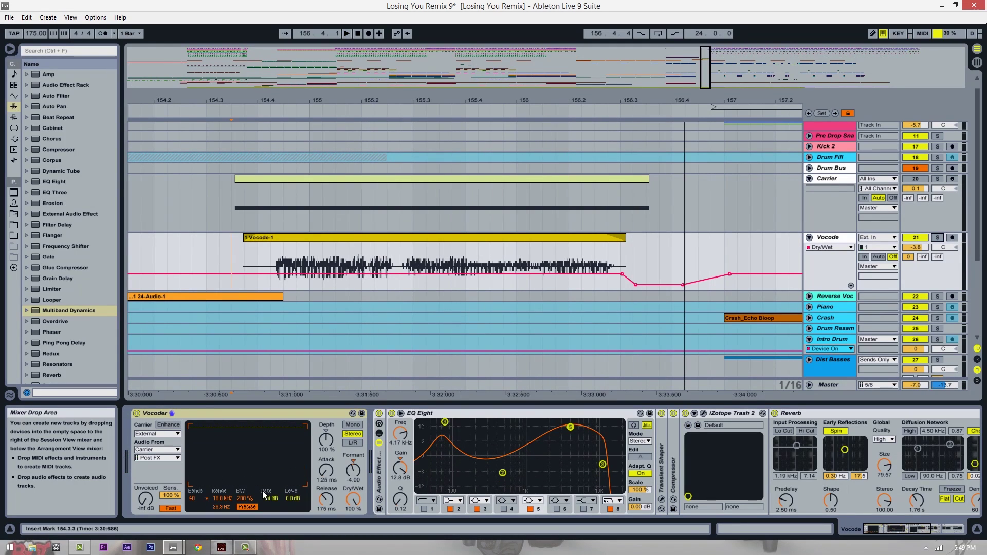
pyautogui.moveTo(575, 101); pyautogui.dragTo(519, 99)
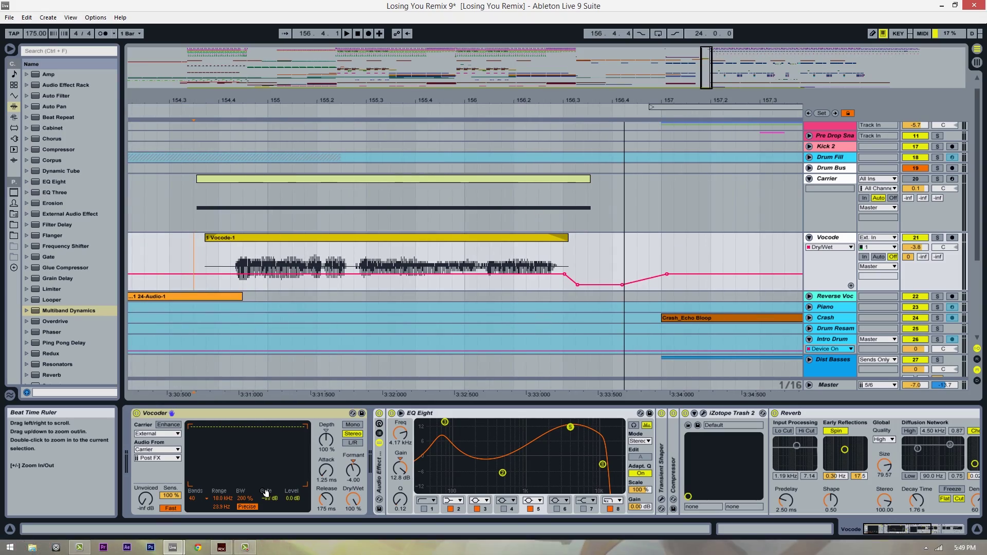